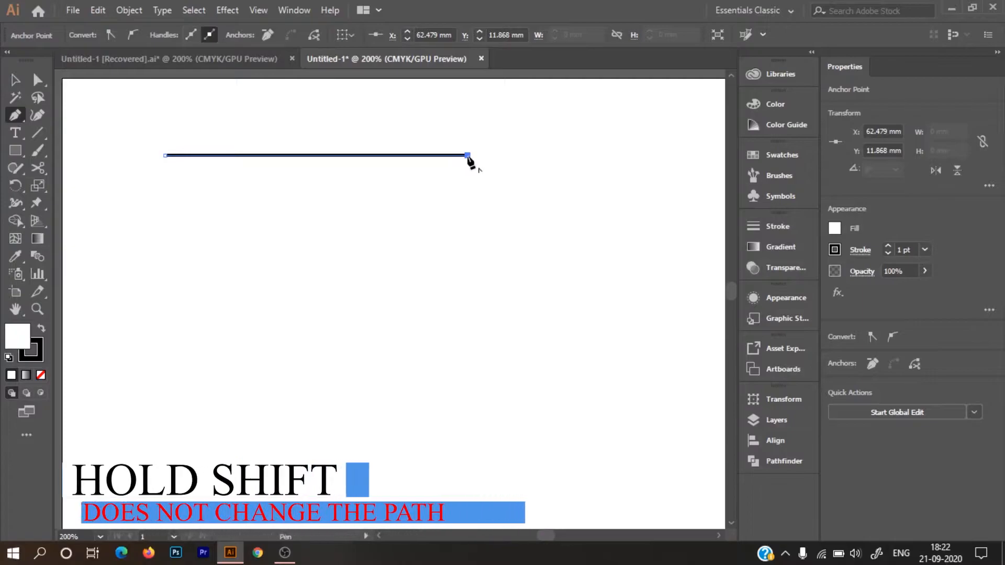
Copy the horizontal line about 3.7 mm below itself and repeat the copy to make five stacked parallel lines
{"action": "key", "text": "v"}
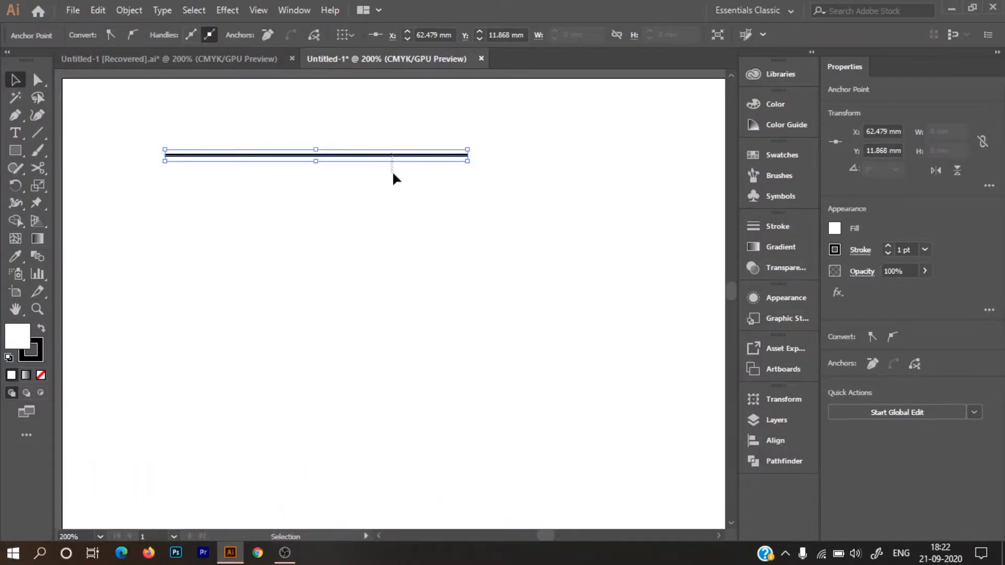
{"action": "left_click", "coordinate": [388, 155]}
{"action": "left_click_drag", "start_coordinate": [386, 159], "coordinate": [389, 203]}
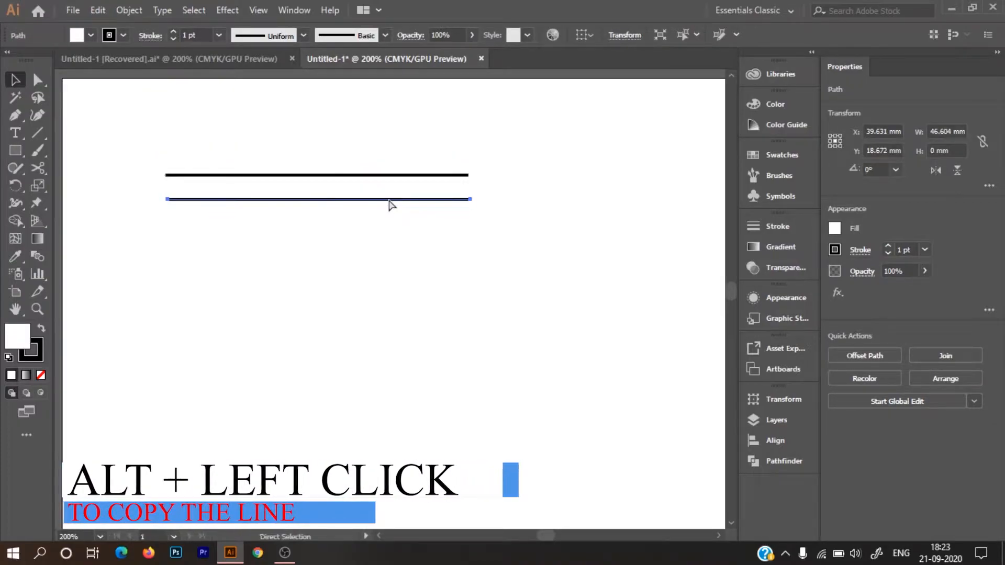
{"action": "key", "text": "ctrl+d"}
{"action": "key", "text": "ctrl+d"}
{"action": "key", "text": "ctrl+d"}
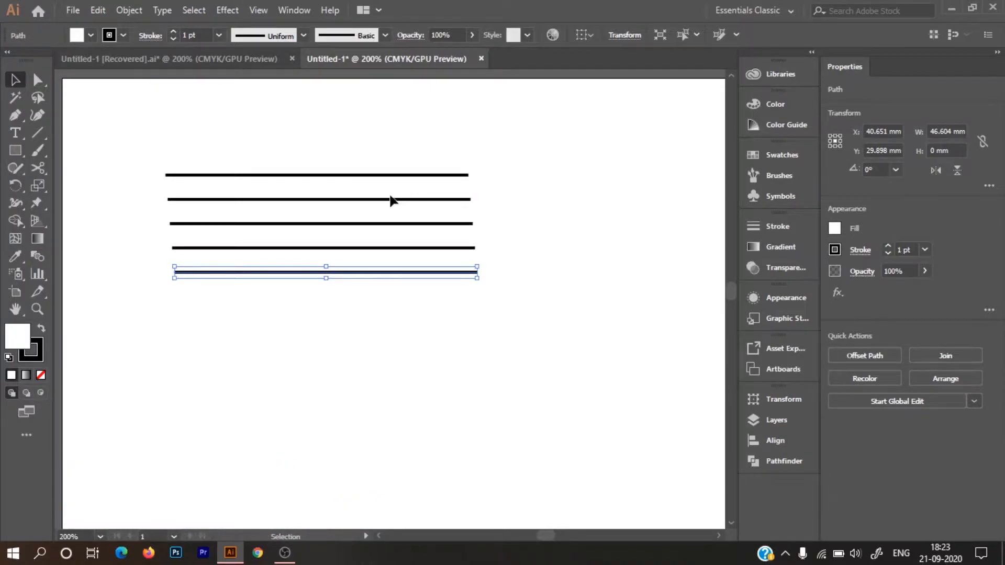
Set all five lines to a 5 pt stroke with round caps
{"action": "left_click_drag", "start_coordinate": [515, 342], "coordinate": [309, 173]}
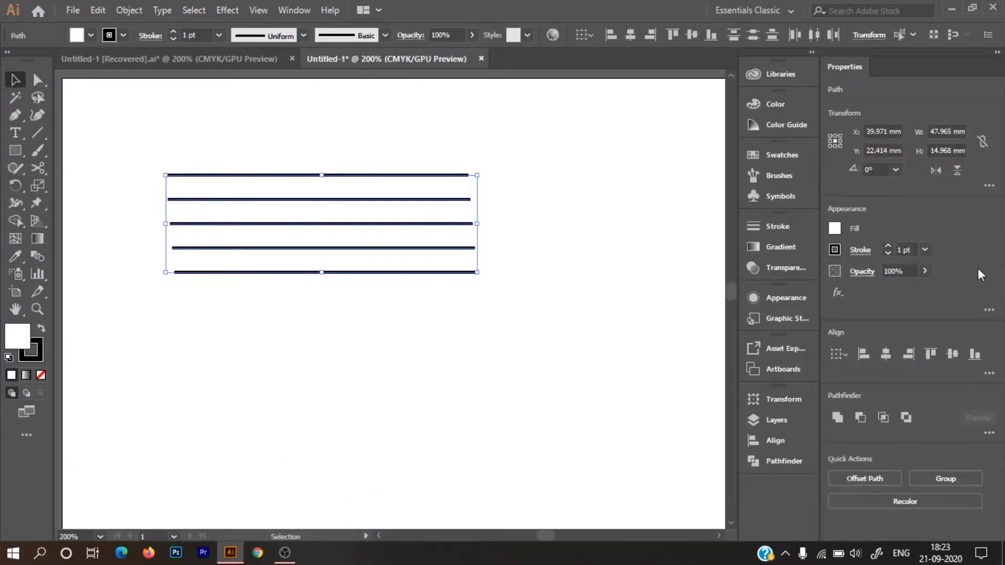
{"action": "left_click", "coordinate": [888, 246]}
{"action": "left_click", "coordinate": [888, 246]}
{"action": "left_click", "coordinate": [888, 246]}
{"action": "left_click", "coordinate": [888, 246]}
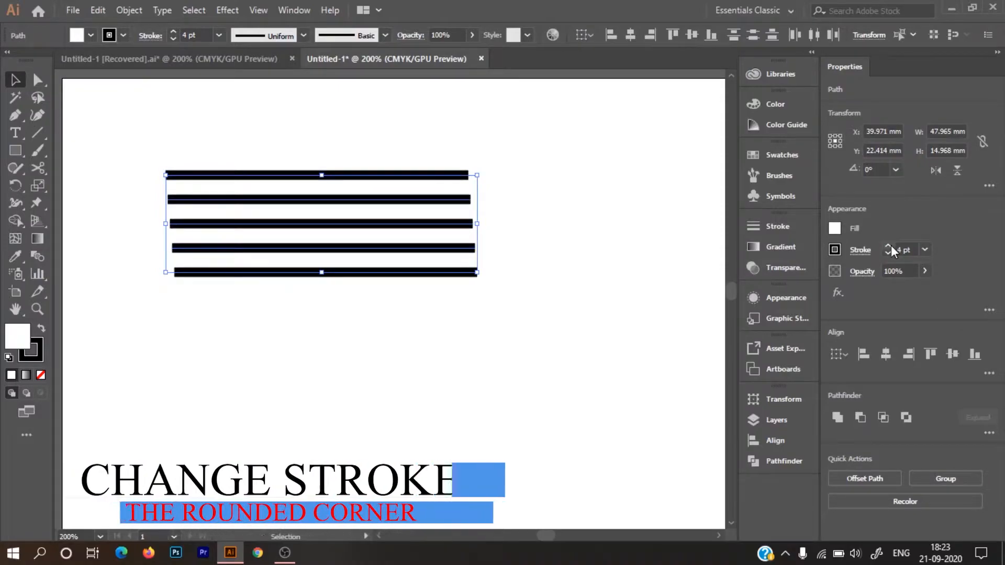
{"action": "left_click", "coordinate": [860, 250]}
{"action": "left_click", "coordinate": [776, 289]}
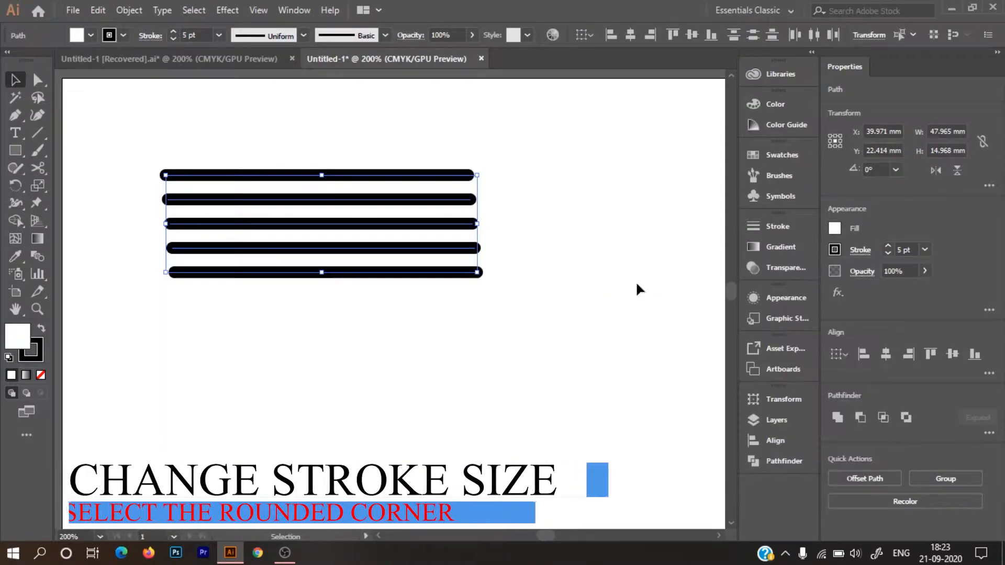
Reduce the stroke weight of the five lines to 4 pt and deselect them
{"action": "left_click", "coordinate": [888, 254]}
{"action": "left_click", "coordinate": [398, 308]}
{"action": "left_click", "coordinate": [395, 178]}
{"action": "left_click_drag", "start_coordinate": [391, 337], "coordinate": [210, 114]}
{"action": "left_click", "coordinate": [310, 181]}
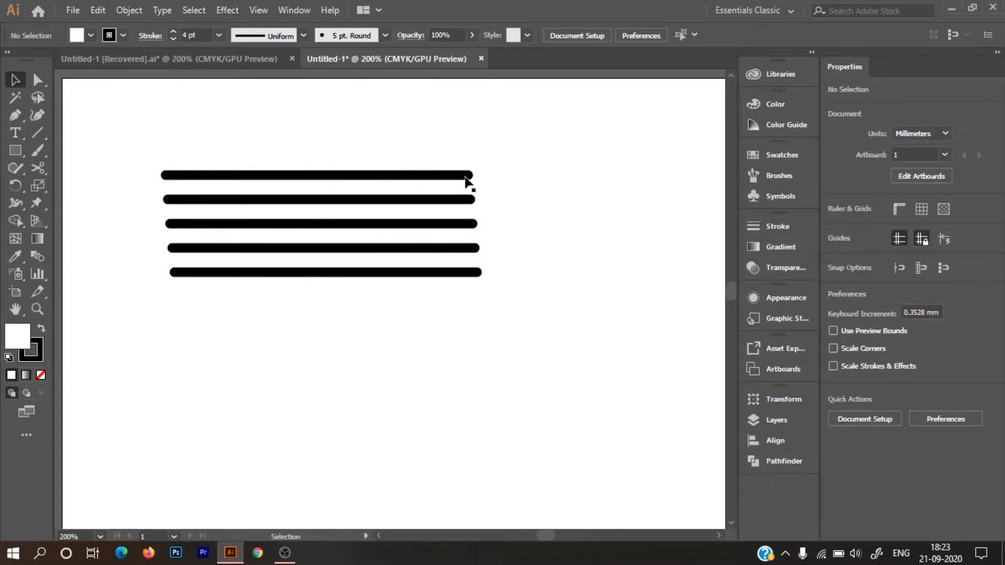
Set the stroke weight of all five lines to 5 pt and deselect them
{"action": "left_click_drag", "start_coordinate": [482, 364], "coordinate": [359, 139]}
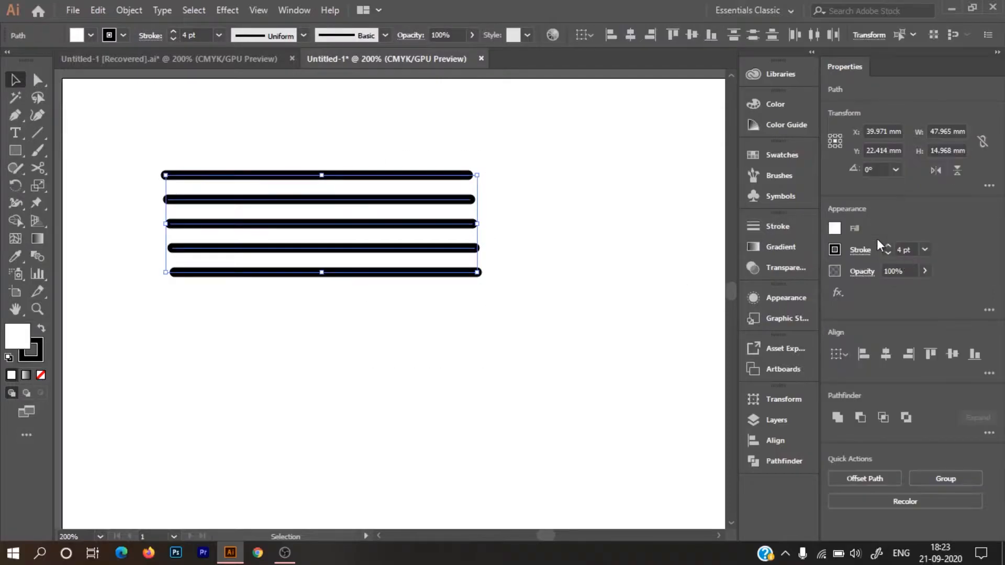
{"action": "left_click", "coordinate": [888, 246]}
{"action": "left_click", "coordinate": [491, 294]}
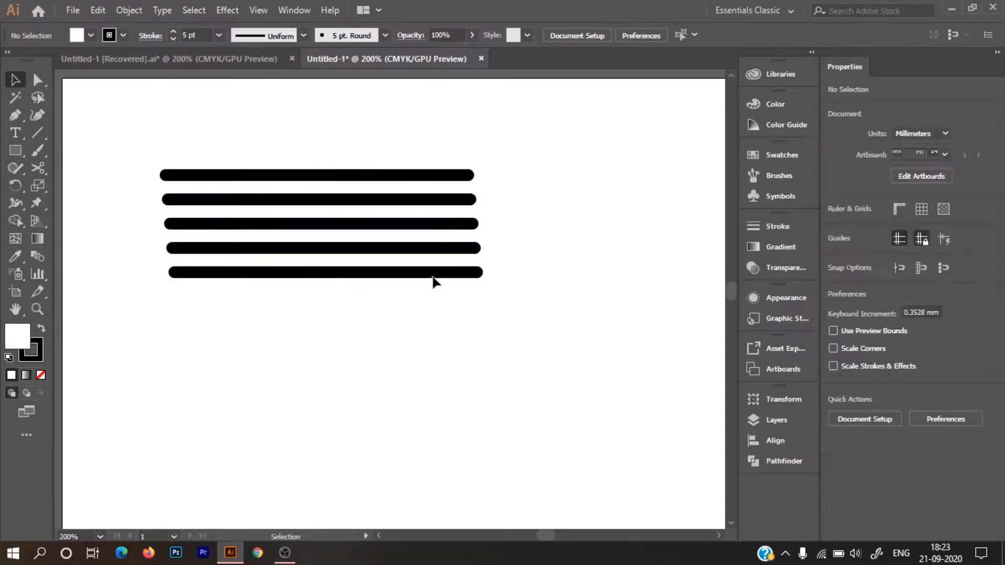
Lengthen the topmost line by moving only its right anchor point horizontally outward, well past the ends of the other lines
{"action": "key", "text": "a"}
{"action": "left_click", "coordinate": [470, 176]}
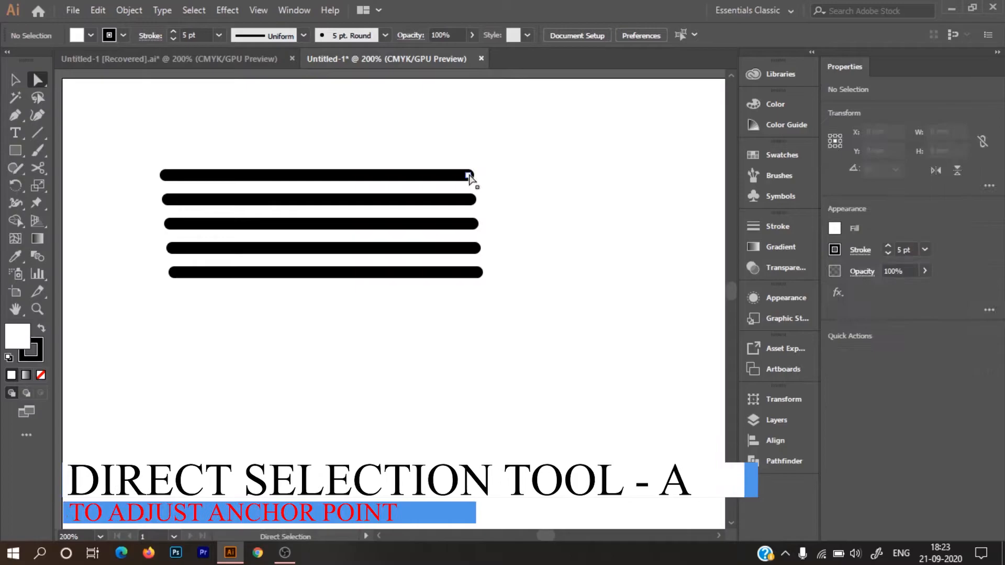
{"action": "key", "text": "Right"}
{"action": "key", "text": "Right"}
{"action": "key", "text": "Right"}
{"action": "key", "text": "Right"}
{"action": "key", "text": "Right"}
{"action": "key", "text": "Right"}
{"action": "key", "text": "Right"}
{"action": "key", "text": "Right"}
{"action": "key", "text": "Right"}
{"action": "key", "text": "Right"}
{"action": "key", "text": "Right"}
{"action": "key", "text": "Right"}
{"action": "key", "text": "Right"}
{"action": "key", "text": "Right"}
{"action": "key", "text": "Right"}
{"action": "key", "text": "Right"}
{"action": "key", "text": "Right"}
{"action": "key", "text": "Right"}
{"action": "key", "text": "Right"}
{"action": "key", "text": "Right"}
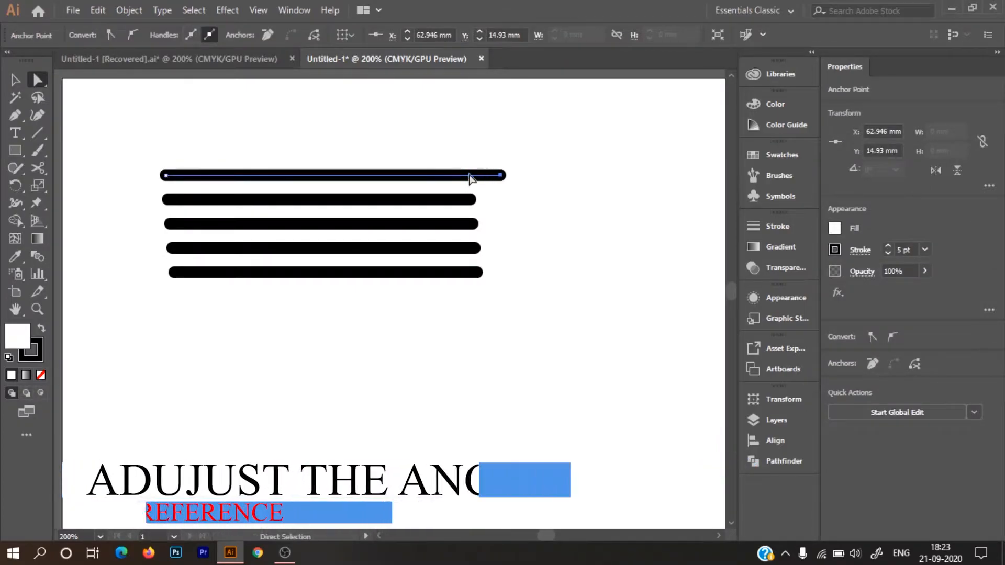
{"action": "key", "text": "Right"}
{"action": "key", "text": "Right"}
{"action": "key", "text": "Right"}
{"action": "key", "text": "Right"}
{"action": "key", "text": "Right"}
{"action": "key", "text": "Right"}
{"action": "key", "text": "Right"}
{"action": "key", "text": "Right"}
{"action": "key", "text": "Right"}
{"action": "key", "text": "Right"}
{"action": "key", "text": "Right"}
{"action": "key", "text": "Right"}
{"action": "key", "text": "Right"}
{"action": "key", "text": "Right"}
{"action": "key", "text": "Right"}
{"action": "key", "text": "Right"}
{"action": "key", "text": "Right"}
{"action": "key", "text": "Right"}
{"action": "key", "text": "Right"}
{"action": "key", "text": "Right"}
Lengthen the second line by moving its right anchor point outward, ending slightly short of the topmost line
{"action": "left_click", "coordinate": [470, 199]}
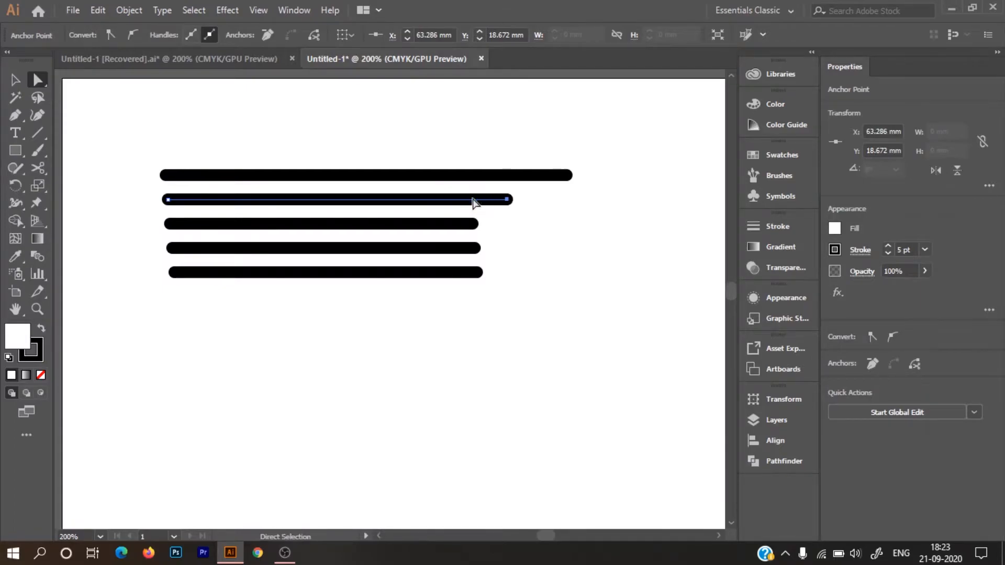
{"action": "key", "text": "Right"}
{"action": "key", "text": "Right"}
{"action": "key", "text": "Right"}
{"action": "key", "text": "Right"}
{"action": "key", "text": "Right"}
{"action": "key", "text": "Right"}
{"action": "key", "text": "Right"}
{"action": "key", "text": "Right"}
{"action": "key", "text": "Right"}
{"action": "key", "text": "Right"}
{"action": "key", "text": "Right"}
{"action": "key", "text": "Right"}
{"action": "key", "text": "Right"}
{"action": "key", "text": "Right"}
{"action": "key", "text": "Right"}
{"action": "key", "text": "Right"}
{"action": "key", "text": "Right"}
{"action": "key", "text": "Right"}
{"action": "key", "text": "Right"}
{"action": "key", "text": "Right"}
Lengthen the third line by moving its right anchor point outward, ending clearly short of the second line
{"action": "left_click", "coordinate": [474, 224]}
{"action": "key", "text": "Right"}
{"action": "key", "text": "Right"}
{"action": "key", "text": "Right"}
{"action": "key", "text": "Right"}
{"action": "key", "text": "Right"}
{"action": "key", "text": "Right"}
{"action": "key", "text": "Right"}
{"action": "key", "text": "Right"}
{"action": "key", "text": "Right"}
{"action": "key", "text": "Right"}
{"action": "key", "text": "Right"}
{"action": "key", "text": "Right"}
{"action": "key", "text": "Right"}
{"action": "key", "text": "Right"}
{"action": "key", "text": "Right"}
{"action": "key", "text": "Right"}
{"action": "key", "text": "Right"}
{"action": "key", "text": "Right"}
{"action": "key", "text": "Right"}
{"action": "key", "text": "Right"}
Lengthen the fourth line by moving its right anchor point outward, past the third line and almost level with the second
{"action": "left_click", "coordinate": [477, 248]}
{"action": "key", "text": "Right"}
{"action": "key", "text": "Right"}
{"action": "key", "text": "Right"}
{"action": "key", "text": "Right"}
{"action": "key", "text": "Right"}
{"action": "key", "text": "Right"}
{"action": "key", "text": "Right"}
{"action": "key", "text": "Right"}
{"action": "key", "text": "Right"}
{"action": "key", "text": "Right"}
{"action": "key", "text": "Right"}
{"action": "key", "text": "Right"}
{"action": "key", "text": "Right"}
{"action": "key", "text": "Right"}
{"action": "key", "text": "Right"}
{"action": "key", "text": "Right"}
{"action": "key", "text": "Right"}
{"action": "key", "text": "Right"}
{"action": "key", "text": "Right"}
{"action": "key", "text": "Right"}
Lengthen the lowest line by moving its right anchor point outward, ending between the ends of the first and second lines
{"action": "left_click", "coordinate": [480, 275]}
{"action": "key", "text": "Right"}
{"action": "key", "text": "Right"}
{"action": "key", "text": "Right"}
{"action": "key", "text": "Right"}
{"action": "key", "text": "Right"}
{"action": "key", "text": "Right"}
{"action": "key", "text": "Right"}
{"action": "key", "text": "Right"}
{"action": "key", "text": "Right"}
{"action": "key", "text": "Right"}
{"action": "key", "text": "Right"}
{"action": "key", "text": "Right"}
{"action": "key", "text": "Right"}
{"action": "key", "text": "Right"}
{"action": "key", "text": "Right"}
{"action": "key", "text": "Right"}
{"action": "key", "text": "Right"}
{"action": "key", "text": "Right"}
{"action": "key", "text": "Right"}
{"action": "key", "text": "Right"}
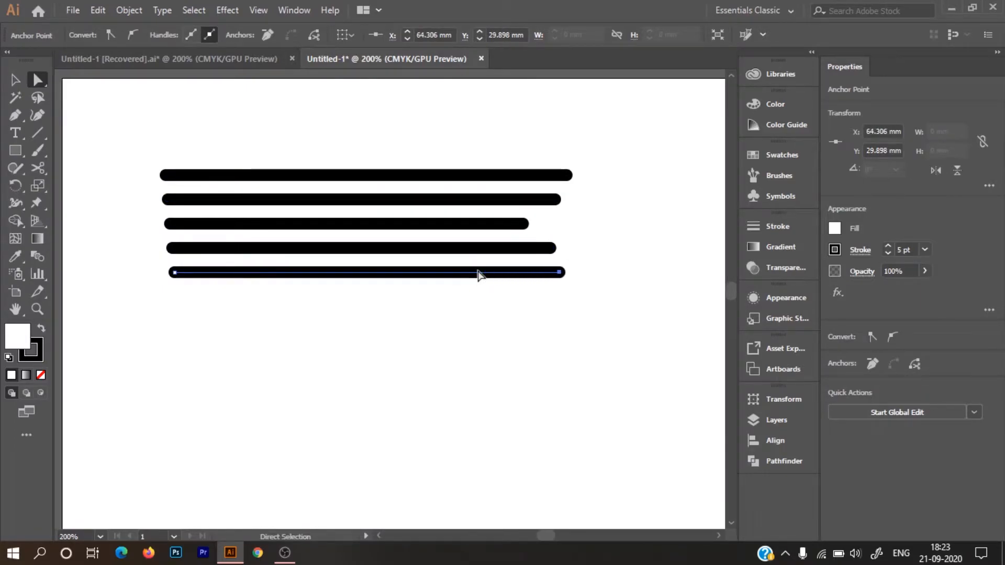
Lengthen the third line by moving its right anchor point outward, ending slightly past the right ends of all the other lines
{"action": "left_click", "coordinate": [524, 224]}
{"action": "key", "text": "Right"}
{"action": "key", "text": "Right"}
{"action": "key", "text": "Right"}
{"action": "key", "text": "Right"}
{"action": "key", "text": "Right"}
{"action": "key", "text": "Right"}
{"action": "key", "text": "Right"}
{"action": "key", "text": "Right"}
{"action": "key", "text": "Right"}
{"action": "key", "text": "Right"}
{"action": "key", "text": "Right"}
{"action": "key", "text": "Right"}
{"action": "key", "text": "Right"}
{"action": "key", "text": "Right"}
{"action": "key", "text": "Right"}
{"action": "key", "text": "Right"}
{"action": "key", "text": "Right"}
{"action": "key", "text": "Right"}
{"action": "key", "text": "Right"}
{"action": "key", "text": "Right"}
Shorten the second line by moving its right anchor point inward, ending clearly short of the fourth line
{"action": "left_click", "coordinate": [557, 200]}
{"action": "key", "text": "Left"}
{"action": "key", "text": "Left"}
{"action": "key", "text": "Left"}
{"action": "key", "text": "Left"}
{"action": "key", "text": "Left"}
{"action": "key", "text": "Left"}
{"action": "key", "text": "Left"}
{"action": "key", "text": "Left"}
{"action": "key", "text": "Left"}
{"action": "key", "text": "Left"}
{"action": "key", "text": "Left"}
{"action": "key", "text": "Left"}
{"action": "key", "text": "Left"}
{"action": "key", "text": "Left"}
{"action": "key", "text": "Left"}
{"action": "key", "text": "Left"}
{"action": "key", "text": "Left"}
{"action": "key", "text": "Left"}
{"action": "key", "text": "Left"}
{"action": "key", "text": "Left"}
Shorten the topmost line slightly by moving its right anchor point inward, ending between the right ends of the fourth and lowest lines
{"action": "left_click", "coordinate": [566, 175]}
{"action": "key", "text": "Right"}
{"action": "key", "text": "Right"}
{"action": "key", "text": "Right"}
{"action": "key", "text": "Right"}
{"action": "key", "text": "Right"}
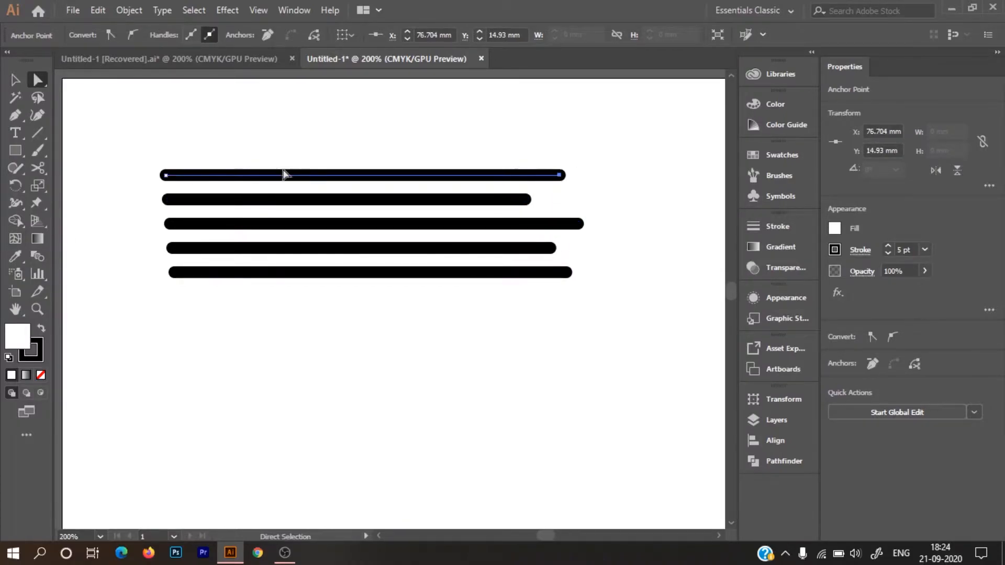
Lengthen the topmost line by moving its left anchor point outward, well past the left ends of the other lines
{"action": "key", "text": "Left"}
{"action": "key", "text": "Left"}
{"action": "key", "text": "Left"}
{"action": "key", "text": "Left"}
{"action": "key", "text": "Left"}
{"action": "key", "text": "Left"}
{"action": "key", "text": "Left"}
{"action": "key", "text": "Left"}
{"action": "key", "text": "Left"}
{"action": "key", "text": "Left"}
{"action": "key", "text": "Left"}
{"action": "key", "text": "Left"}
{"action": "key", "text": "Left"}
{"action": "key", "text": "Left"}
{"action": "key", "text": "Left"}
{"action": "key", "text": "Left"}
{"action": "key", "text": "Left"}
{"action": "key", "text": "Left"}
{"action": "key", "text": "Left"}
{"action": "key", "text": "Left"}
Lengthen the second line by moving its left anchor point outward, past the topmost line's left end and close to the artboard edge
{"action": "left_click", "coordinate": [167, 200]}
{"action": "key", "text": "Left"}
{"action": "key", "text": "Left"}
{"action": "key", "text": "Left"}
{"action": "key", "text": "Left"}
{"action": "key", "text": "Left"}
{"action": "key", "text": "Left"}
{"action": "key", "text": "Left"}
{"action": "key", "text": "Left"}
{"action": "key", "text": "Left"}
{"action": "key", "text": "Left"}
{"action": "key", "text": "Left"}
{"action": "key", "text": "Left"}
{"action": "key", "text": "Left"}
{"action": "key", "text": "Left"}
{"action": "key", "text": "Left"}
{"action": "key", "text": "Left"}
{"action": "key", "text": "Left"}
{"action": "key", "text": "Left"}
{"action": "key", "text": "Left"}
{"action": "key", "text": "Left"}
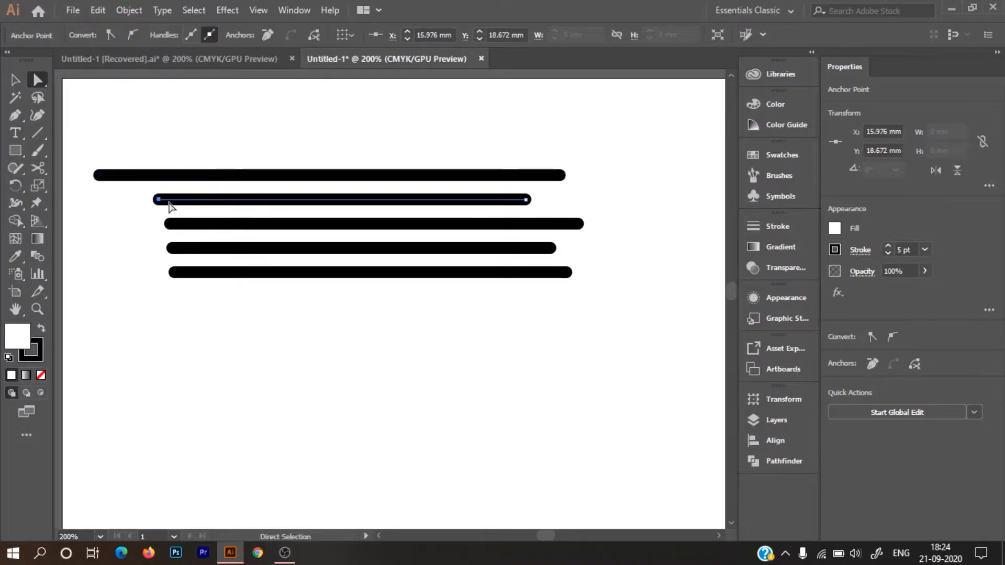
{"action": "key", "text": "Left"}
{"action": "key", "text": "Left"}
{"action": "key", "text": "Left"}
{"action": "key", "text": "Left"}
{"action": "key", "text": "Left"}
{"action": "key", "text": "Left"}
{"action": "key", "text": "Left"}
{"action": "key", "text": "Left"}
Lengthen the third line by moving its left anchor point outward, ending short of the topmost line's left end
{"action": "left_click", "coordinate": [168, 224]}
{"action": "key", "text": "Left"}
{"action": "key", "text": "Left"}
{"action": "key", "text": "Left"}
{"action": "key", "text": "Left"}
{"action": "key", "text": "Left"}
{"action": "key", "text": "Left"}
{"action": "key", "text": "Left"}
{"action": "key", "text": "Left"}
{"action": "key", "text": "Left"}
{"action": "key", "text": "Left"}
{"action": "key", "text": "Left"}
{"action": "key", "text": "Left"}
{"action": "key", "text": "Left"}
{"action": "key", "text": "Left"}
{"action": "key", "text": "Left"}
{"action": "key", "text": "Left"}
{"action": "key", "text": "Left"}
Lengthen the fourth line by moving its left anchor point outward, almost level with the topmost line's left end
{"action": "left_click", "coordinate": [168, 248]}
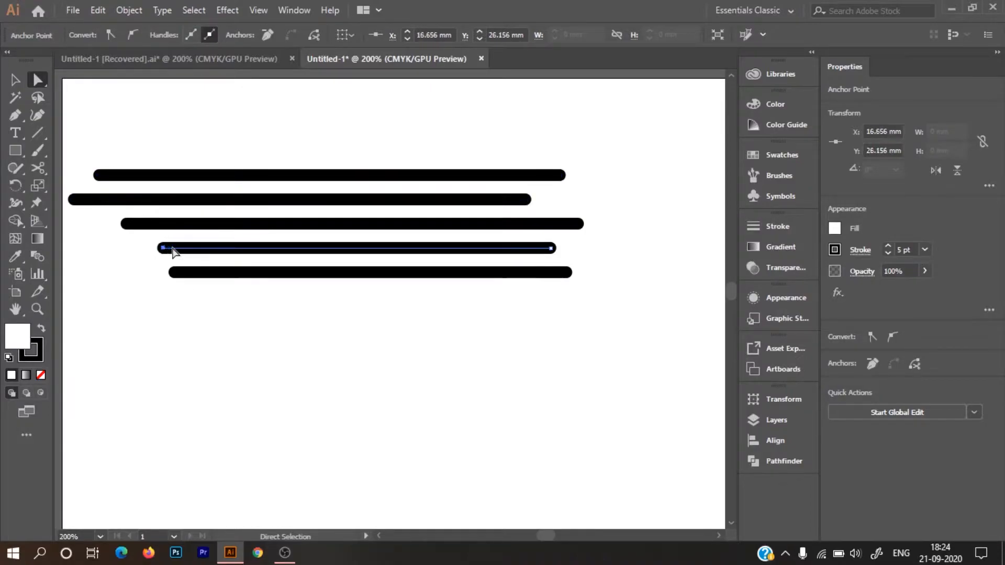
{"action": "key", "text": "Left"}
{"action": "key", "text": "Left"}
{"action": "key", "text": "Left"}
{"action": "key", "text": "Left"}
{"action": "key", "text": "Left"}
{"action": "key", "text": "Left"}
{"action": "key", "text": "Left"}
{"action": "key", "text": "Left"}
{"action": "key", "text": "Left"}
{"action": "key", "text": "Left"}
{"action": "key", "text": "Left"}
{"action": "key", "text": "Left"}
{"action": "key", "text": "Left"}
{"action": "key", "text": "Left"}
{"action": "key", "text": "Left"}
{"action": "key", "text": "Left"}
{"action": "key", "text": "Left"}
Lengthen the lowest line by moving its left anchor point outward, ending between the left ends of the first and second lines
{"action": "left_click", "coordinate": [173, 273]}
{"action": "key", "text": "Left"}
{"action": "key", "text": "Left"}
{"action": "key", "text": "Left"}
{"action": "key", "text": "Left"}
{"action": "key", "text": "Left"}
{"action": "key", "text": "Left"}
{"action": "key", "text": "Left"}
{"action": "key", "text": "Left"}
{"action": "key", "text": "Left"}
{"action": "key", "text": "Left"}
{"action": "key", "text": "Left"}
{"action": "key", "text": "Left"}
{"action": "key", "text": "Left"}
{"action": "key", "text": "Left"}
{"action": "key", "text": "Left"}
{"action": "key", "text": "Left"}
{"action": "key", "text": "Left"}
{"action": "key", "text": "Left"}
{"action": "key", "text": "Left"}
{"action": "key", "text": "Left"}
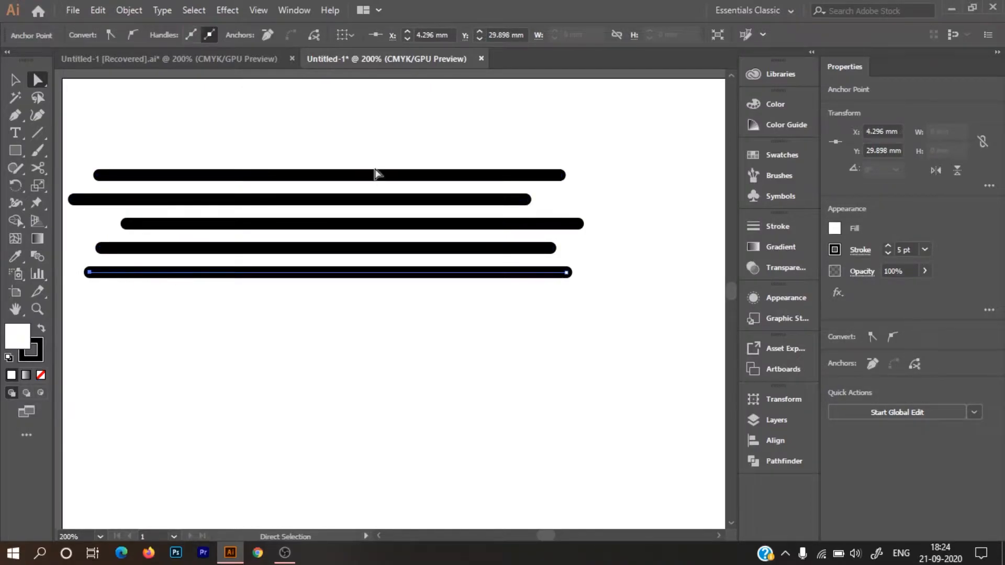
Cut a gap in the topmost line right of its middle by adding anchor points with the Pen tool and deleting the one between
{"action": "left_click_drag", "start_coordinate": [350, 222], "coordinate": [396, 225]}
{"action": "left_click", "coordinate": [431, 194]}
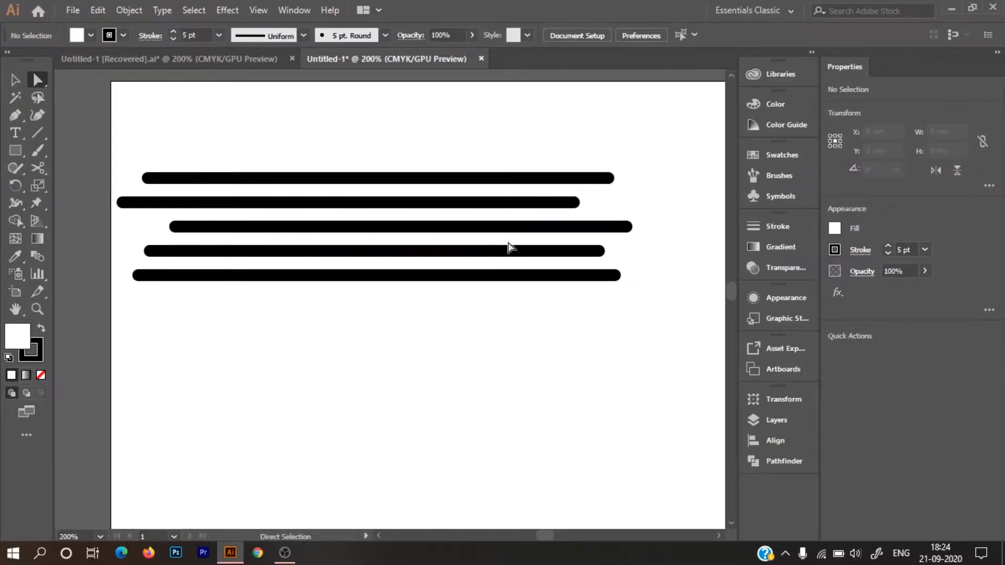
{"action": "key", "text": "p"}
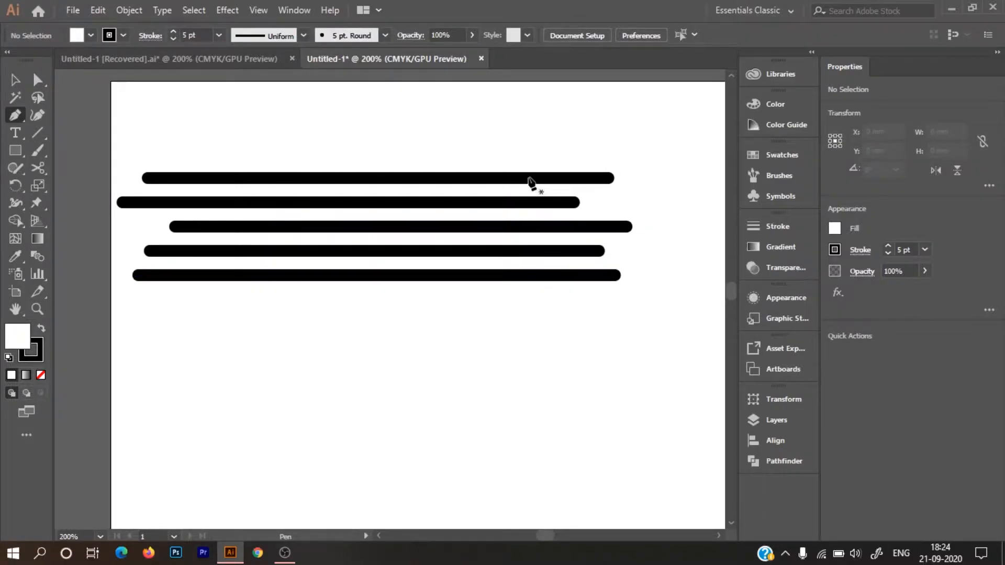
{"action": "key", "text": "a"}
{"action": "left_click_drag", "start_coordinate": [535, 185], "coordinate": [523, 192]}
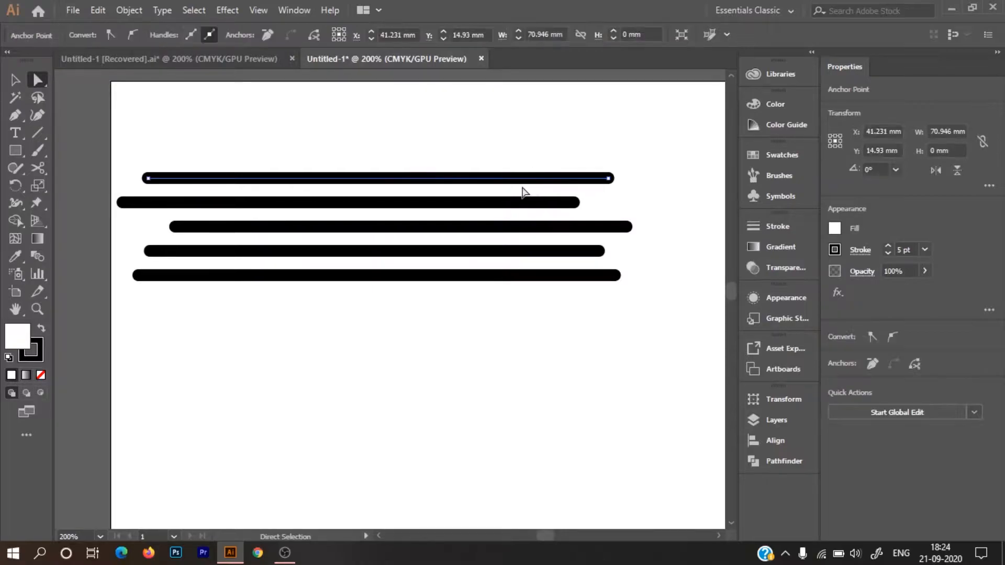
{"action": "key", "text": "p"}
{"action": "left_click", "coordinate": [426, 178]}
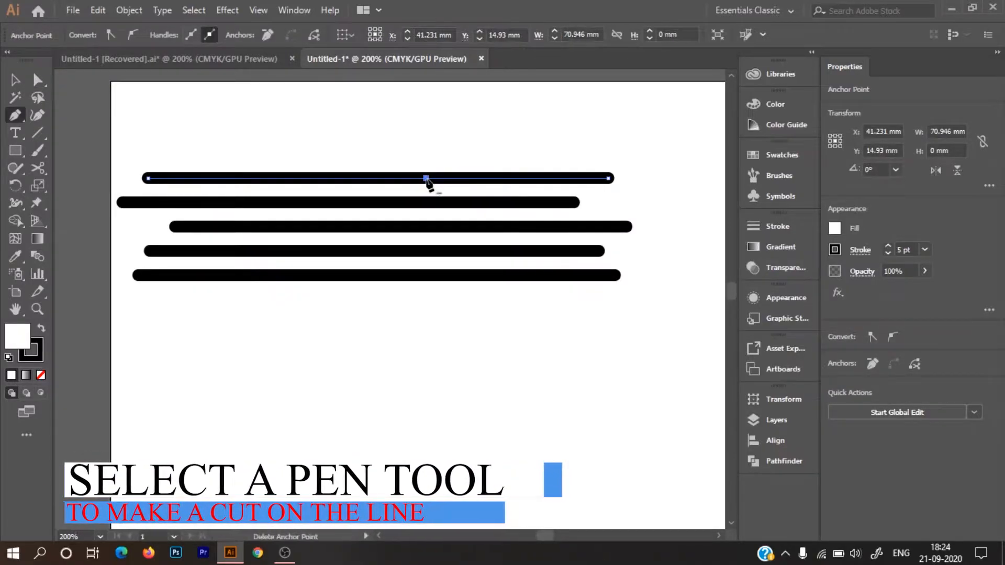
{"action": "left_click", "coordinate": [462, 178]}
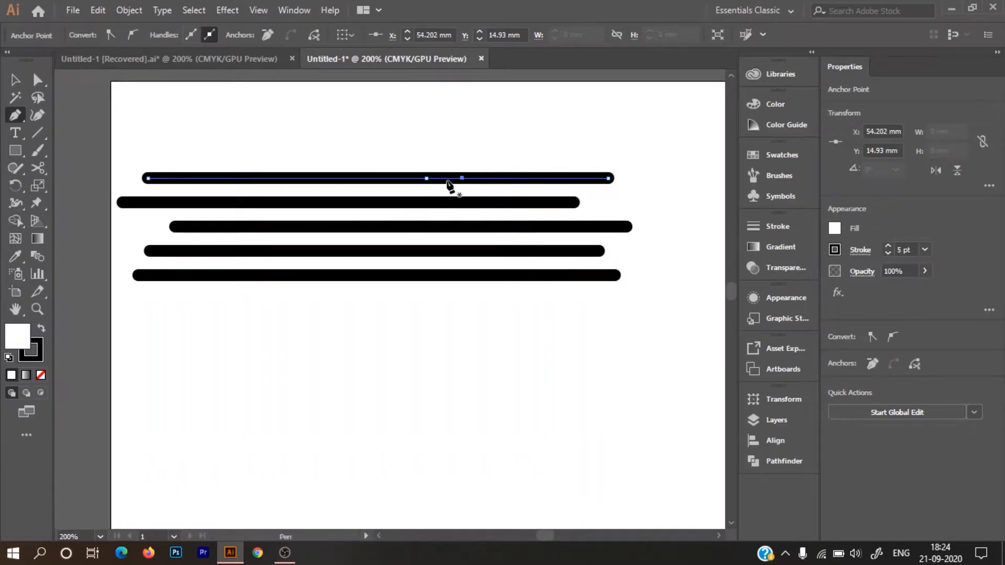
{"action": "left_click", "coordinate": [445, 178]}
{"action": "key", "text": "Delete"}
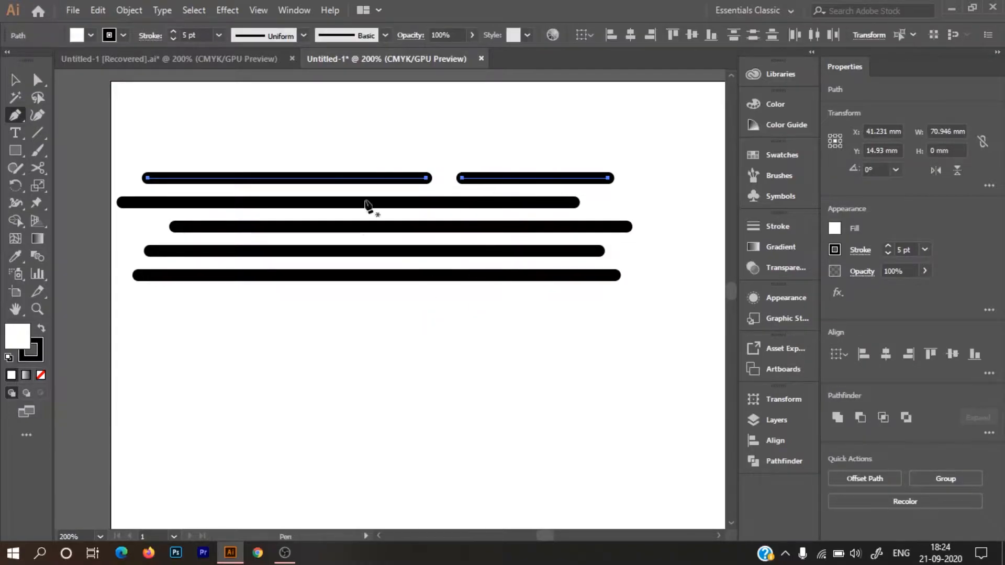
Split the second line into three dashes by adding anchor points and deleting the ones inside two gaps
{"action": "key", "text": "a"}
{"action": "left_click_drag", "start_coordinate": [391, 210], "coordinate": [387, 211]}
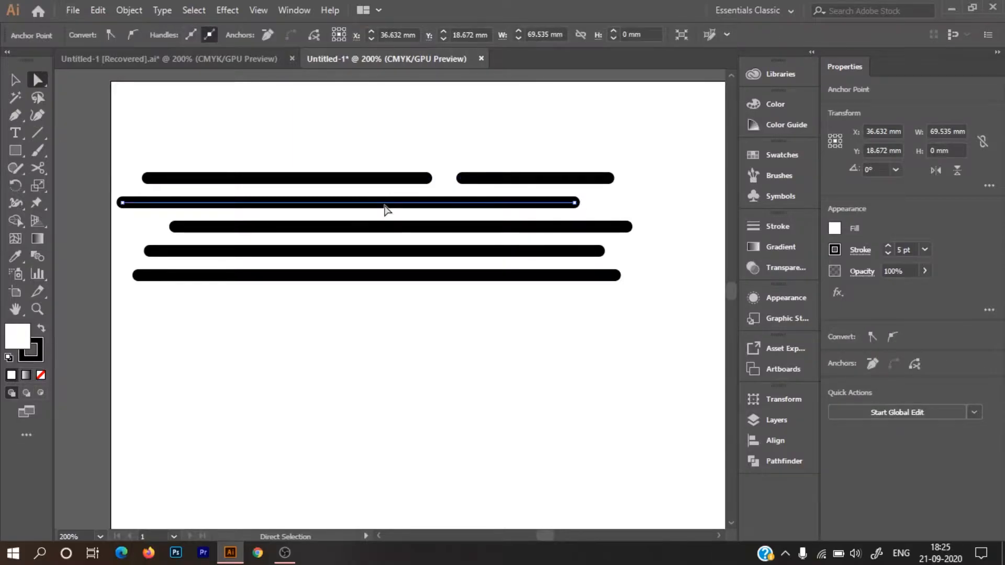
{"action": "key", "text": "p"}
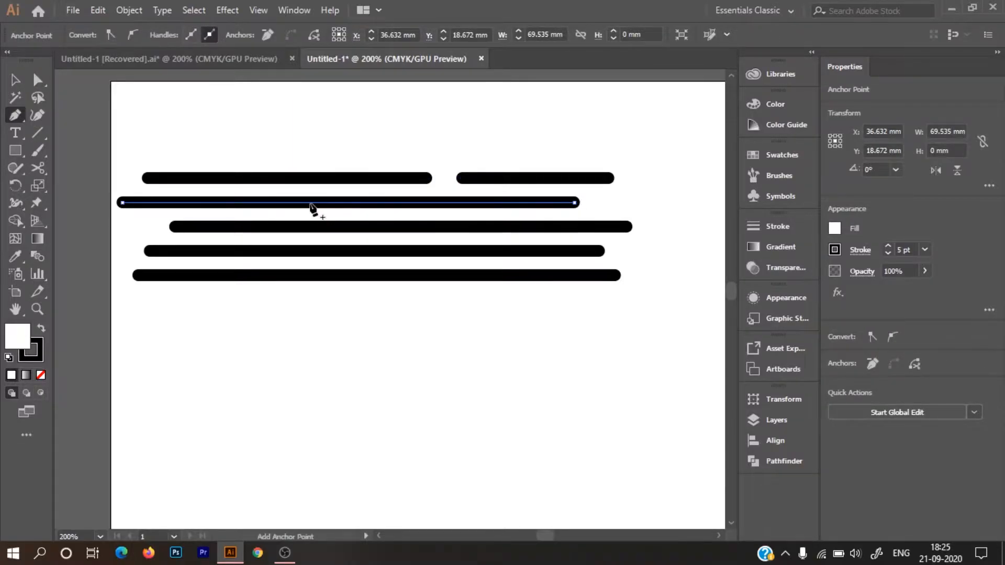
{"action": "left_click", "coordinate": [345, 204]}
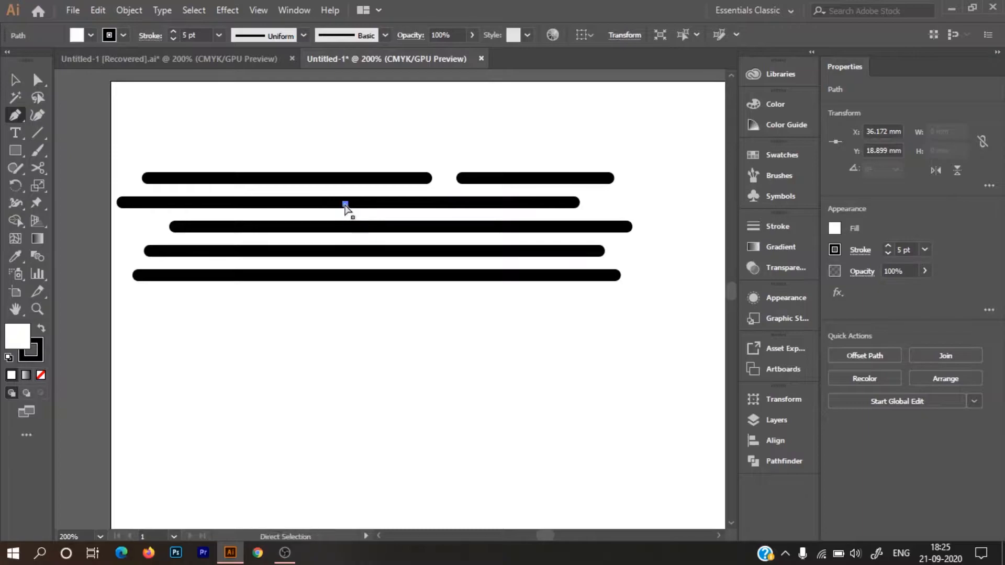
{"action": "left_click", "coordinate": [319, 205], "text": "ctrl"}
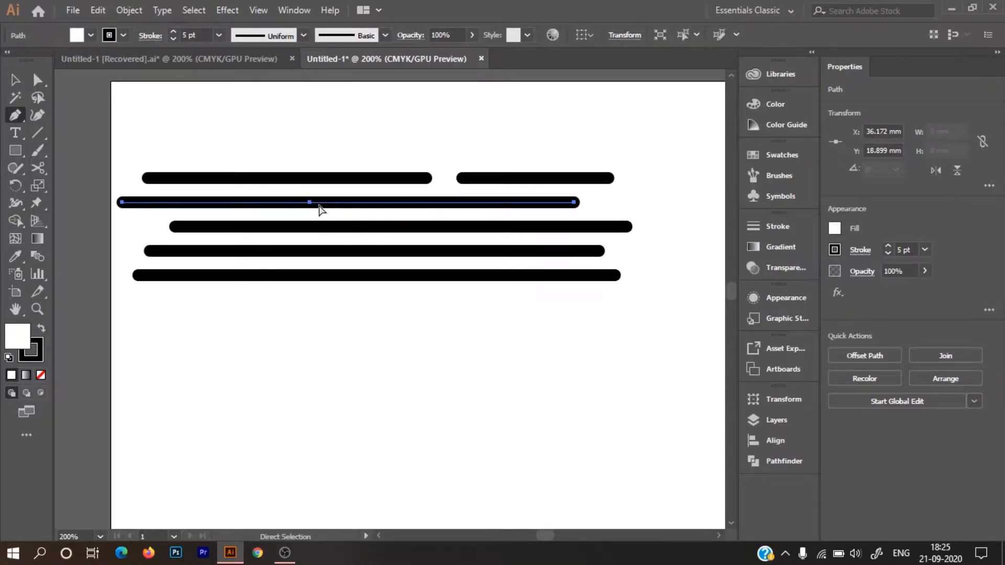
{"action": "left_click", "coordinate": [349, 203]}
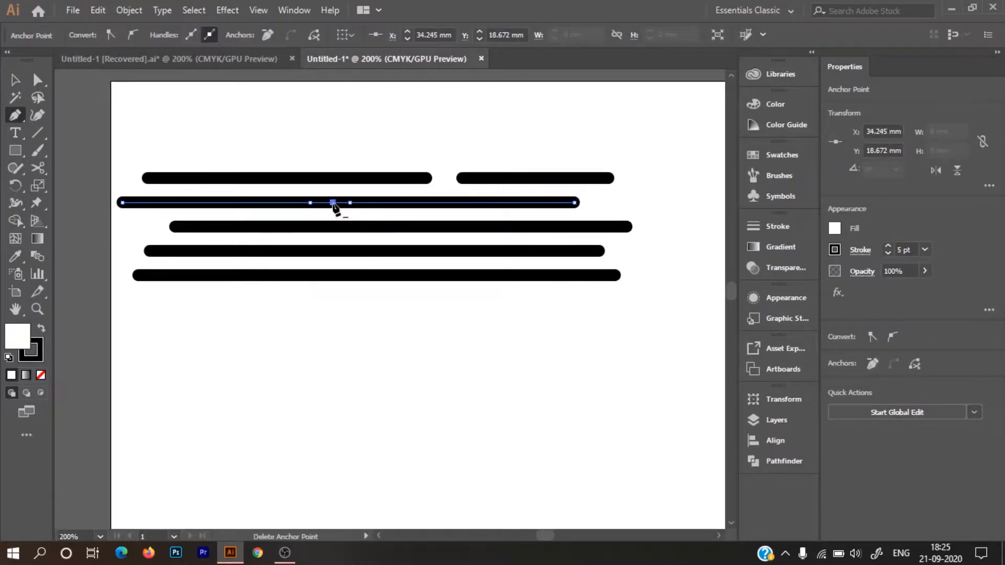
{"action": "key", "text": "Delete"}
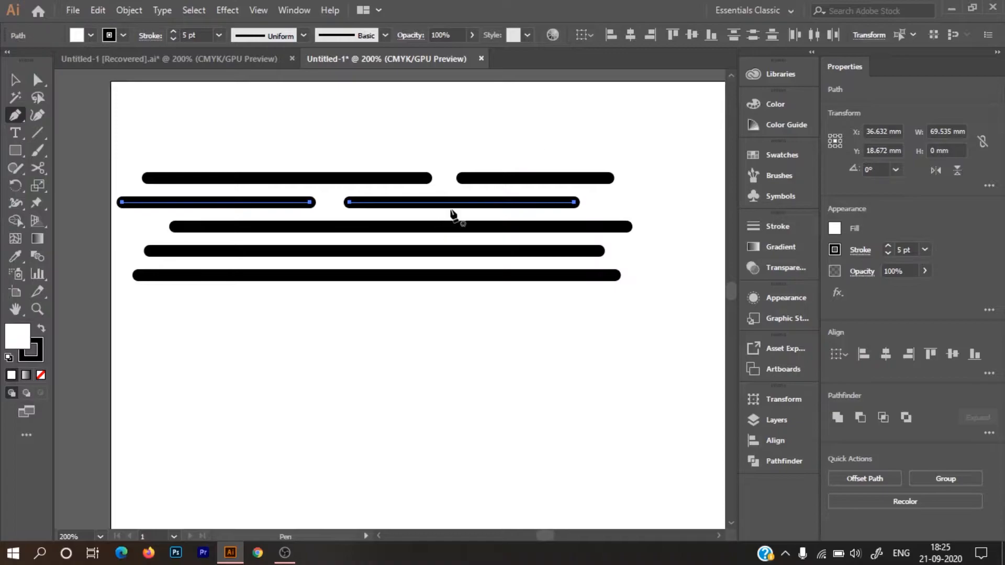
{"action": "left_click", "coordinate": [466, 204]}
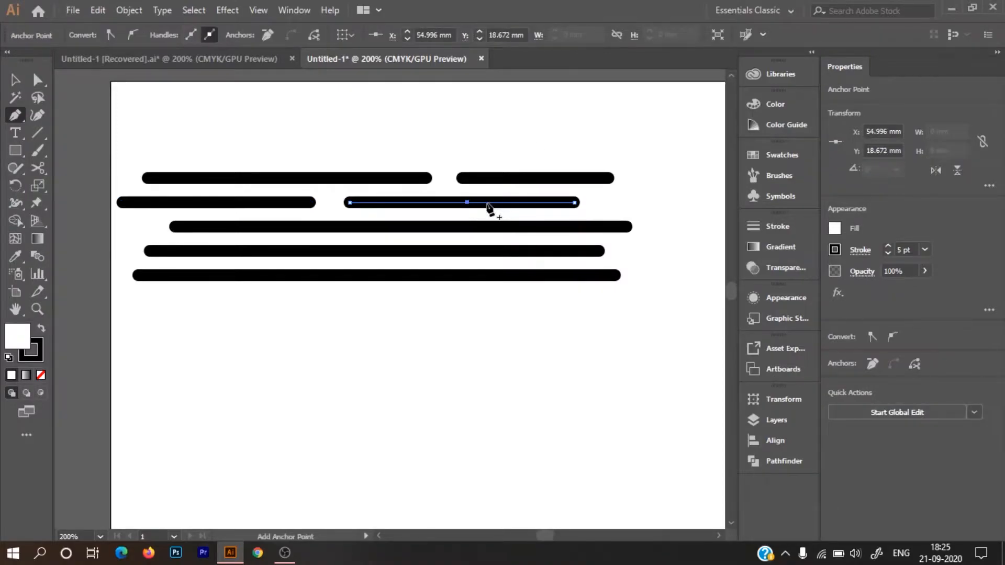
{"action": "key", "text": "Delete"}
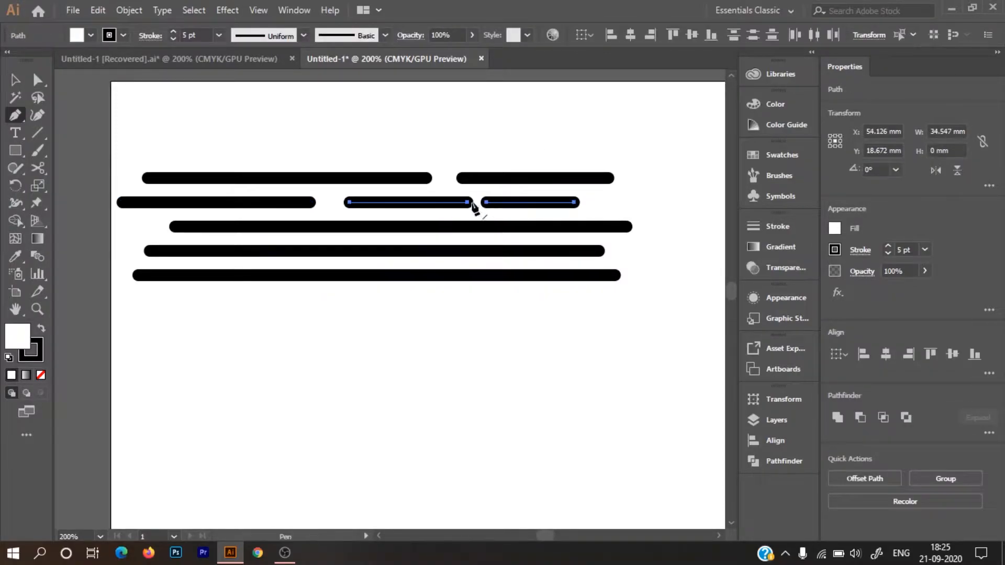
Split the third line into a short left dash and two longer dashes by cutting two gaps between added anchor points
{"action": "left_click", "coordinate": [277, 227], "text": "ctrl"}
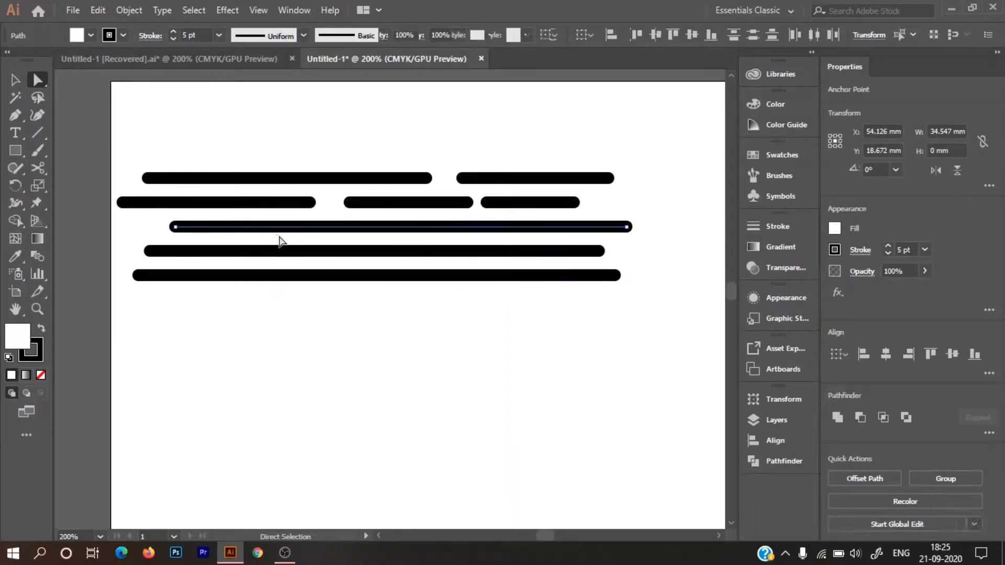
{"action": "left_click", "coordinate": [232, 227]}
{"action": "left_click", "coordinate": [263, 228]}
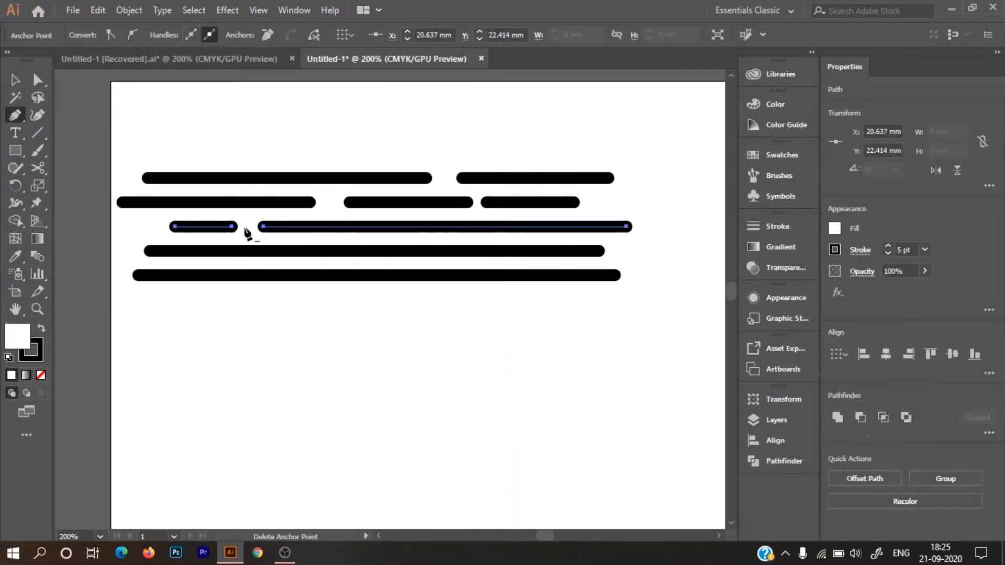
{"action": "left_click", "coordinate": [420, 227]}
{"action": "left_click", "coordinate": [440, 226]}
{"action": "left_click", "coordinate": [431, 227]}
{"action": "key", "text": "Delete"}
Cut two gaps in the fourth line, one left of its middle and one near its right end, by deleting added anchor points
{"action": "left_click", "coordinate": [341, 251], "text": "ctrl"}
{"action": "left_click", "coordinate": [315, 251]}
{"action": "left_click", "coordinate": [353, 251]}
{"action": "left_click", "coordinate": [334, 250]}
{"action": "key", "text": "Delete"}
{"action": "left_click", "coordinate": [527, 250]}
{"action": "left_click", "coordinate": [498, 251]}
{"action": "left_click", "coordinate": [512, 251]}
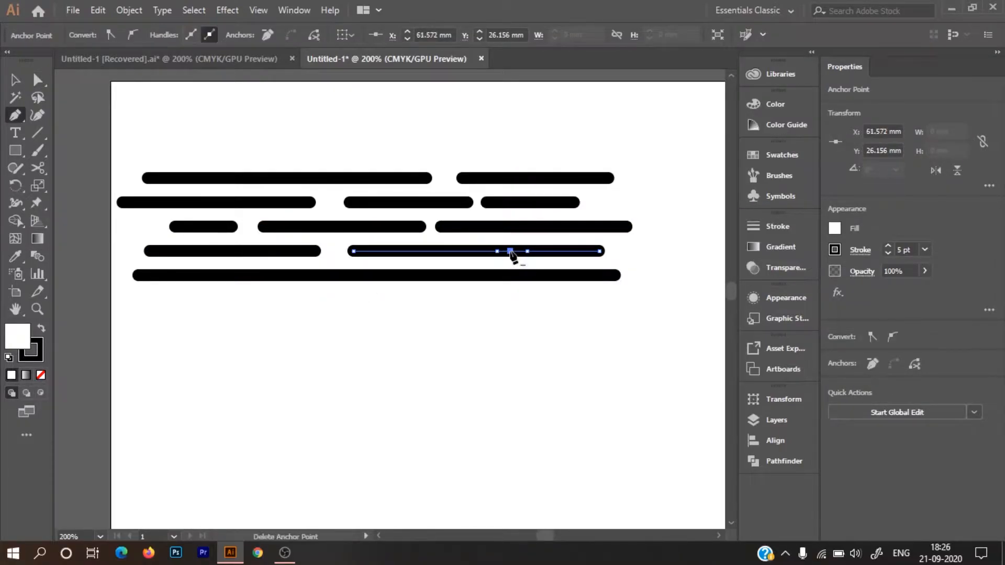
{"action": "key", "text": "Delete"}
Cut two gaps in the lowest line, near its left quarter and right of its middle, by deleting added anchor points
{"action": "left_click", "coordinate": [275, 275], "text": "ctrl"}
{"action": "left_click", "coordinate": [245, 276]}
{"action": "left_click", "coordinate": [274, 276]}
{"action": "left_click", "coordinate": [259, 276], "text": "ctrl"}
{"action": "key", "text": "Delete"}
{"action": "left_click", "coordinate": [449, 276]}
{"action": "left_click", "coordinate": [475, 275]}
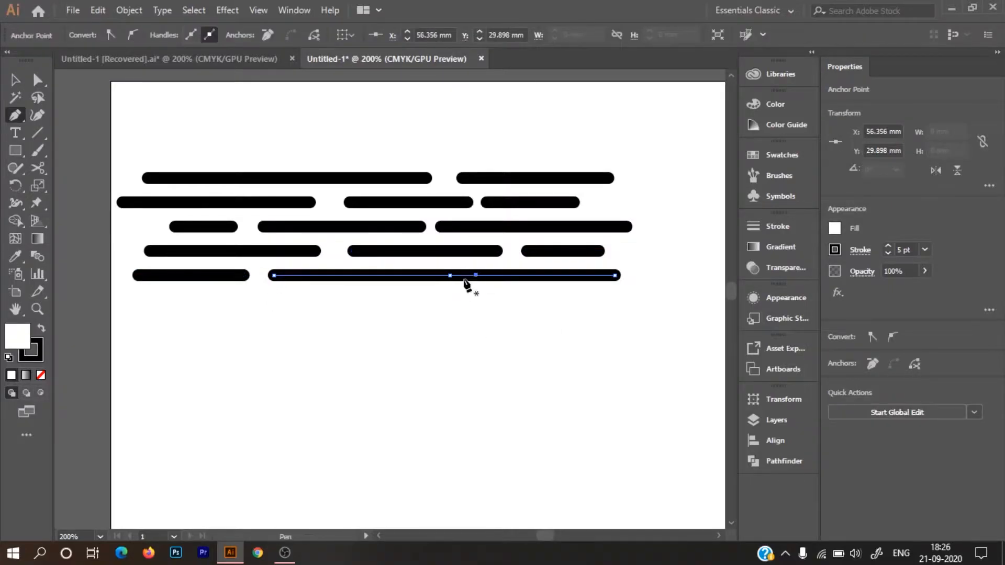
{"action": "key", "text": "Delete"}
Select all the dashes in the five rows and expand their fill and stroke into shapes
{"action": "key", "text": "v"}
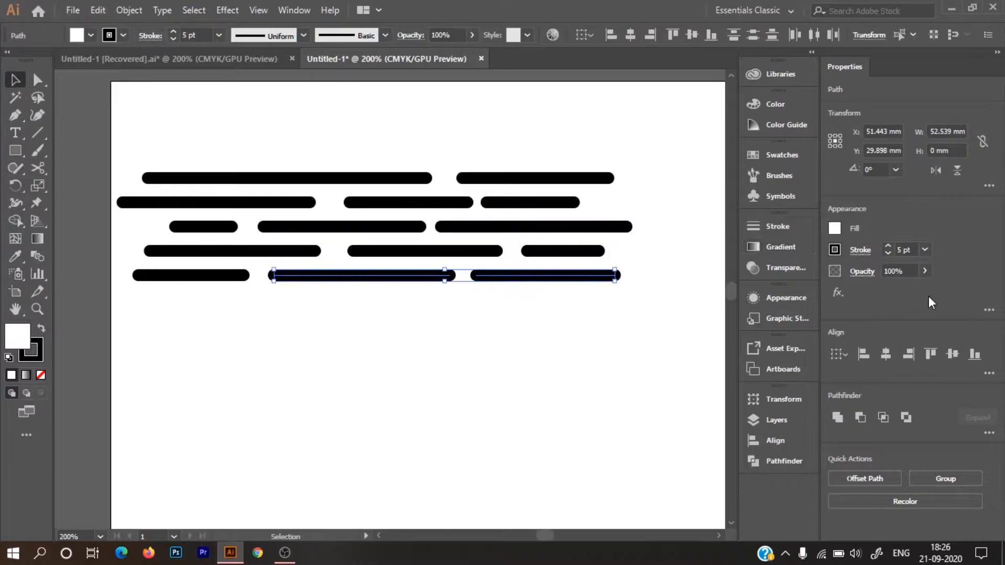
{"action": "left_click", "coordinate": [192, 218]}
{"action": "left_click_drag", "start_coordinate": [143, 121], "coordinate": [623, 313]}
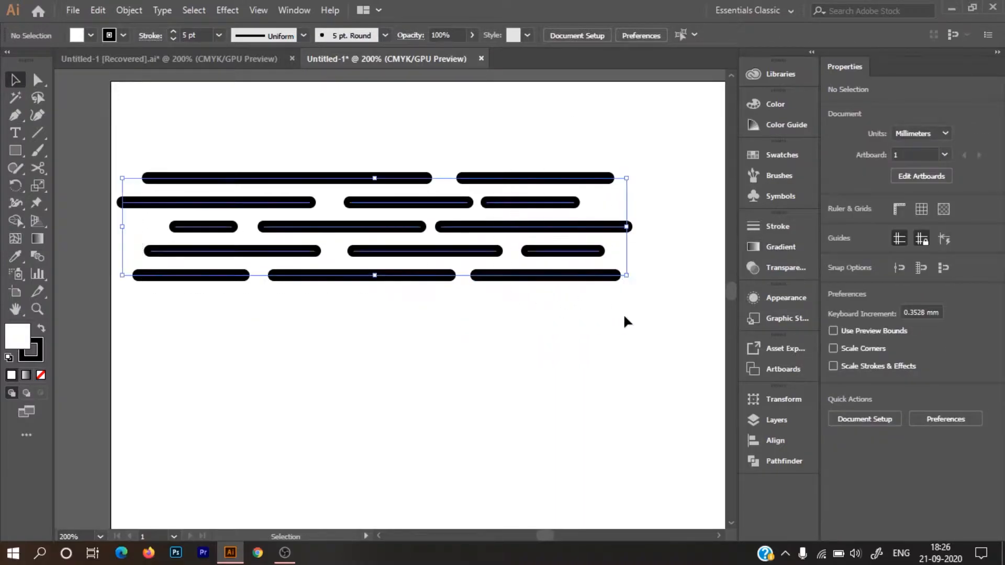
{"action": "left_click", "coordinate": [221, 151]}
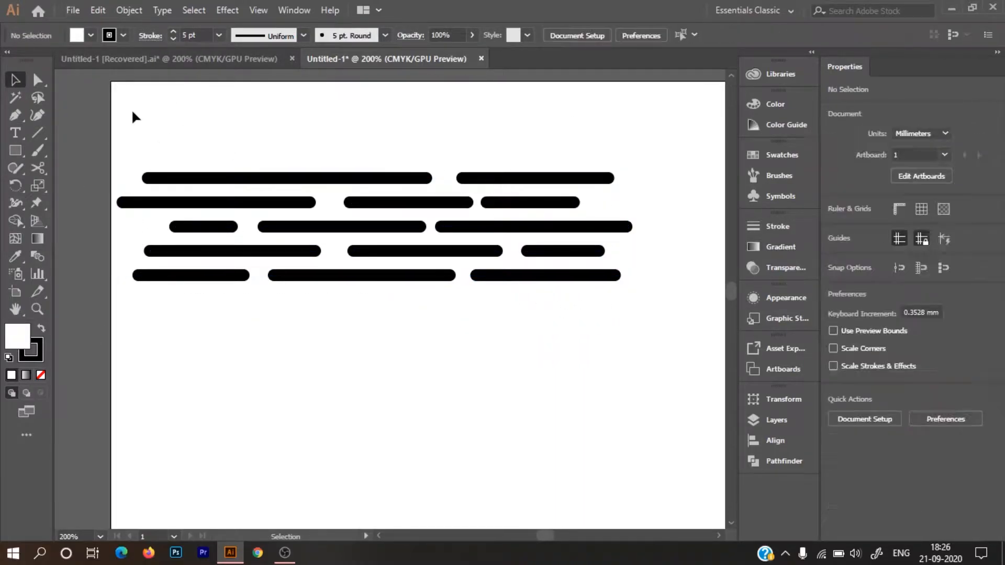
{"action": "left_click_drag", "start_coordinate": [131, 176], "coordinate": [655, 375]}
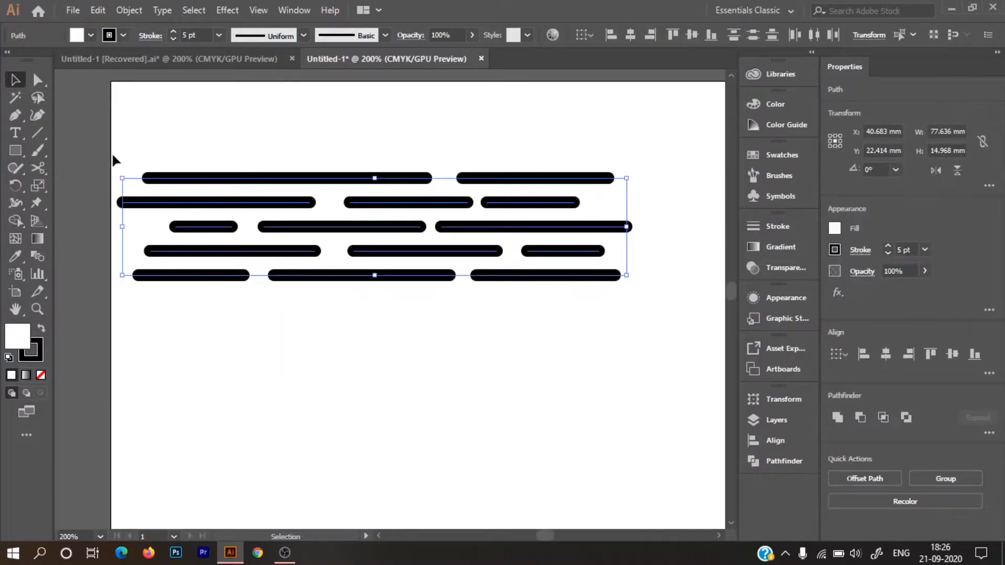
{"action": "left_click", "coordinate": [124, 12]}
{"action": "left_click", "coordinate": [296, 156]}
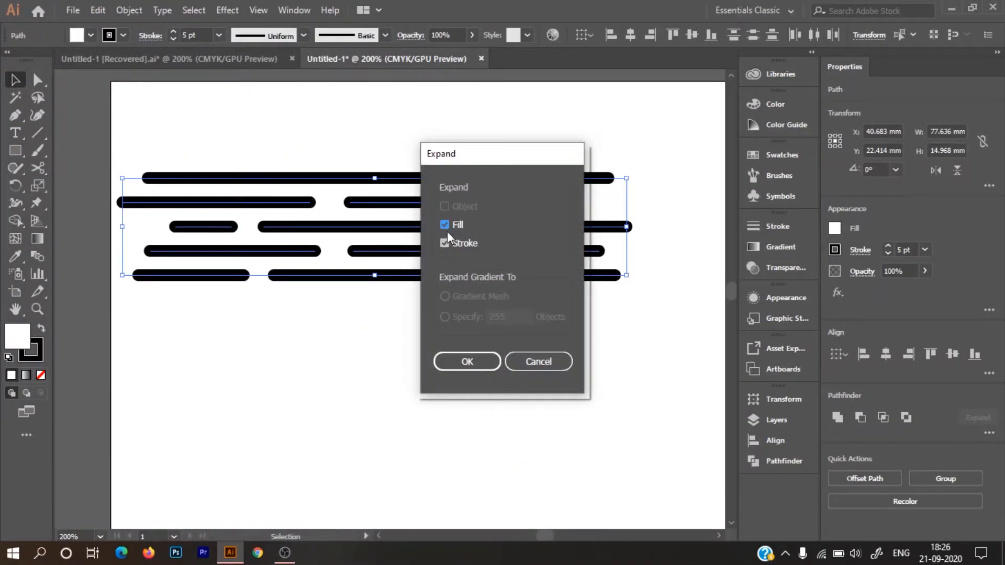
{"action": "left_click", "coordinate": [448, 369]}
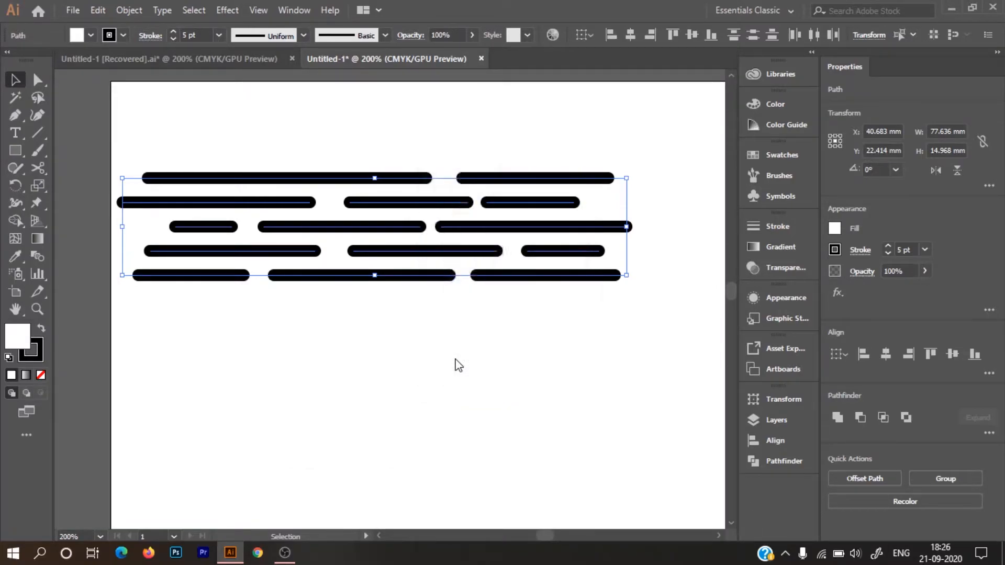
{"action": "left_click", "coordinate": [576, 309]}
{"action": "left_click", "coordinate": [594, 230]}
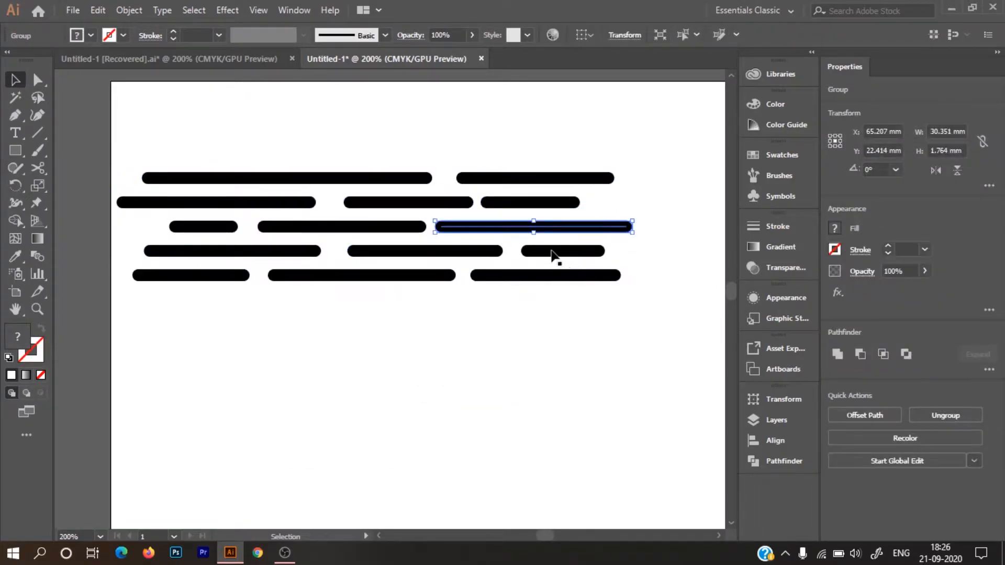
{"action": "scroll", "coordinate": [551, 257], "scroll_direction": "up", "scroll_amount": 2}
{"action": "scroll", "coordinate": [551, 256], "scroll_direction": "down", "scroll_amount": 1}
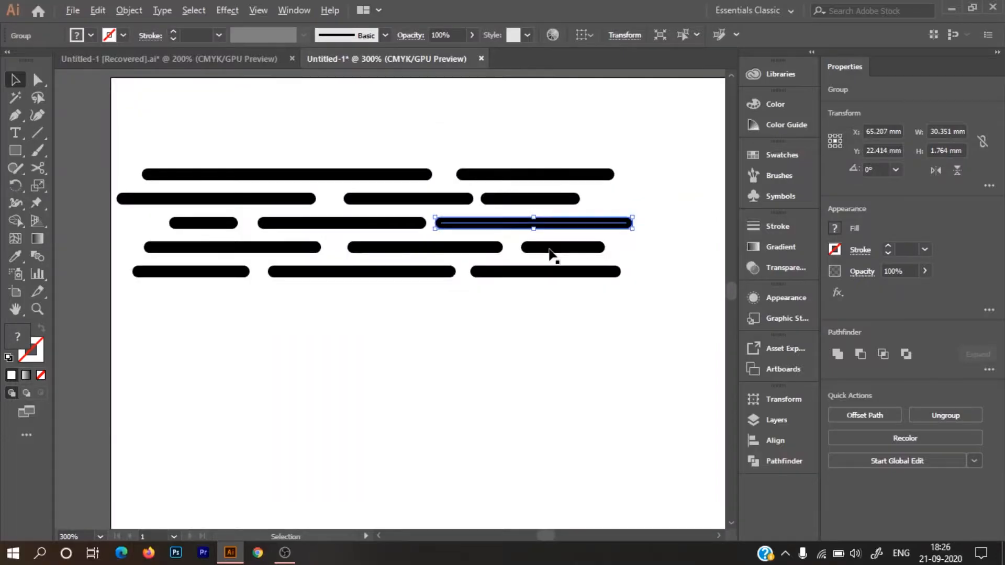
{"action": "left_click", "coordinate": [390, 358]}
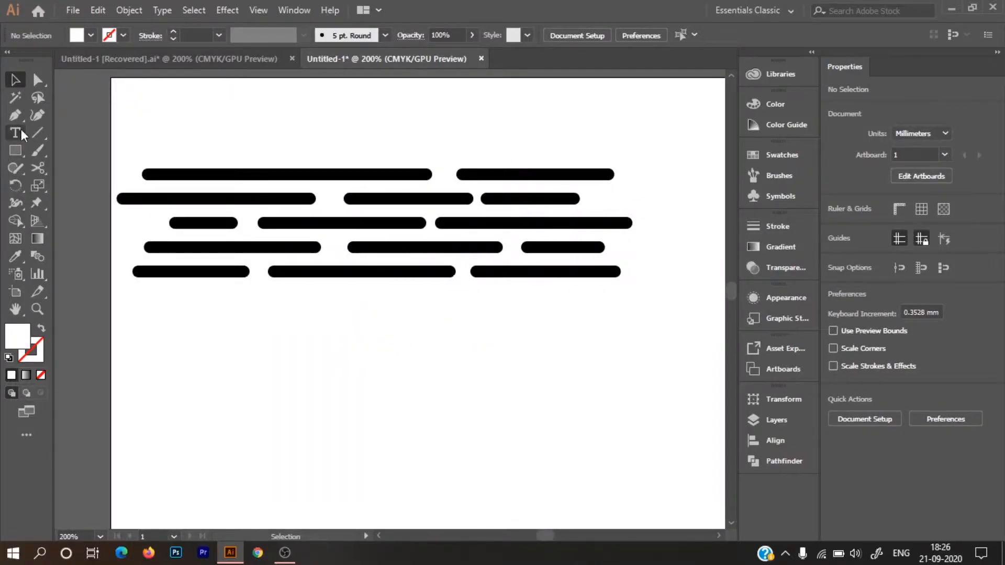
{"action": "left_click", "coordinate": [31, 117]}
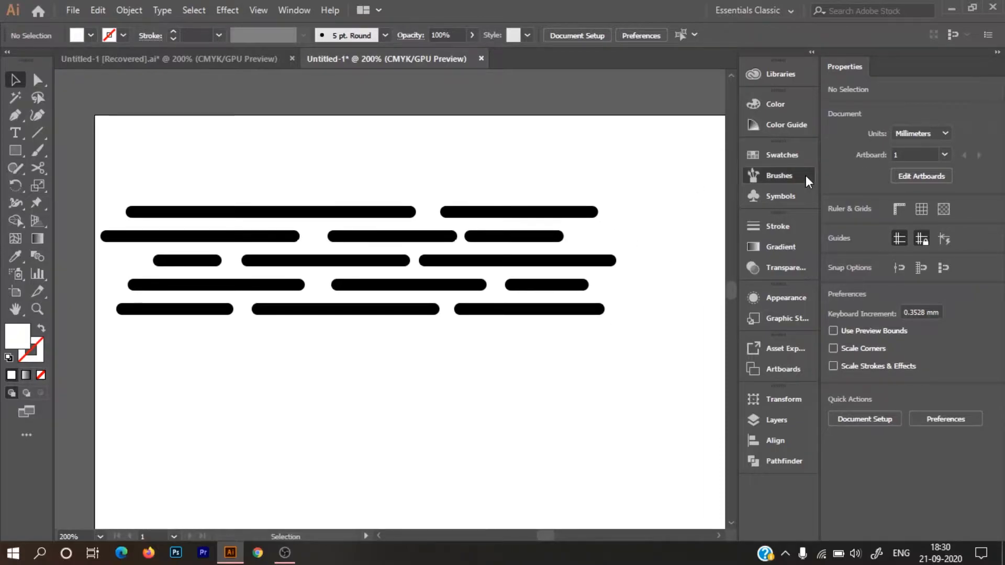
{"action": "left_click", "coordinate": [806, 175]}
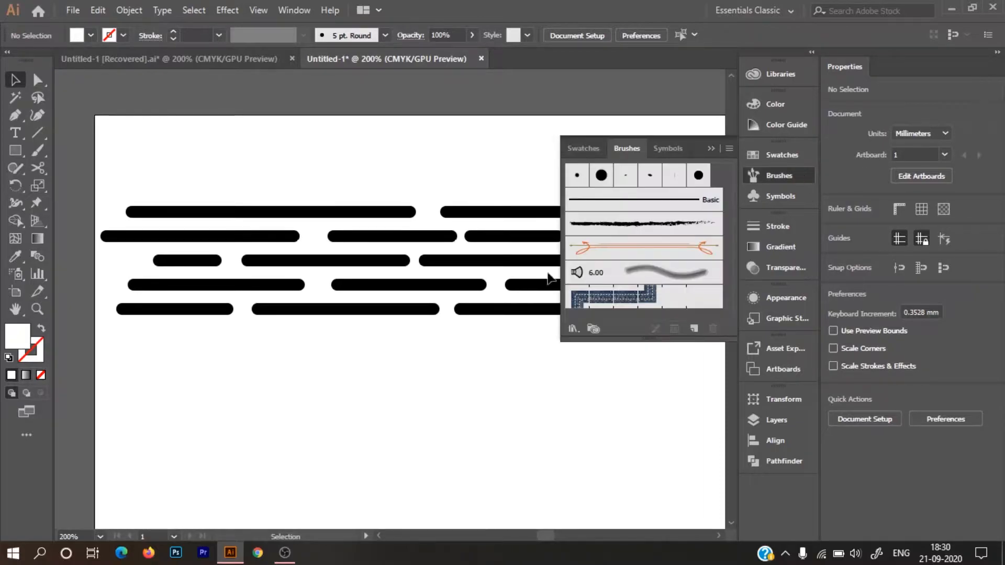
{"action": "scroll", "coordinate": [515, 299], "scroll_direction": "up", "scroll_amount": 3}
{"action": "left_click", "coordinate": [775, 169]}
{"action": "scroll", "coordinate": [558, 265], "scroll_direction": "down", "scroll_amount": 2}
Select the whole dash pattern, copy it horizontally to adjoin its right end, and repeat the copy once to extend past the artboard
{"action": "left_click_drag", "start_coordinate": [95, 173], "coordinate": [590, 325]}
{"action": "scroll", "coordinate": [548, 285], "scroll_direction": "down", "scroll_amount": 2}
{"action": "left_click_drag", "start_coordinate": [646, 348], "coordinate": [346, 296]}
{"action": "scroll", "coordinate": [356, 286], "scroll_direction": "down", "scroll_amount": 2}
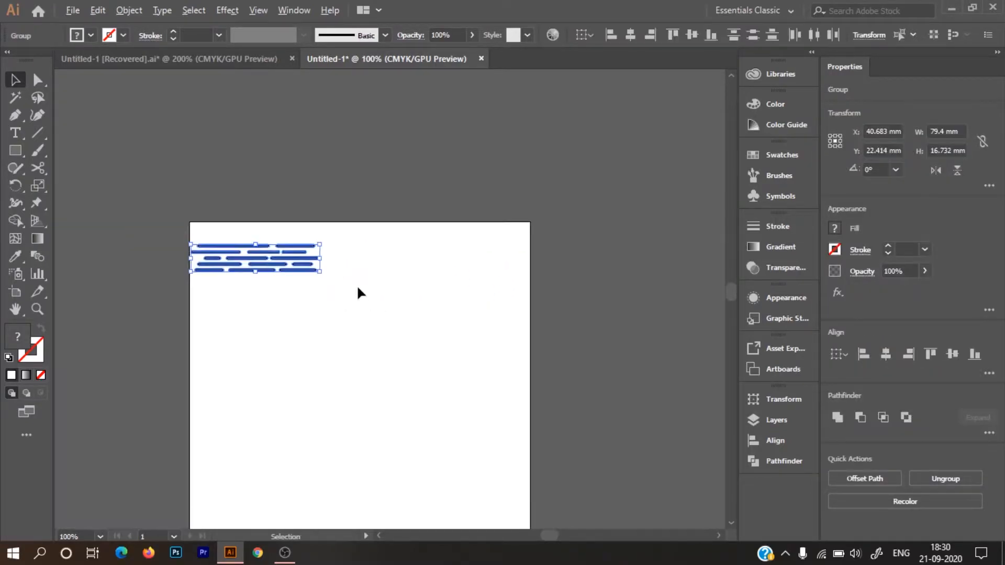
{"action": "scroll", "coordinate": [333, 276], "scroll_direction": "up", "scroll_amount": 2}
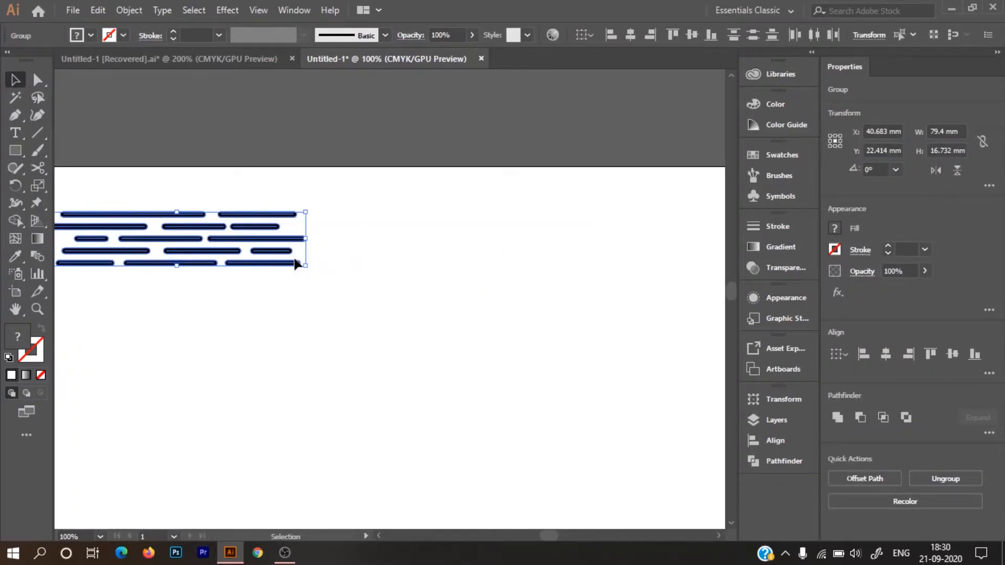
{"action": "left_click_drag", "start_coordinate": [233, 229], "coordinate": [486, 234]}
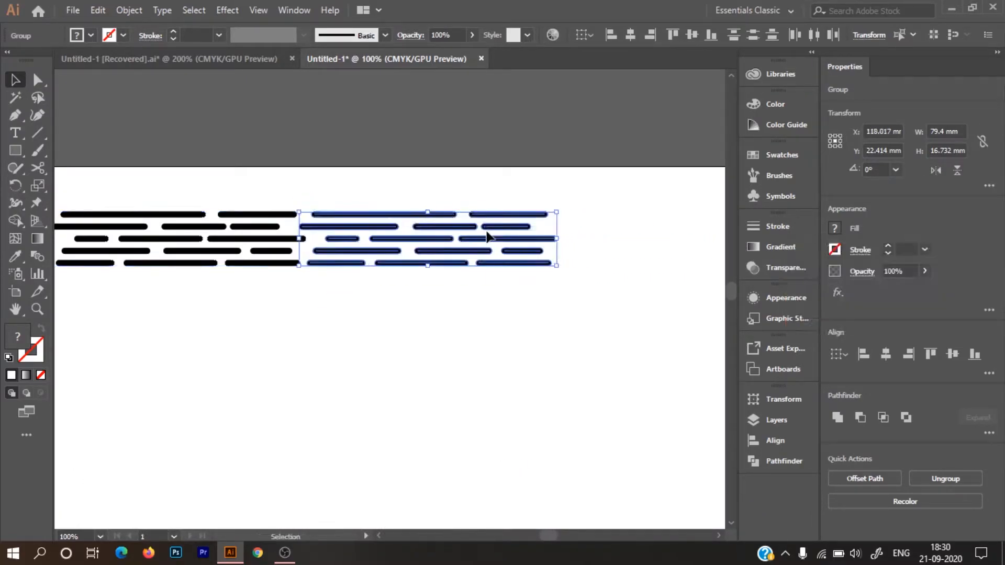
{"action": "key", "text": "ctrl+d"}
{"action": "scroll", "coordinate": [523, 390], "scroll_direction": "down", "scroll_amount": 2}
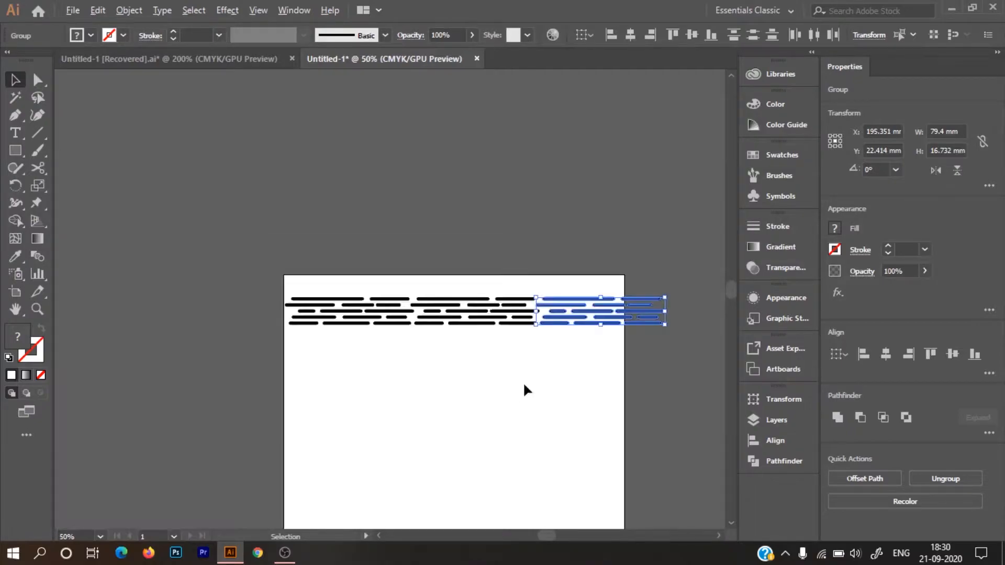
Scale all three pattern copies down together to slightly under half size, keeping them at the artboard's upper left
{"action": "left_click", "coordinate": [532, 387]}
{"action": "left_click_drag", "start_coordinate": [674, 368], "coordinate": [462, 333]}
{"action": "left_click", "coordinate": [471, 317]}
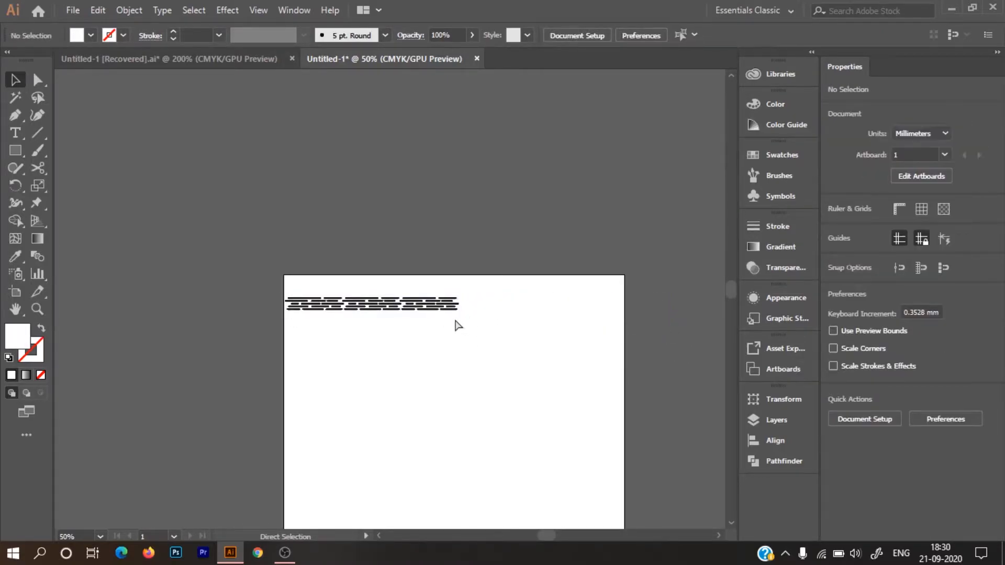
{"action": "scroll", "coordinate": [455, 322], "scroll_direction": "up", "scroll_amount": 3}
{"action": "left_click", "coordinate": [377, 272]}
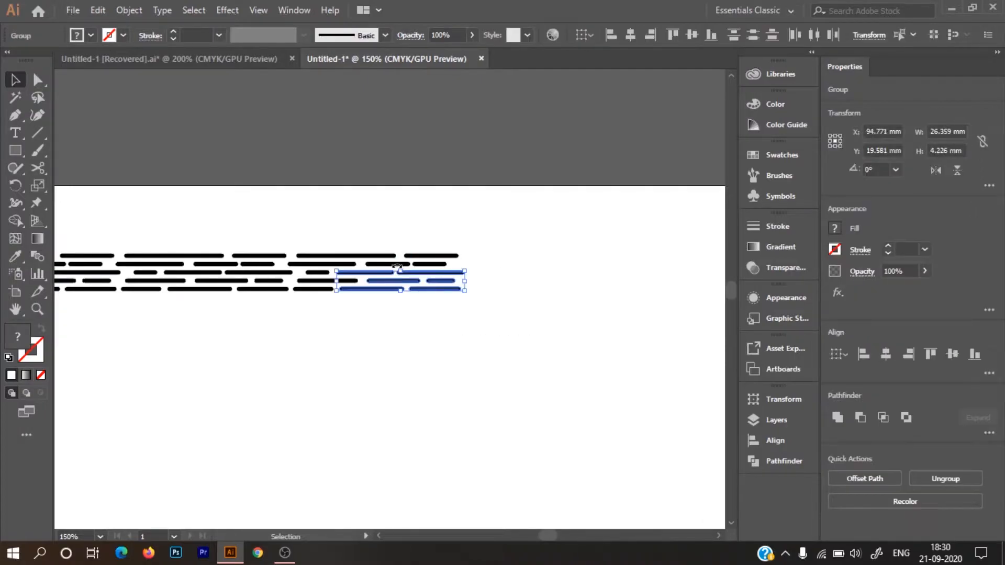
{"action": "left_click_drag", "start_coordinate": [343, 259], "coordinate": [306, 234]}
{"action": "key", "text": "ctrl+d"}
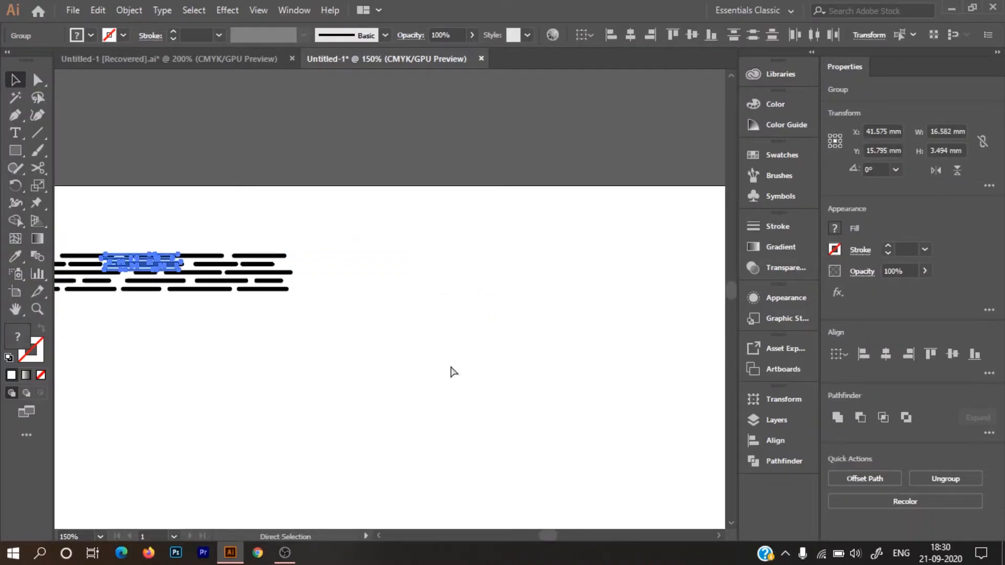
{"action": "key", "text": "ctrl+z"}
Draw a closed rectangle about 3.9 × 6.8 mm with the Pen tool over the dashes at the strip's right end, from top row to bottom row
{"action": "left_click", "coordinate": [327, 355]}
{"action": "left_click_drag", "start_coordinate": [306, 355], "coordinate": [484, 333]}
{"action": "scroll", "coordinate": [518, 349], "scroll_direction": "up", "scroll_amount": 2}
{"action": "left_click_drag", "start_coordinate": [581, 333], "coordinate": [422, 386]}
{"action": "left_click_drag", "start_coordinate": [477, 363], "coordinate": [463, 410]}
{"action": "scroll", "coordinate": [462, 411], "scroll_direction": "up", "scroll_amount": 2}
{"action": "left_click_drag", "start_coordinate": [532, 304], "coordinate": [519, 351]}
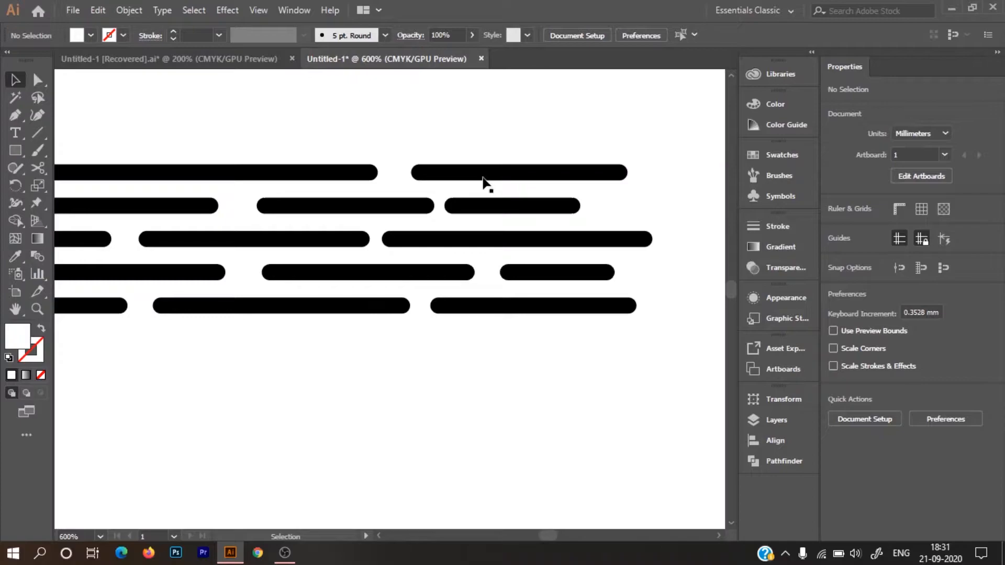
{"action": "key", "text": "p"}
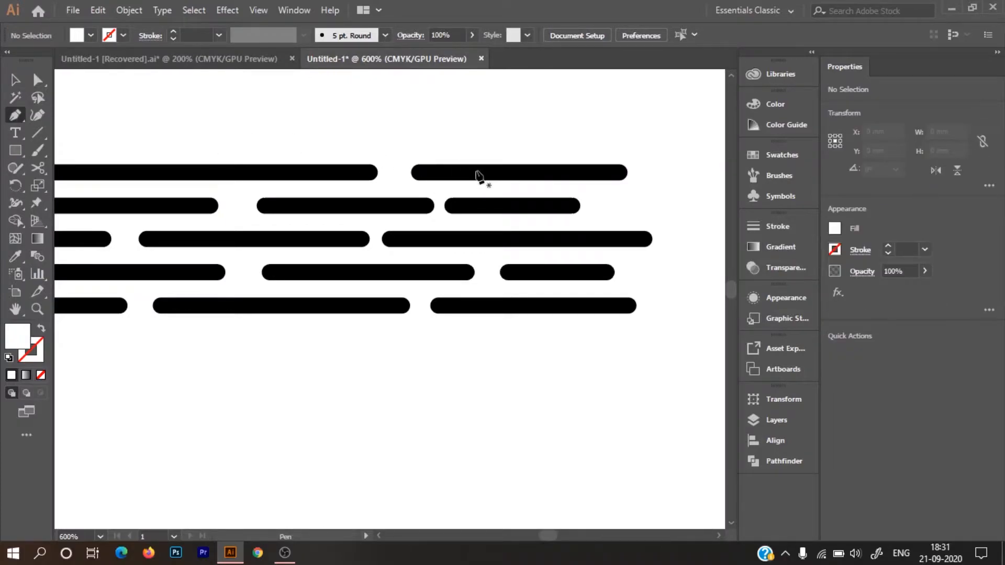
{"action": "left_click", "coordinate": [462, 172]}
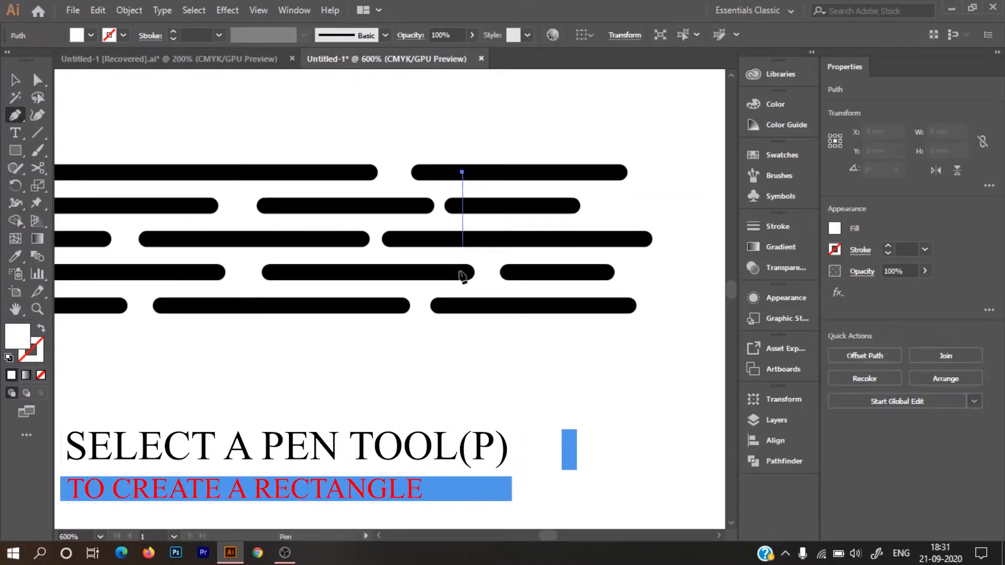
{"action": "left_click", "coordinate": [463, 304]}
{"action": "left_click", "coordinate": [538, 304]}
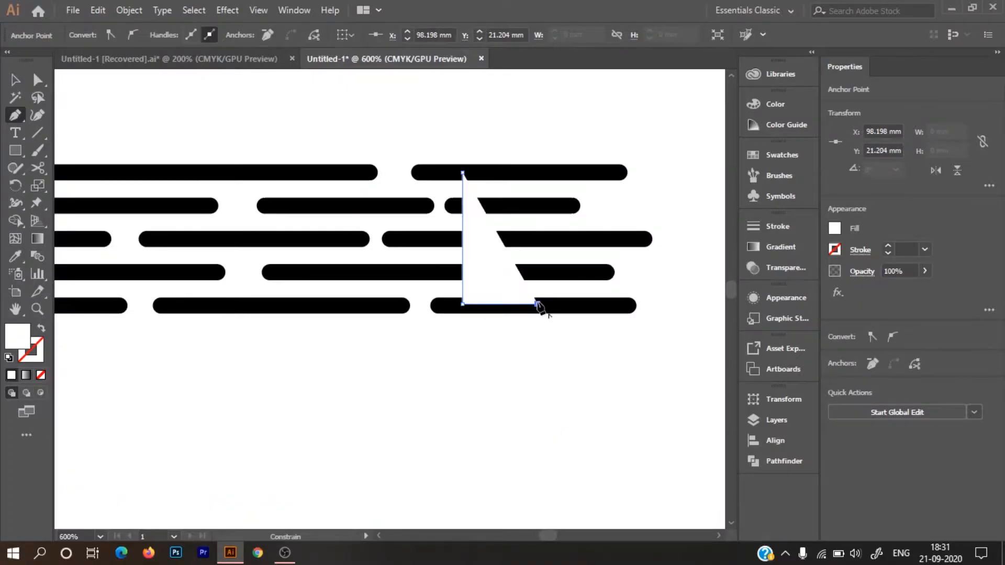
{"action": "left_click", "coordinate": [537, 173]}
{"action": "left_click", "coordinate": [463, 172]}
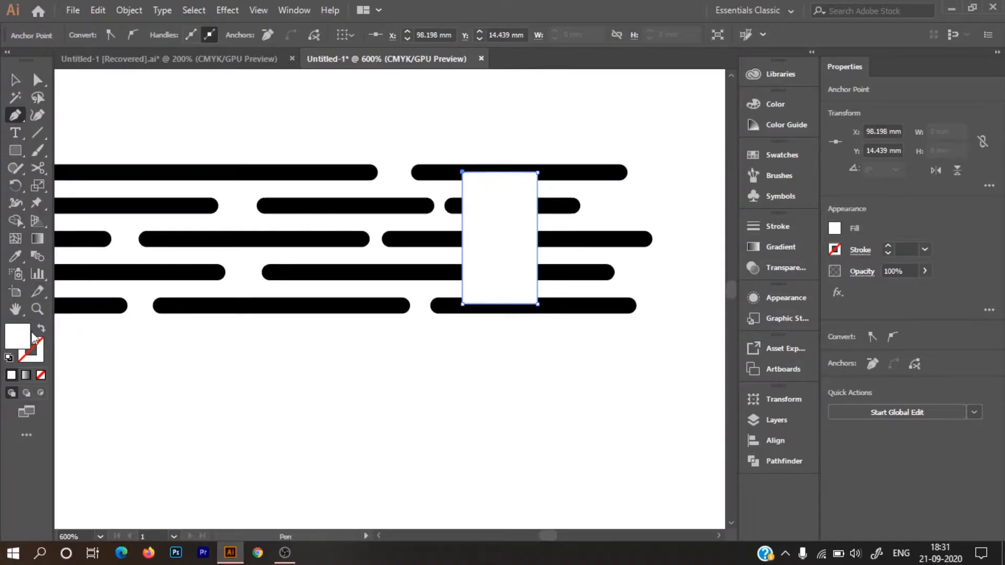
Fill the pen-drawn rectangle with black and deselect it
{"action": "left_click", "coordinate": [773, 104]}
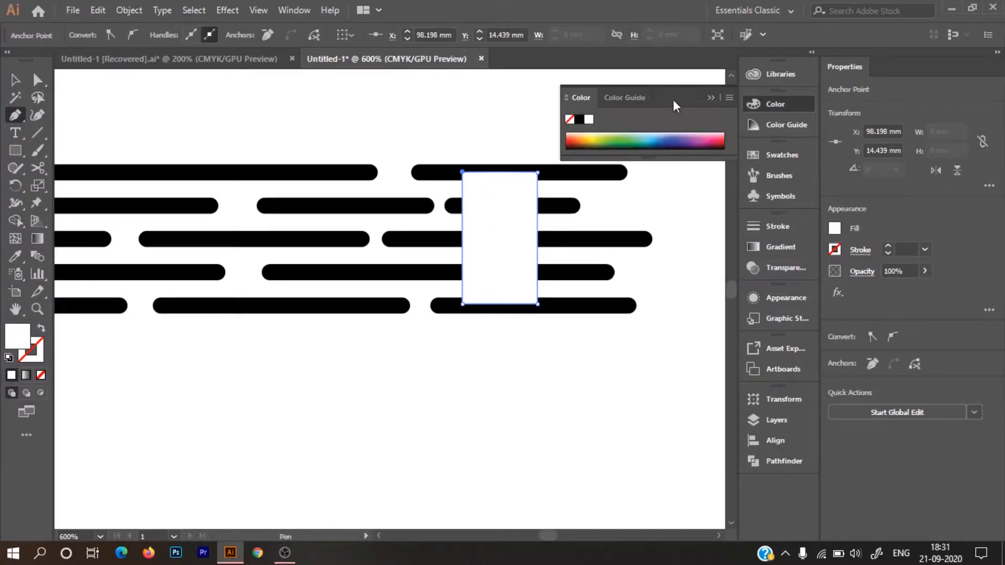
{"action": "left_click", "coordinate": [579, 120]}
{"action": "key", "text": "v"}
{"action": "left_click", "coordinate": [674, 267]}
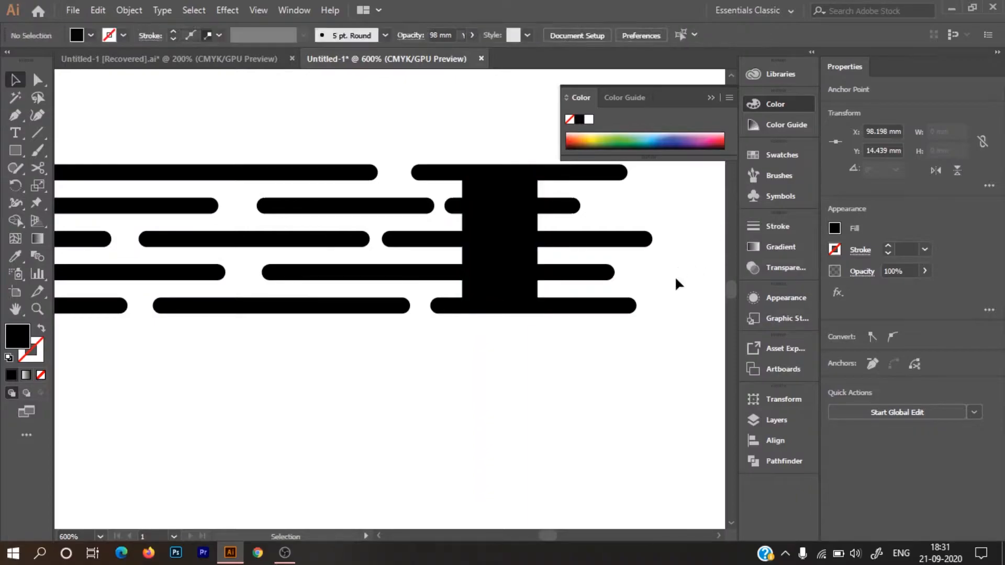
{"action": "left_click", "coordinate": [713, 99]}
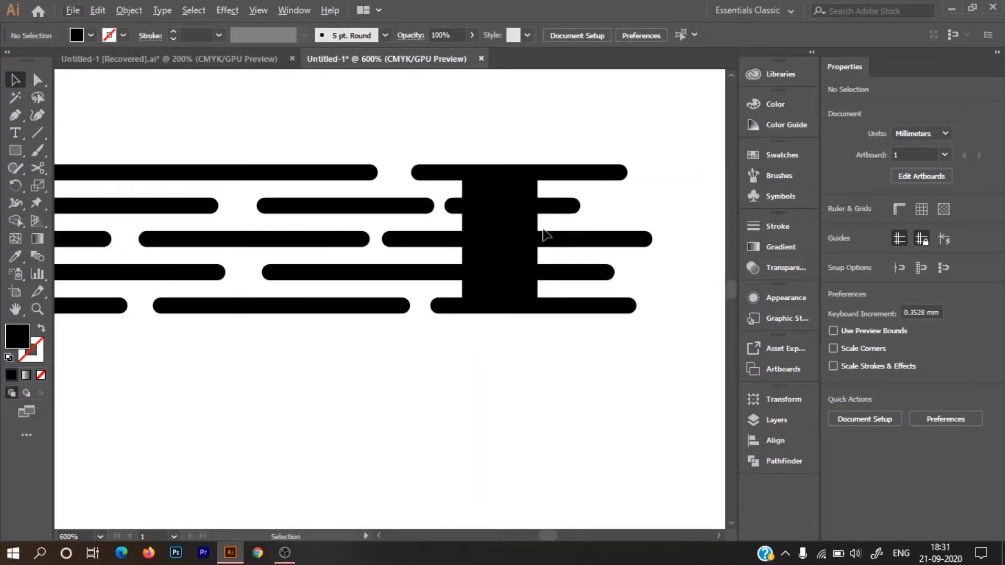
Merge the black rectangle with the dashes it crosses in the lower four rows using Shape Builder
{"action": "scroll", "coordinate": [545, 235], "scroll_direction": "up", "scroll_amount": 2}
{"action": "left_click", "coordinate": [421, 189]}
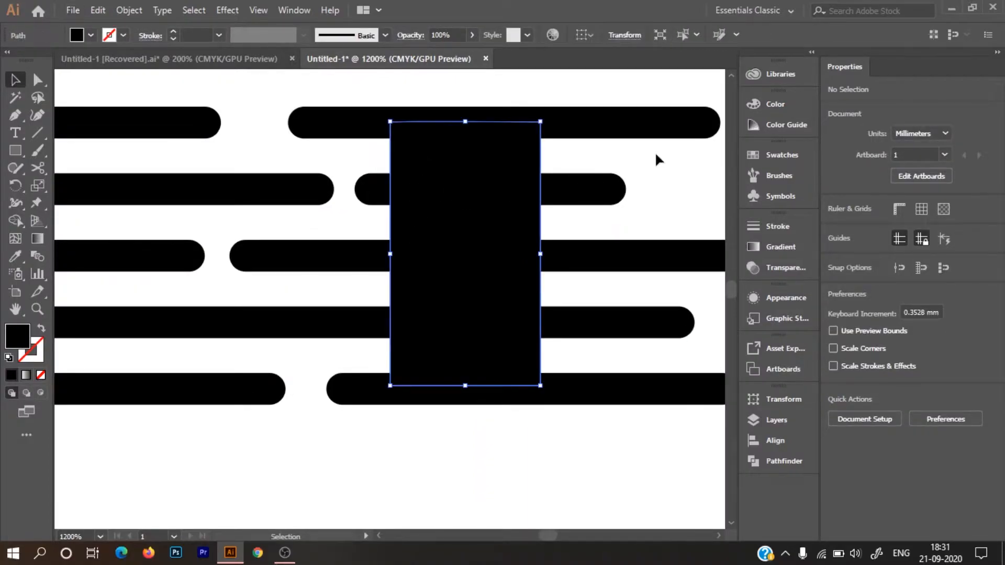
{"action": "left_click", "coordinate": [622, 135]}
{"action": "left_click", "coordinate": [471, 246], "text": "shift"}
{"action": "left_click", "coordinate": [471, 246]}
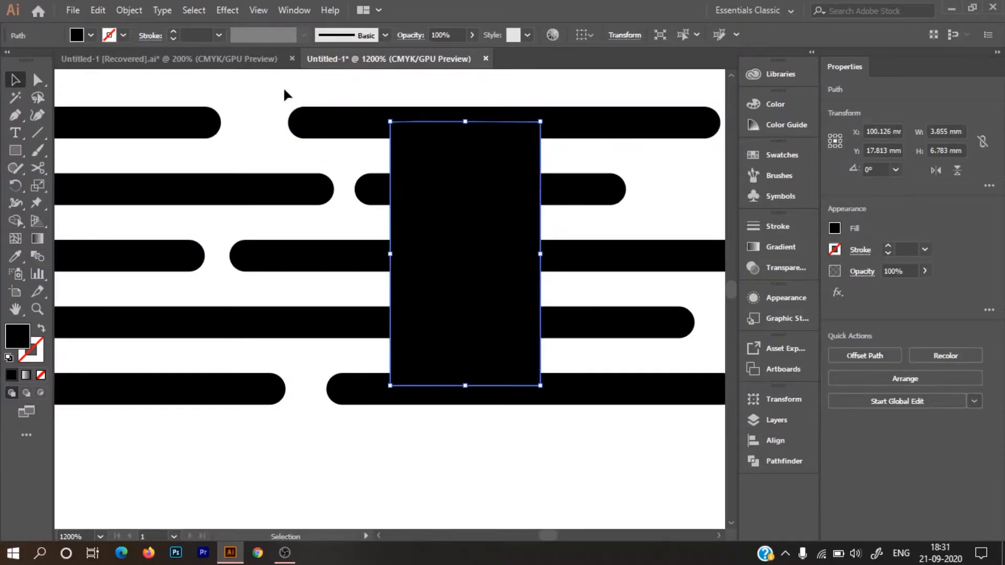
{"action": "left_click_drag", "start_coordinate": [283, 95], "coordinate": [623, 432]}
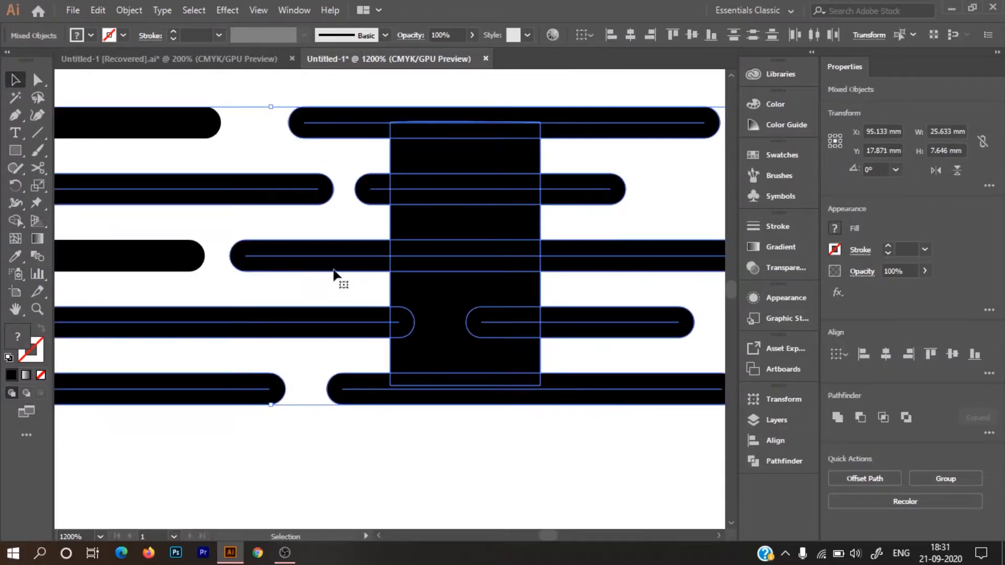
{"action": "left_click_drag", "start_coordinate": [651, 478], "coordinate": [496, 305]}
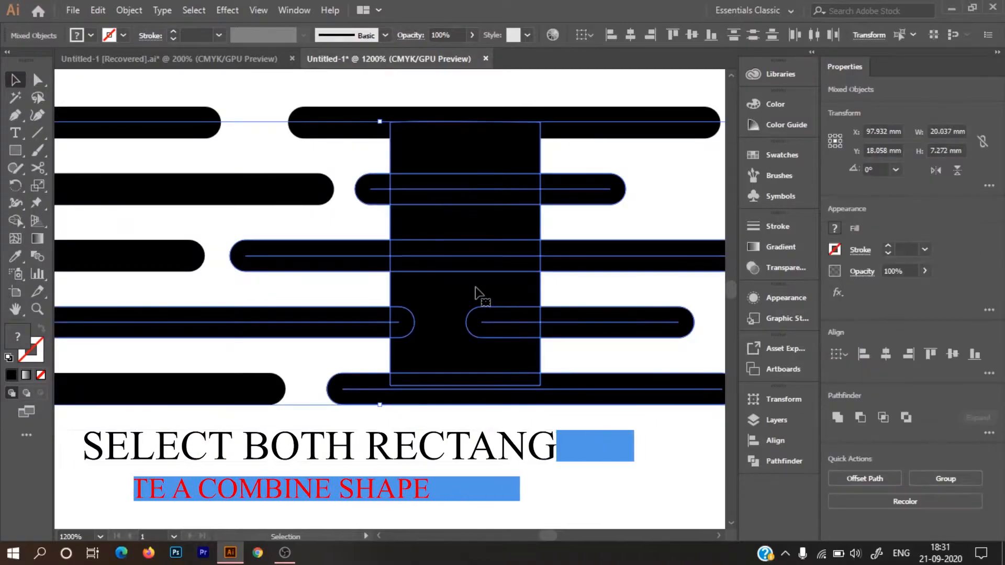
{"action": "left_click", "coordinate": [15, 221]}
{"action": "mouse_move", "coordinate": [460, 399]}
{"action": "left_mouse_down"}
{"action": "mouse_move", "coordinate": [444, 316]}
{"action": "mouse_move", "coordinate": [415, 294]}
{"action": "mouse_move", "coordinate": [403, 318]}
{"action": "mouse_move", "coordinate": [544, 322]}
{"action": "mouse_move", "coordinate": [398, 316]}
{"action": "mouse_move", "coordinate": [409, 323]}
{"action": "mouse_move", "coordinate": [421, 261]}
{"action": "mouse_move", "coordinate": [364, 256]}
{"action": "mouse_move", "coordinate": [579, 254]}
{"action": "mouse_move", "coordinate": [488, 255]}
{"action": "mouse_move", "coordinate": [479, 204]}
{"action": "mouse_move", "coordinate": [559, 186]}
{"action": "mouse_move", "coordinate": [394, 196]}
{"action": "mouse_move", "coordinate": [382, 185]}
{"action": "mouse_move", "coordinate": [425, 185]}
{"action": "mouse_move", "coordinate": [436, 137]}
{"action": "left_mouse_up"}
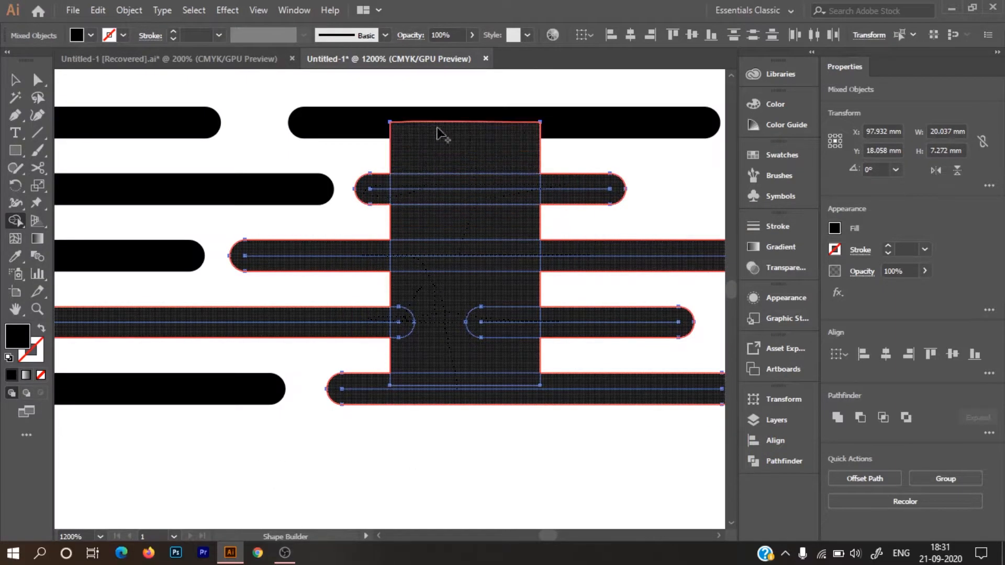
{"action": "left_click_drag", "start_coordinate": [487, 112], "coordinate": [492, 125]}
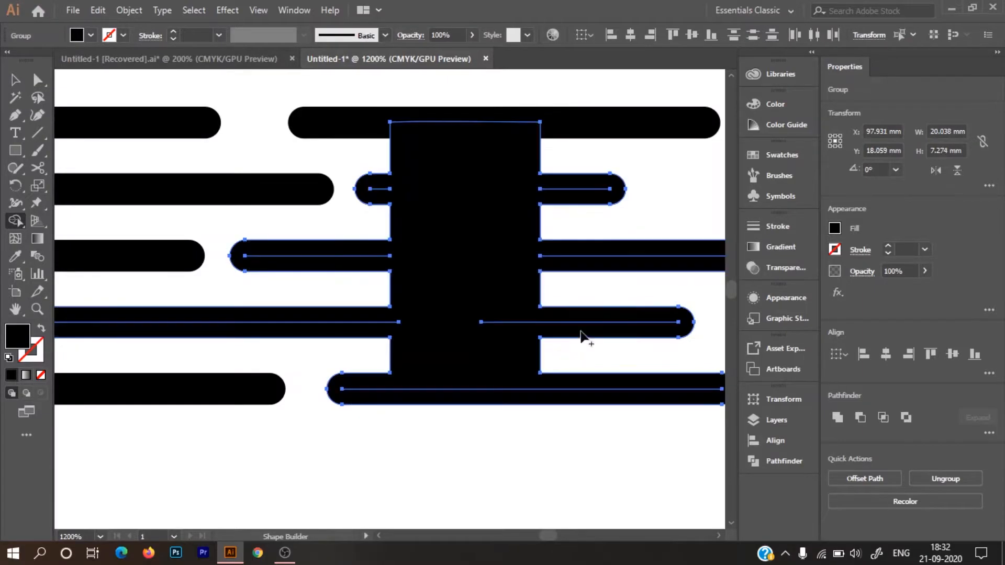
Merge the last dash of the top row into the combined black block with Shape Builder
{"action": "key", "text": "v"}
{"action": "left_click_drag", "start_coordinate": [611, 452], "coordinate": [417, 86]}
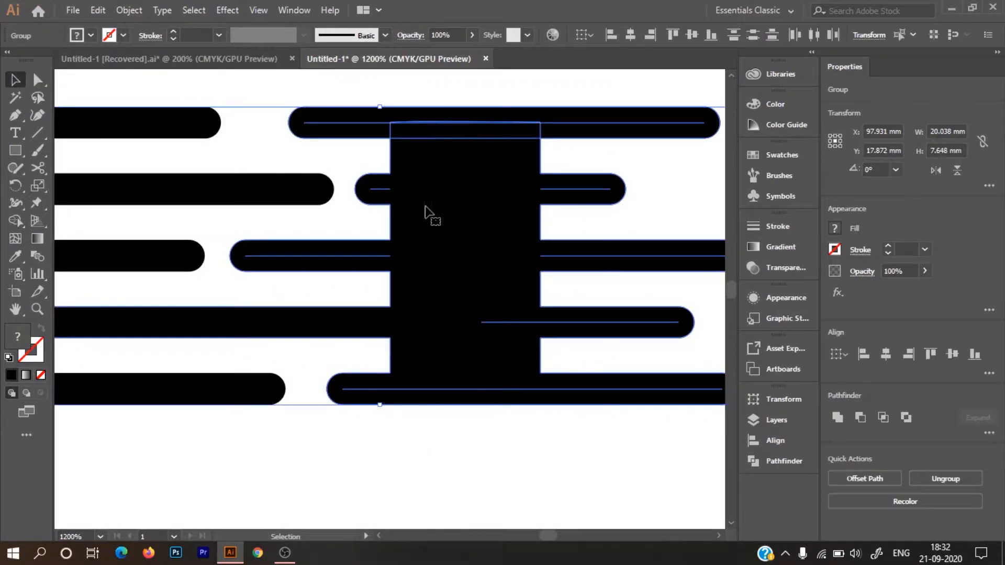
{"action": "key", "text": "shift+m"}
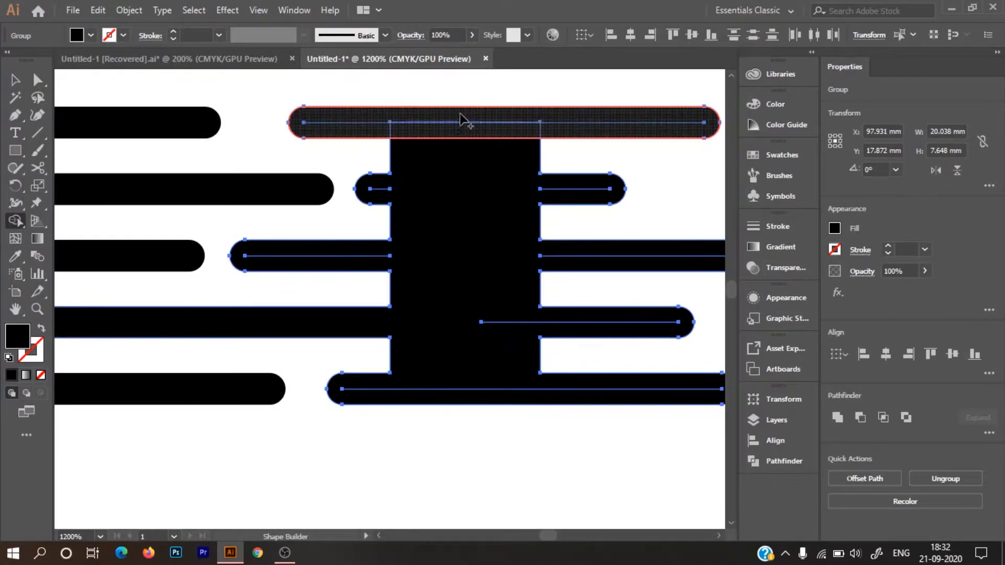
{"action": "scroll", "coordinate": [486, 183], "scroll_direction": "down", "scroll_amount": 1}
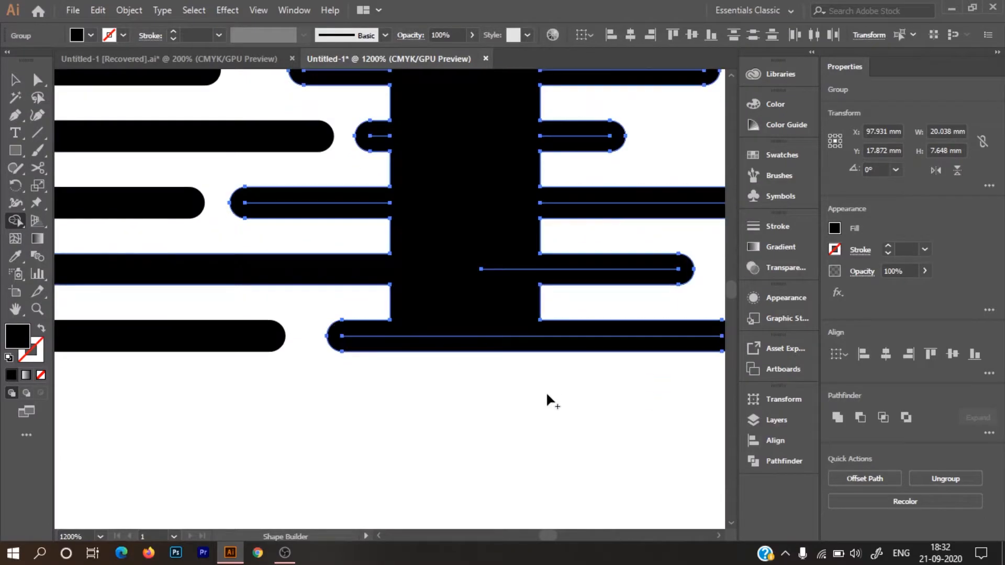
{"action": "key", "text": "v"}
{"action": "left_click", "coordinate": [546, 391]}
Draw a rectangle about 6.6 × 8.5 mm over the dash ends protruding to the right of the black block
{"action": "scroll", "coordinate": [516, 266], "scroll_direction": "down", "scroll_amount": 1}
{"action": "scroll", "coordinate": [463, 266], "scroll_direction": "up", "scroll_amount": 2}
{"action": "left_click_drag", "start_coordinate": [516, 265], "coordinate": [459, 277]}
{"action": "scroll", "coordinate": [464, 273], "scroll_direction": "down", "scroll_amount": 1}
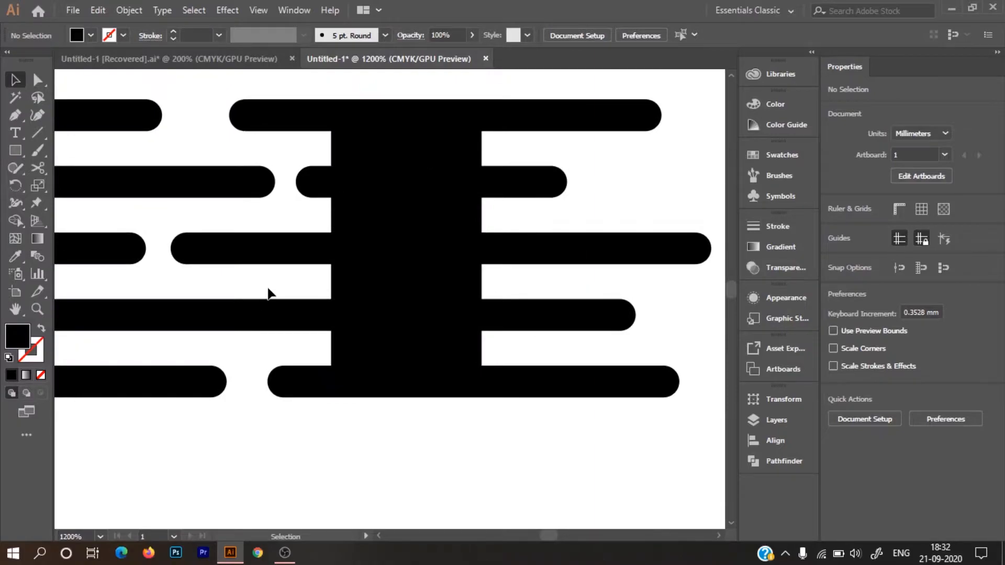
{"action": "left_click_drag", "start_coordinate": [390, 183], "coordinate": [302, 180]}
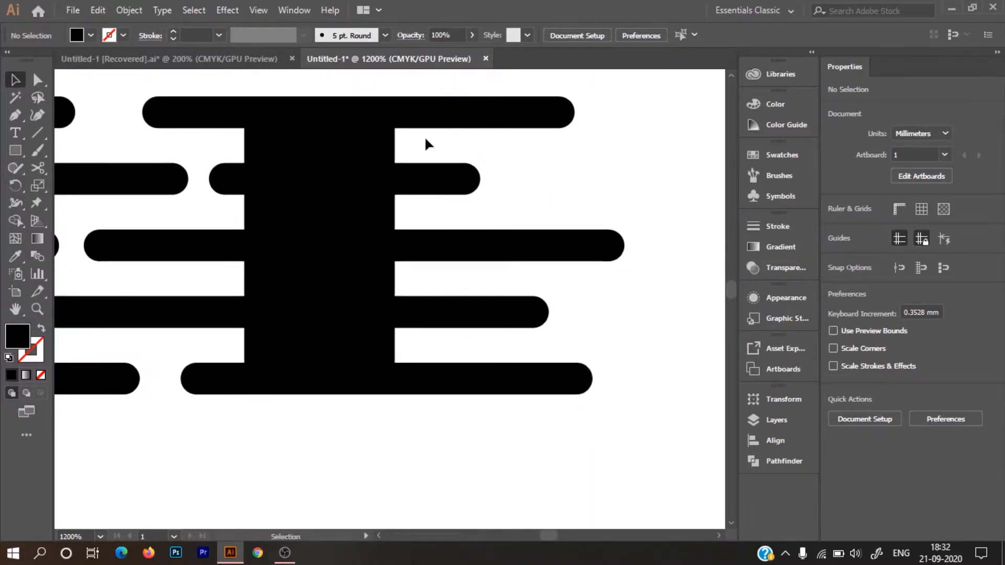
{"action": "left_click", "coordinate": [16, 152]}
{"action": "left_click_drag", "start_coordinate": [384, 79], "coordinate": [641, 410]}
Cut away the block's dash ends overlapped by the new rectangle using Shape Builder's erase mode
{"action": "key", "text": "v"}
{"action": "left_click_drag", "start_coordinate": [464, 461], "coordinate": [300, 203]}
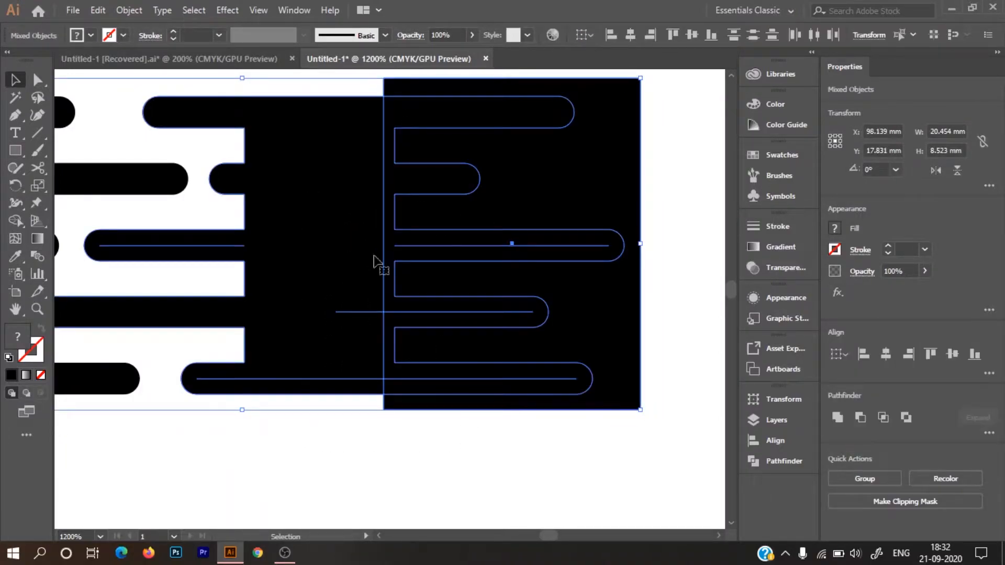
{"action": "left_click", "coordinate": [464, 460]}
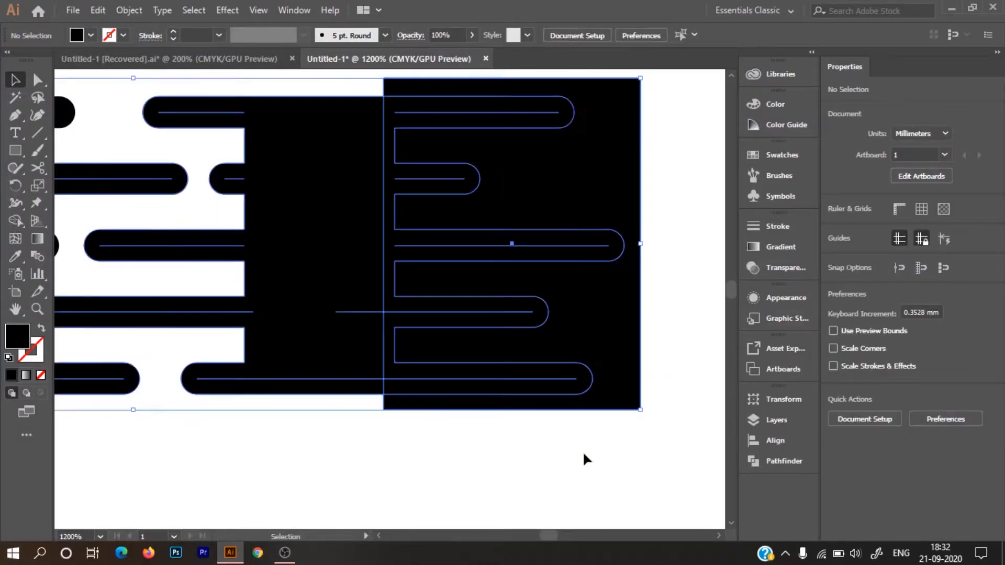
{"action": "left_click_drag", "start_coordinate": [584, 456], "coordinate": [401, 323]}
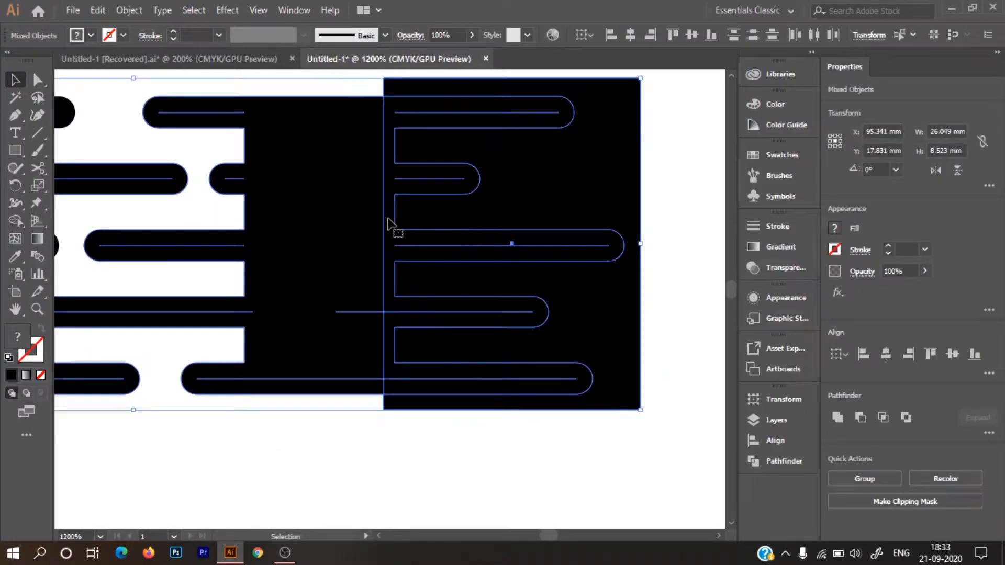
{"action": "left_click", "coordinate": [15, 222]}
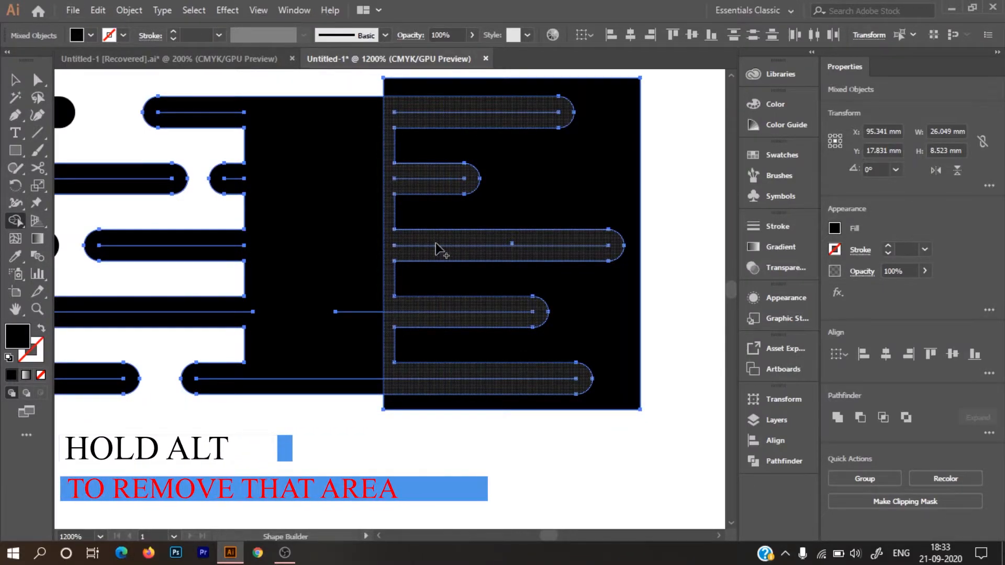
{"action": "left_click_drag", "start_coordinate": [397, 372], "coordinate": [387, 280]}
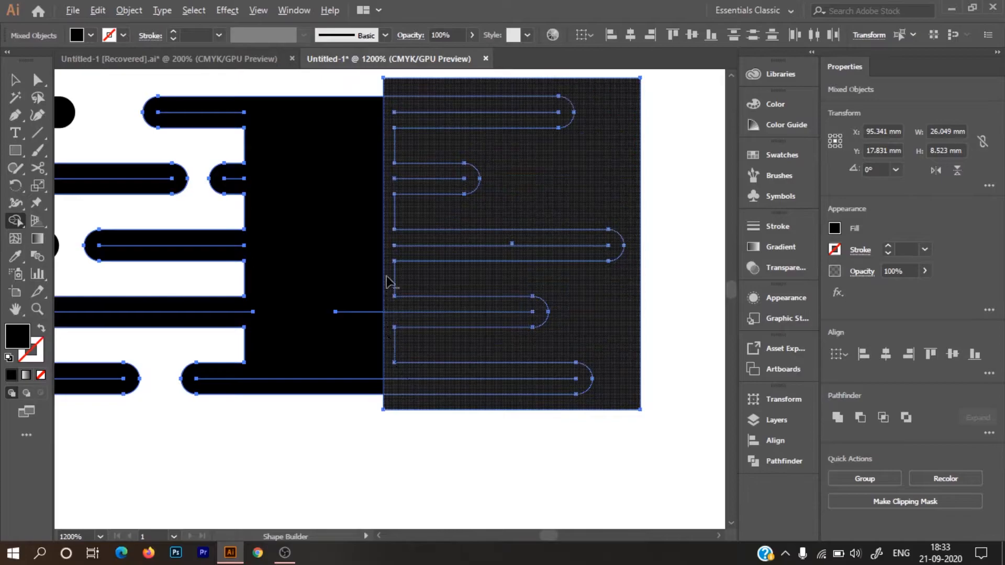
{"action": "left_click_drag", "start_coordinate": [413, 109], "coordinate": [413, 108]}
{"action": "key", "text": "ctrl+z"}
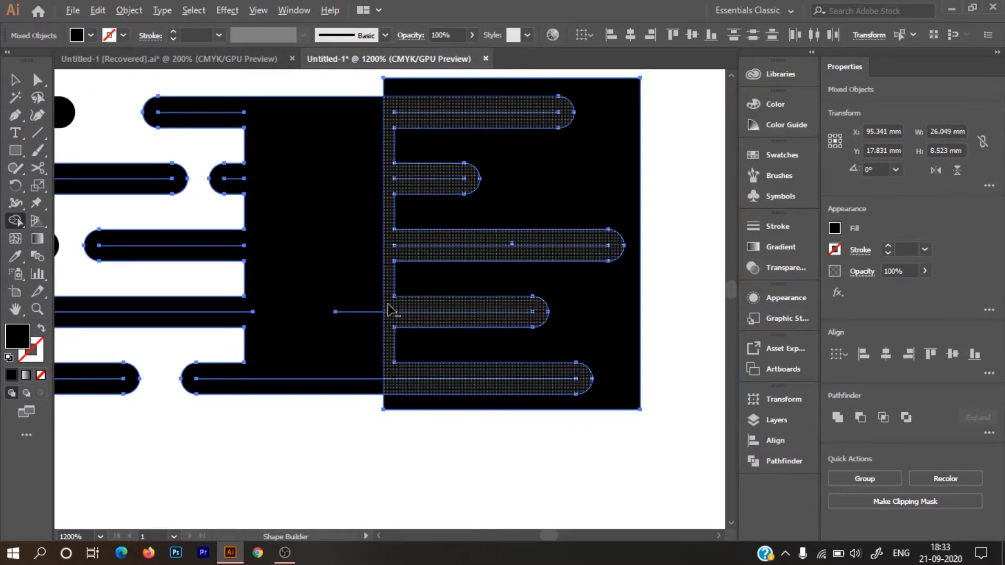
{"action": "mouse_move", "coordinate": [401, 121]}
{"action": "left_mouse_down"}
{"action": "mouse_move", "coordinate": [420, 115]}
{"action": "mouse_move", "coordinate": [487, 386]}
{"action": "left_mouse_up"}
{"action": "key", "text": "v"}
{"action": "left_click", "coordinate": [586, 513]}
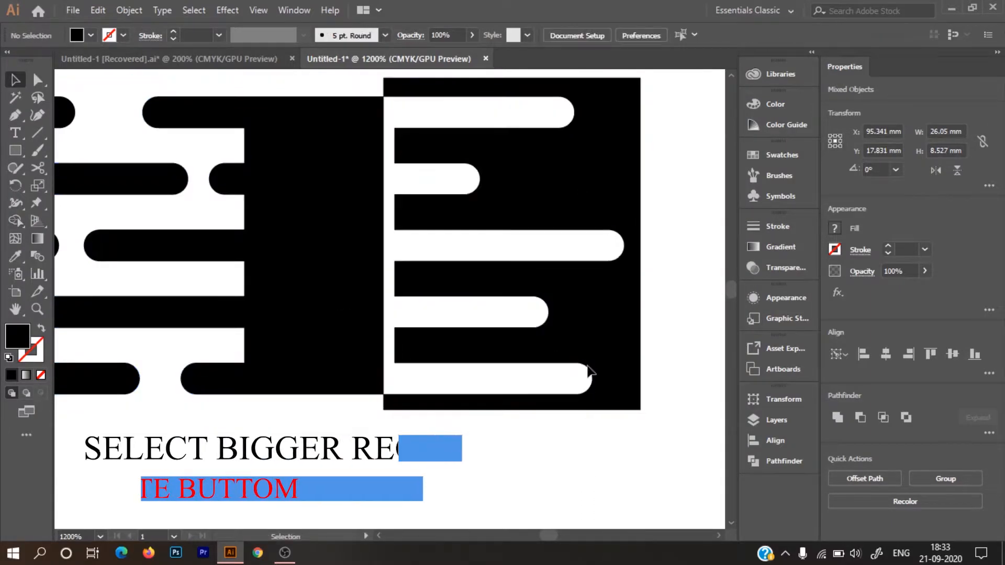
Delete the leftover larger rectangle beside the black block
{"action": "left_click", "coordinate": [620, 189]}
{"action": "scroll", "coordinate": [480, 316], "scroll_direction": "up", "scroll_amount": 1}
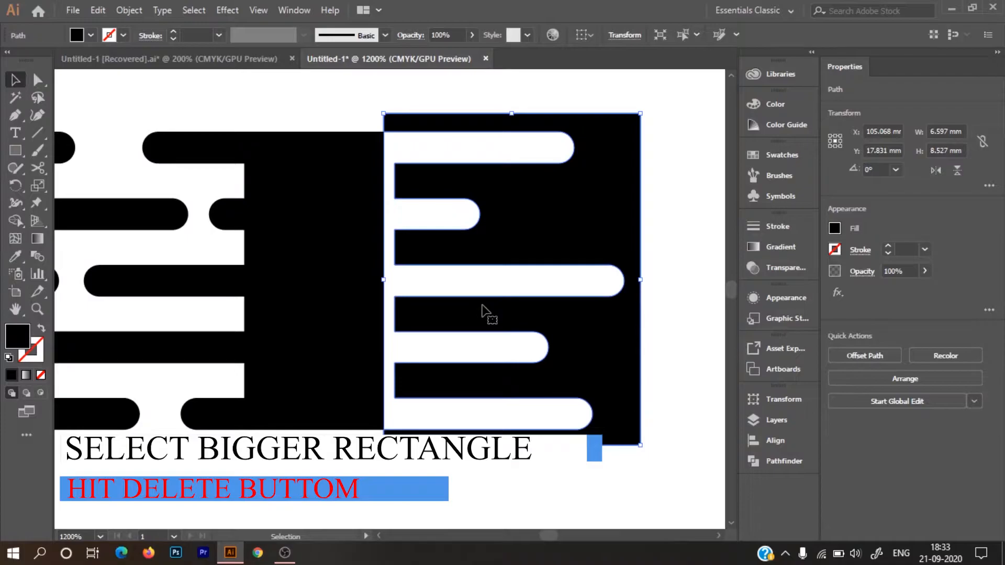
{"action": "key", "text": "Delete"}
Nudge the short dash in the second row about 1 mm to the right to even out the gaps around it
{"action": "left_click_drag", "start_coordinate": [312, 289], "coordinate": [523, 290]}
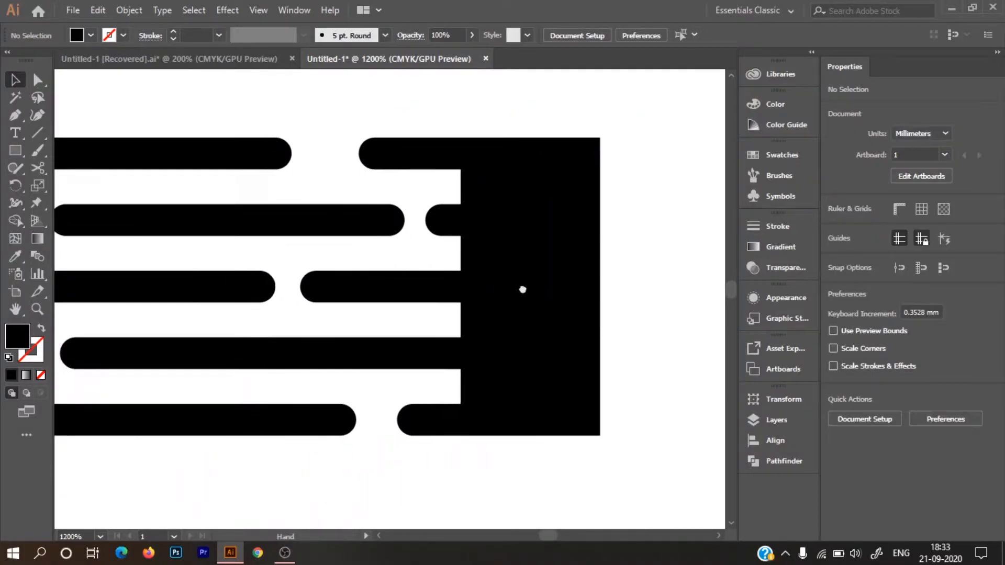
{"action": "scroll", "coordinate": [521, 284], "scroll_direction": "down", "scroll_amount": 1}
{"action": "left_click_drag", "start_coordinate": [299, 276], "coordinate": [597, 248]}
{"action": "left_click_drag", "start_coordinate": [234, 250], "coordinate": [498, 275]}
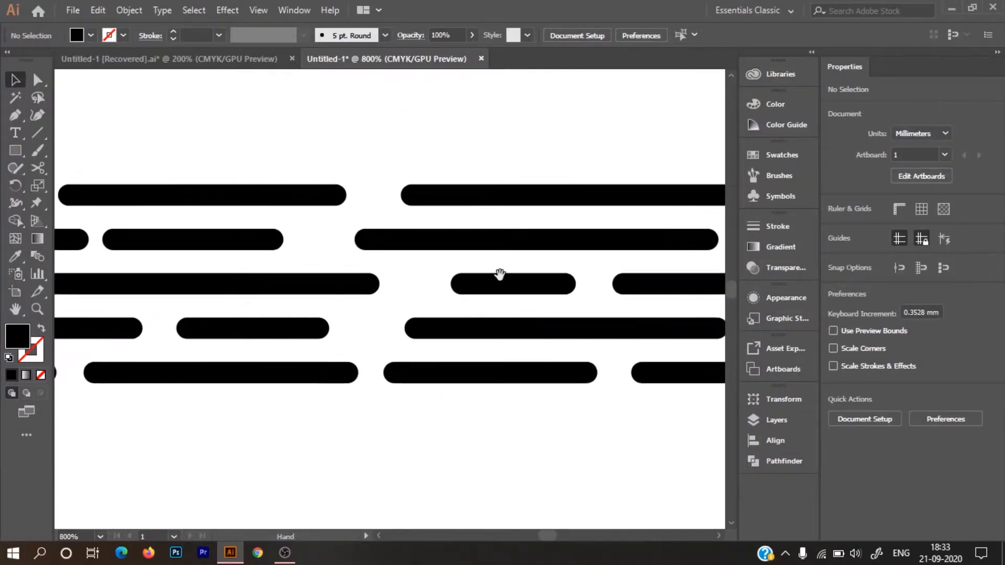
{"action": "left_click_drag", "start_coordinate": [273, 267], "coordinate": [428, 279]}
{"action": "left_click", "coordinate": [368, 255]}
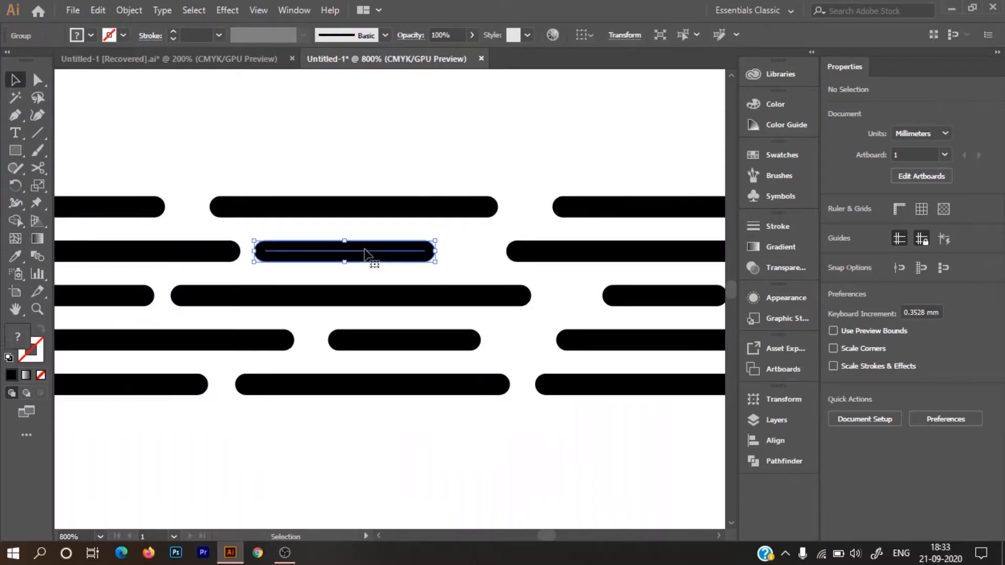
{"action": "key", "text": "Right"}
{"action": "key", "text": "Right"}
{"action": "key", "text": "Right"}
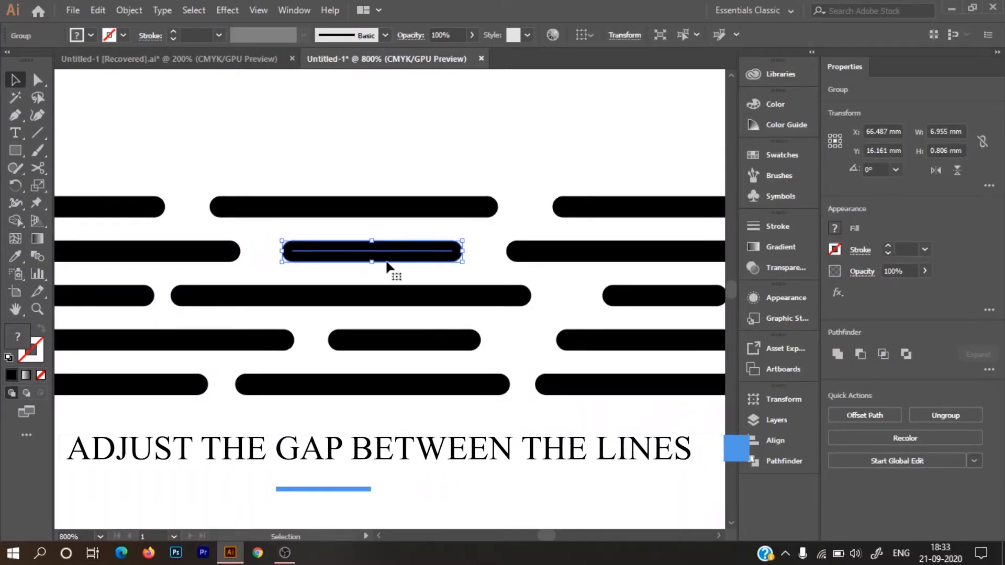
{"action": "left_click", "coordinate": [379, 492]}
Nudge the short dash in the third row to the left to narrow the gap before it
{"action": "key", "text": "space"}
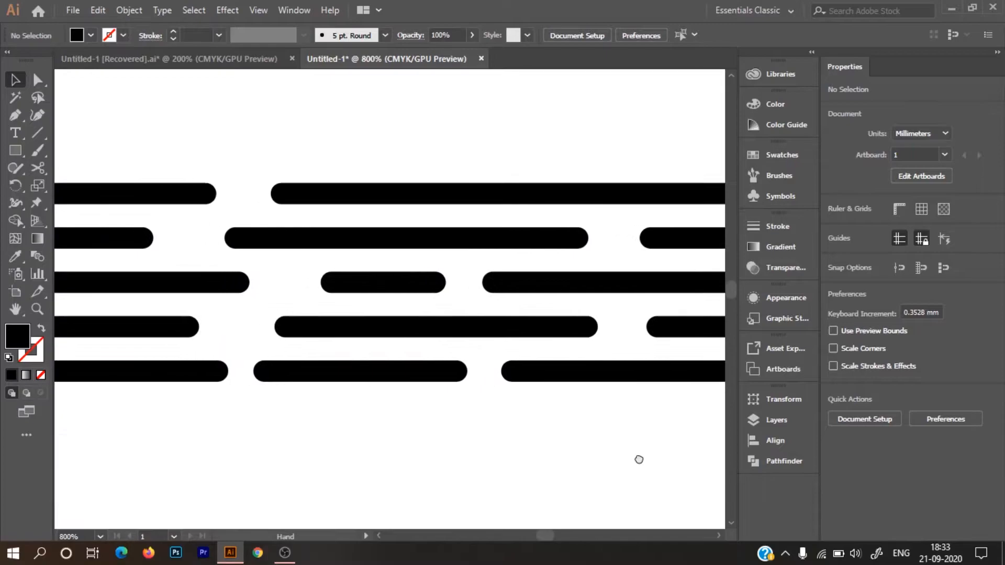
{"action": "left_click", "coordinate": [589, 269]}
{"action": "key", "text": "Left"}
{"action": "key", "text": "Left"}
{"action": "key", "text": "Left"}
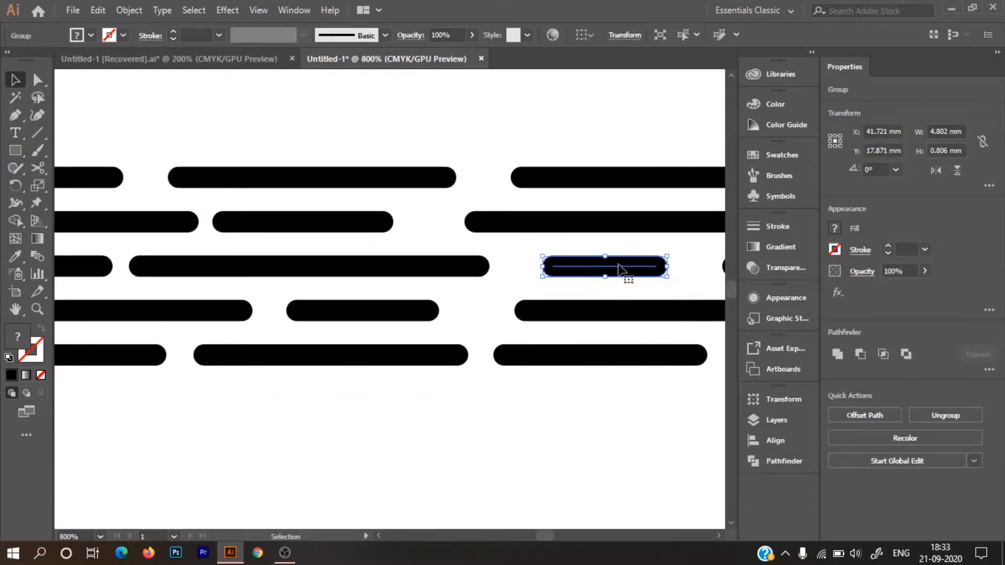
Nudge the short third-row dash right and the long second-row dash left to even out the gaps
{"action": "key", "text": "Right"}
{"action": "key", "text": "Right"}
{"action": "left_click", "coordinate": [621, 231]}
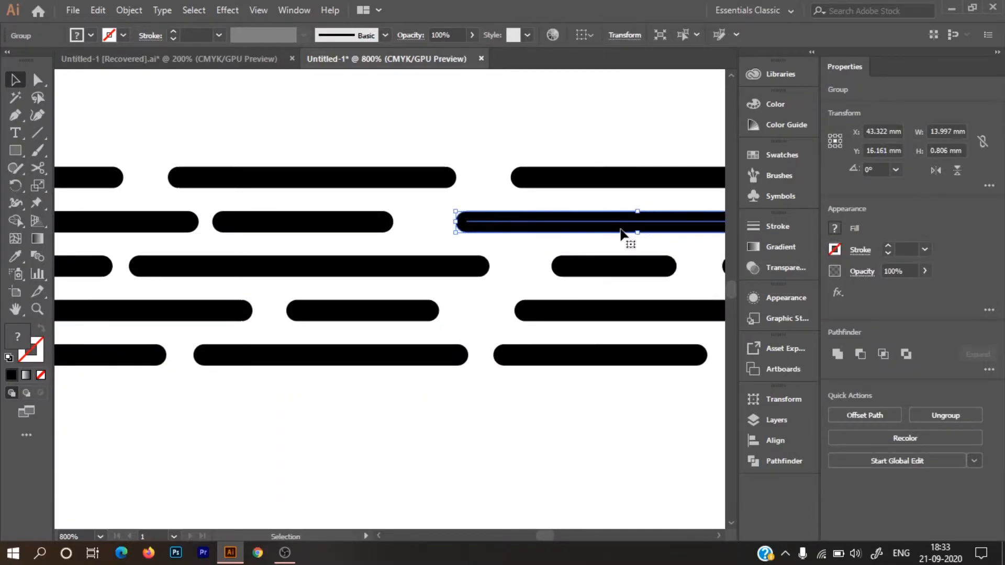
Draw a closed black rectangle with the Pen tool across the strip's left-end dashes, from the top row's midline to the bottom row's
{"action": "key", "text": "space"}
{"action": "left_click_drag", "start_coordinate": [60, 247], "coordinate": [667, 261]}
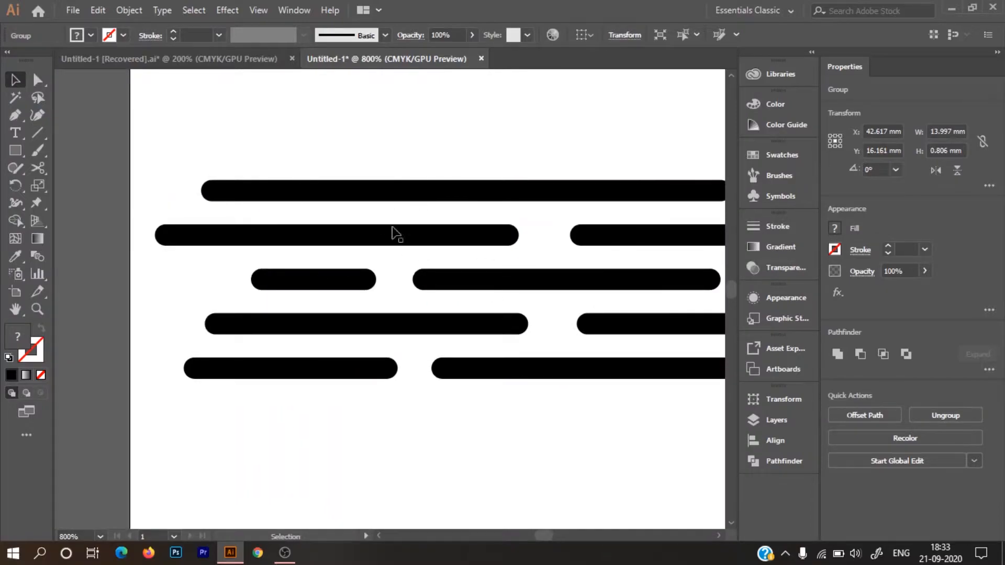
{"action": "key", "text": "p"}
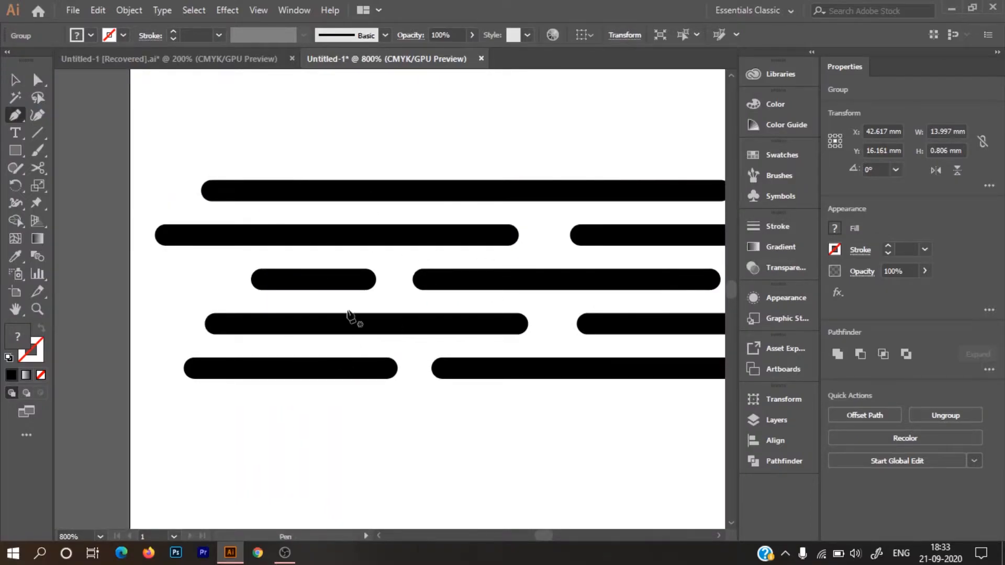
{"action": "left_click", "coordinate": [345, 191]}
{"action": "left_click", "coordinate": [345, 368]}
{"action": "left_click", "coordinate": [490, 367]}
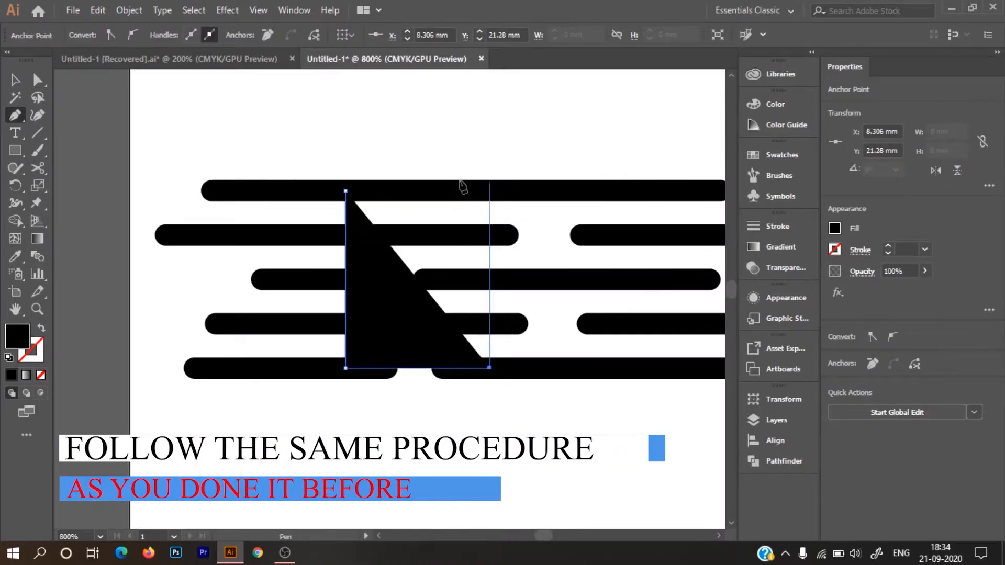
{"action": "left_click", "coordinate": [489, 191], "text": "shift"}
{"action": "left_click", "coordinate": [345, 191]}
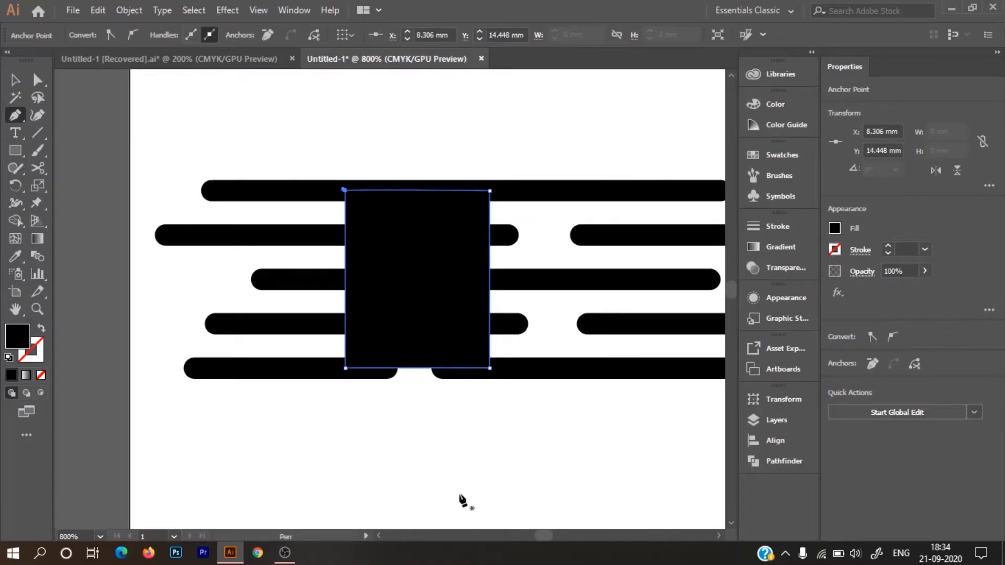
Merge the new rectangle with all the dashes it overlaps into one shape using Shape Builder
{"action": "key", "text": "v"}
{"action": "left_click_drag", "start_coordinate": [524, 443], "coordinate": [278, 142]}
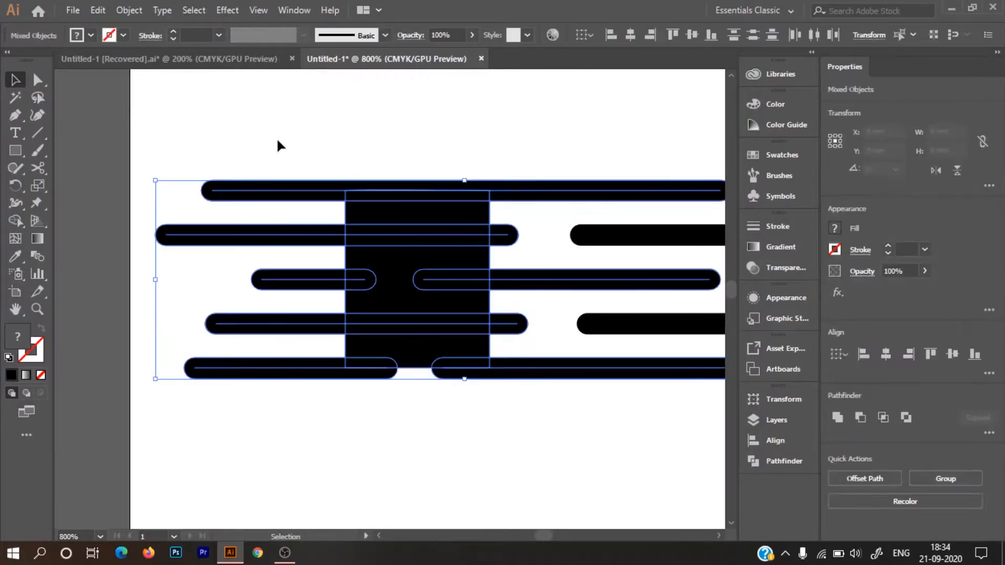
{"action": "left_click", "coordinate": [8, 224]}
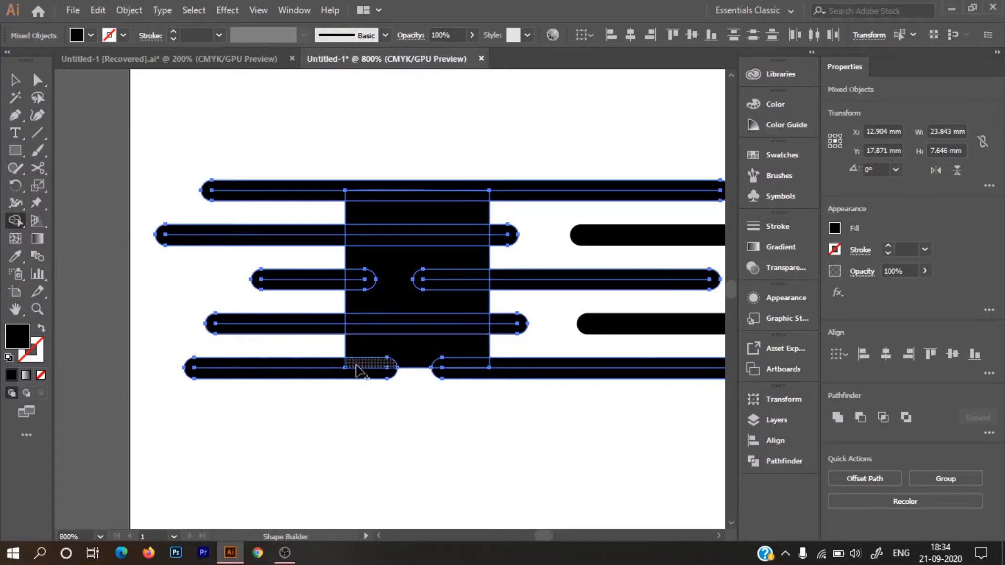
{"action": "mouse_move", "coordinate": [365, 372]}
{"action": "left_mouse_down"}
{"action": "mouse_move", "coordinate": [372, 322]}
{"action": "mouse_move", "coordinate": [359, 272]}
{"action": "mouse_move", "coordinate": [403, 190]}
{"action": "left_mouse_up"}
{"action": "mouse_move", "coordinate": [361, 235]}
{"action": "left_mouse_down"}
{"action": "mouse_move", "coordinate": [343, 239]}
{"action": "mouse_move", "coordinate": [518, 240]}
{"action": "left_mouse_up"}
{"action": "mouse_move", "coordinate": [421, 269]}
{"action": "left_mouse_down"}
{"action": "mouse_move", "coordinate": [521, 278]}
{"action": "mouse_move", "coordinate": [461, 313]}
{"action": "mouse_move", "coordinate": [495, 325]}
{"action": "mouse_move", "coordinate": [467, 364]}
{"action": "mouse_move", "coordinate": [502, 372]}
{"action": "mouse_move", "coordinate": [449, 363]}
{"action": "mouse_move", "coordinate": [381, 319]}
{"action": "mouse_move", "coordinate": [337, 327]}
{"action": "left_mouse_up"}
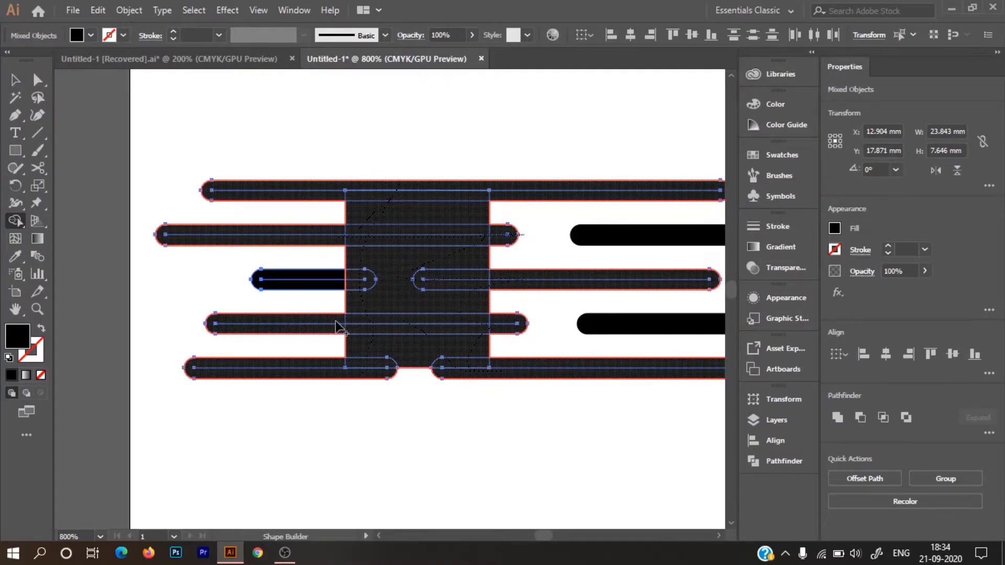
{"action": "left_click_drag", "start_coordinate": [349, 279], "coordinate": [328, 285]}
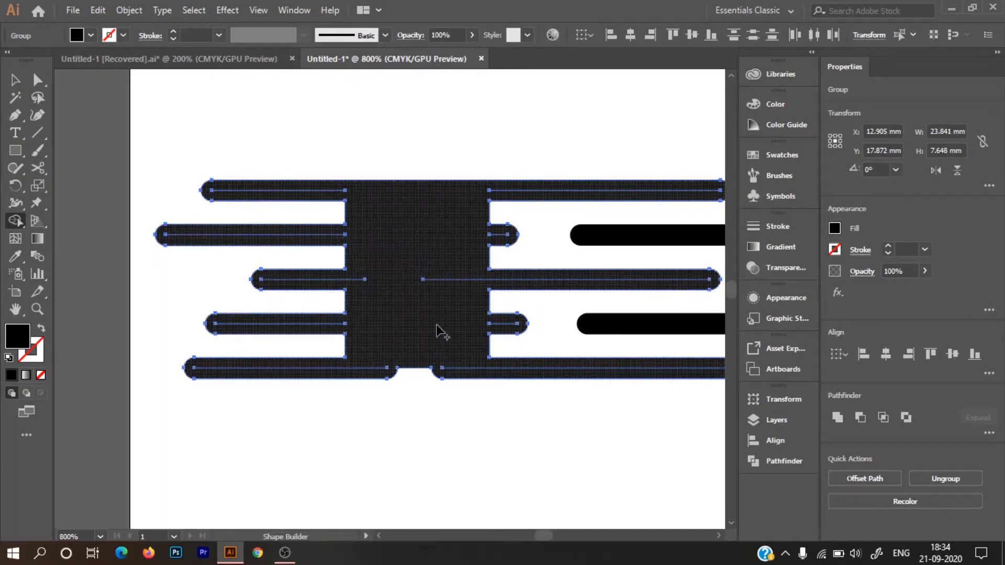
{"action": "key", "text": "v"}
{"action": "left_click", "coordinate": [476, 417]}
{"action": "left_click", "coordinate": [427, 267]}
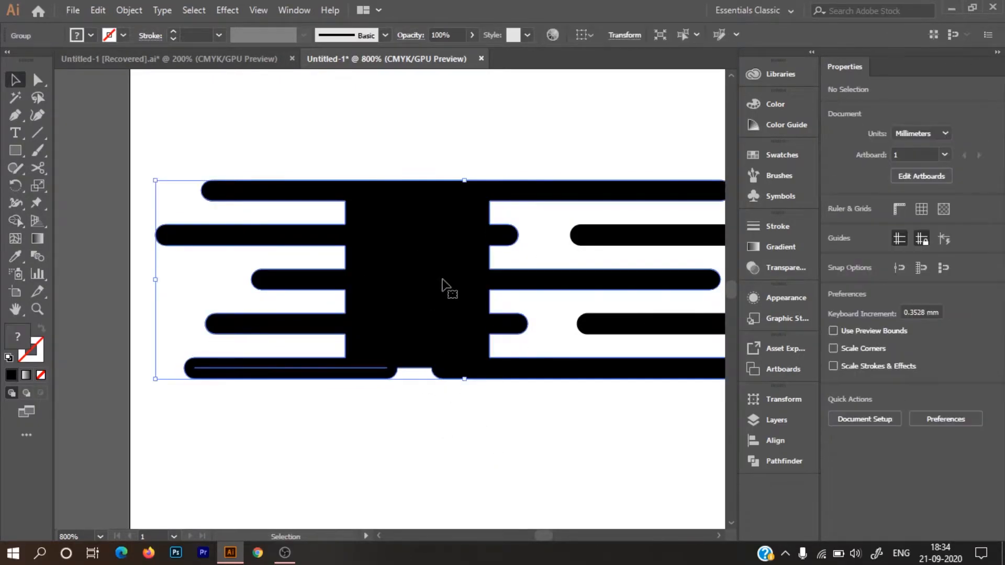
{"action": "left_click", "coordinate": [451, 419]}
{"action": "left_click_drag", "start_coordinate": [539, 465], "coordinate": [294, 134]}
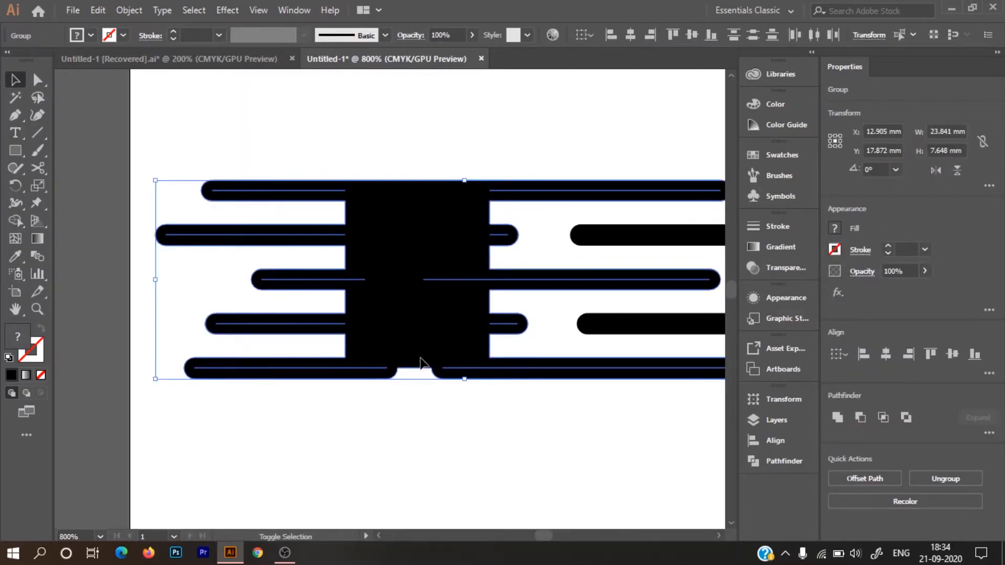
{"action": "key", "text": "shift+m"}
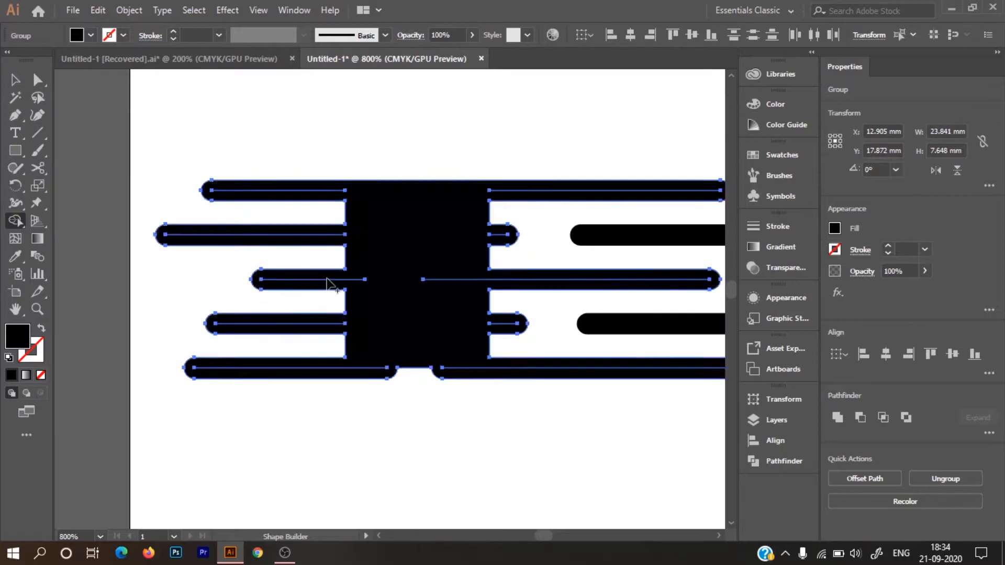
{"action": "key", "text": "v"}
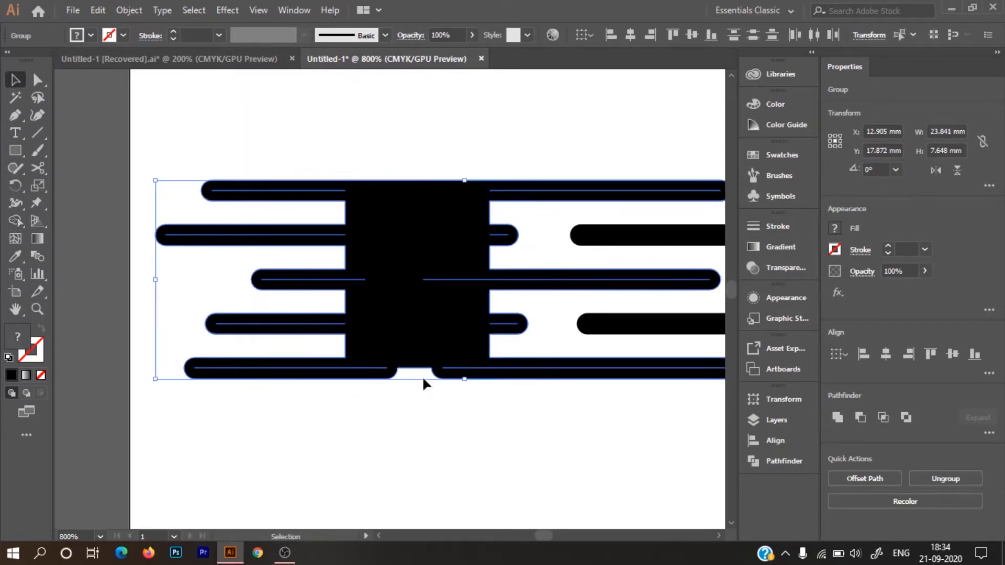
{"action": "left_click", "coordinate": [427, 378]}
{"action": "left_click", "coordinate": [437, 253]}
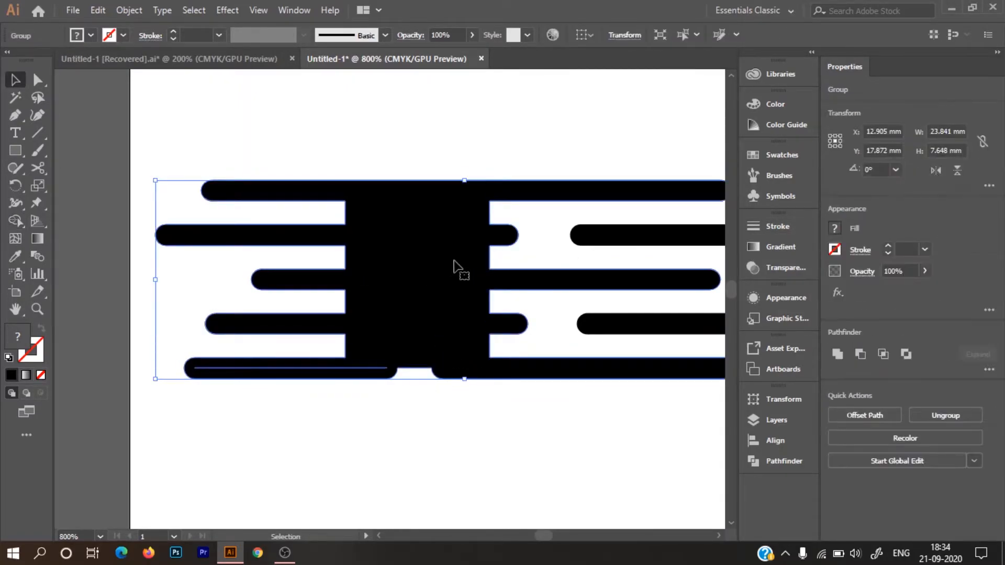
Extend the top gap on the merged block's left side inward by moving its two inner corners right, and round them fully
{"action": "scroll", "coordinate": [461, 223], "scroll_direction": "up", "scroll_amount": 1}
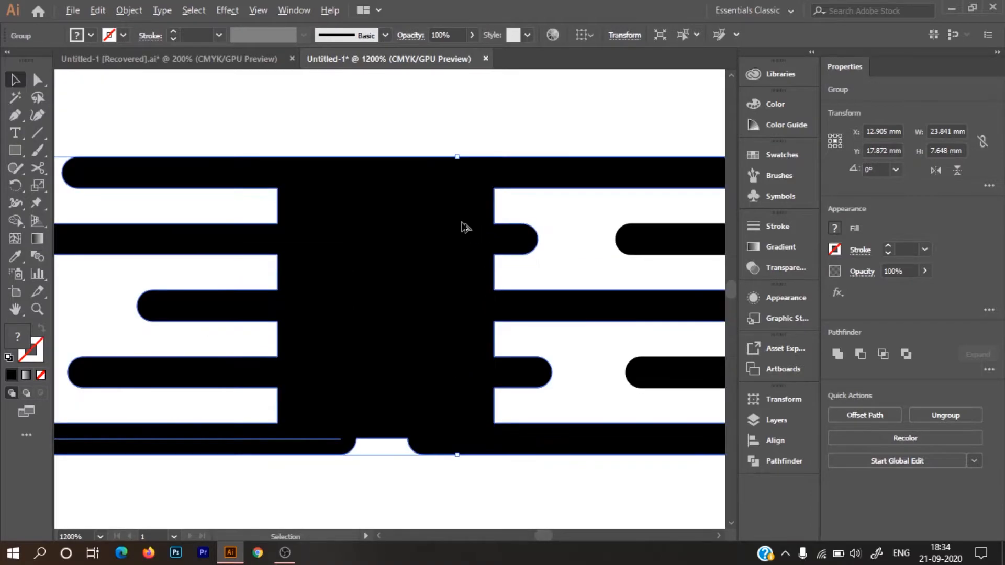
{"action": "scroll", "coordinate": [462, 224], "scroll_direction": "down", "scroll_amount": 2}
{"action": "left_click_drag", "start_coordinate": [366, 209], "coordinate": [430, 181]}
{"action": "scroll", "coordinate": [423, 224], "scroll_direction": "up", "scroll_amount": 2}
{"action": "left_click", "coordinate": [409, 200]}
{"action": "key", "text": "a"}
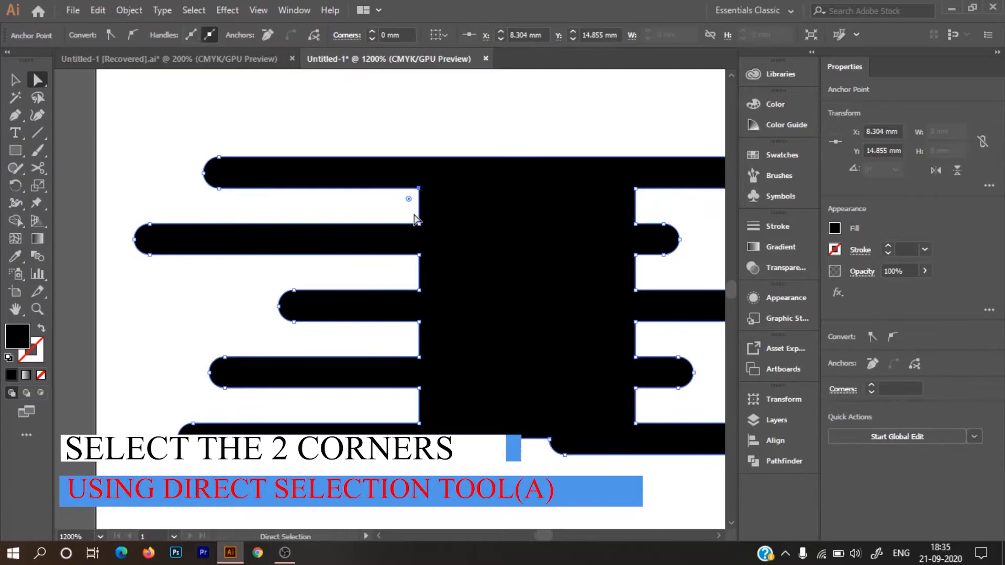
{"action": "left_click_drag", "start_coordinate": [432, 241], "coordinate": [433, 241]}
{"action": "key", "text": "Right"}
{"action": "key", "text": "Right"}
{"action": "key", "text": "Right"}
{"action": "key", "text": "Right"}
{"action": "key", "text": "Right"}
{"action": "key", "text": "Right"}
{"action": "key", "text": "Right"}
{"action": "key", "text": "Right"}
{"action": "key", "text": "Right"}
{"action": "key", "text": "Right"}
{"action": "key", "text": "Right"}
{"action": "key", "text": "Left"}
{"action": "key", "text": "Left"}
{"action": "key", "text": "Left"}
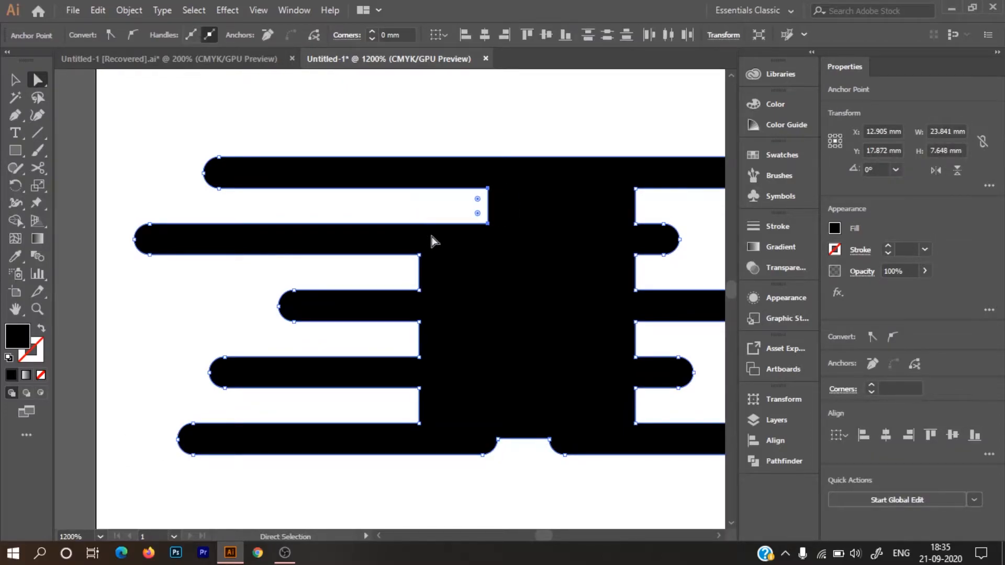
{"action": "left_click_drag", "start_coordinate": [478, 205], "coordinate": [447, 206]}
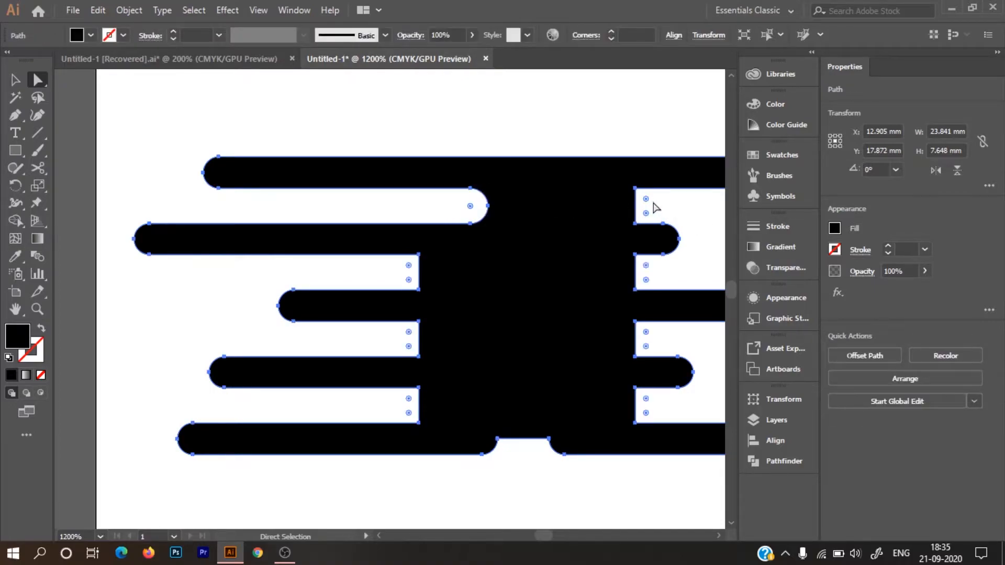
Fully round the two inner corners of the top gap on the merged block's right side
{"action": "key", "text": "ctrl"}
{"action": "left_click_drag", "start_coordinate": [646, 199], "coordinate": [691, 208]}
{"action": "key", "text": "Left"}
{"action": "key", "text": "ctrl+z"}
{"action": "left_click", "coordinate": [690, 208]}
{"action": "left_click_drag", "start_coordinate": [663, 214], "coordinate": [634, 185]}
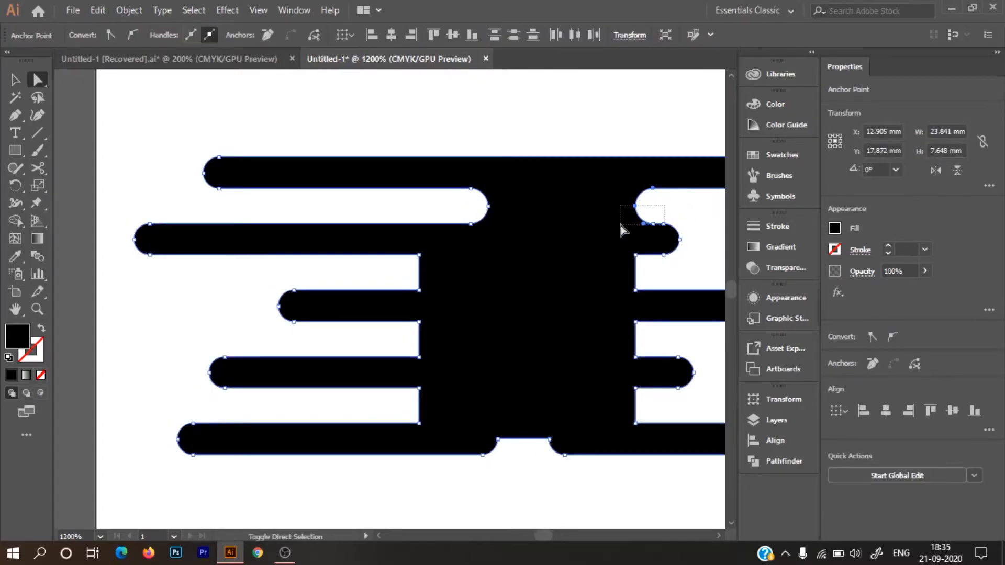
{"action": "key", "text": "ctrl+z"}
{"action": "key", "text": "ctrl+shift+z"}
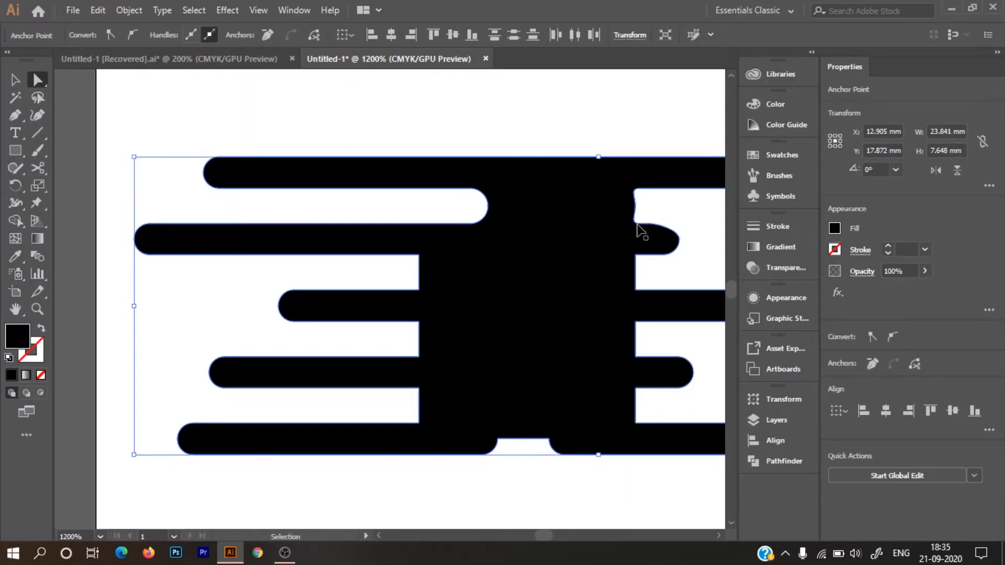
{"action": "left_click", "coordinate": [670, 217]}
{"action": "left_click_drag", "start_coordinate": [583, 218], "coordinate": [502, 210]}
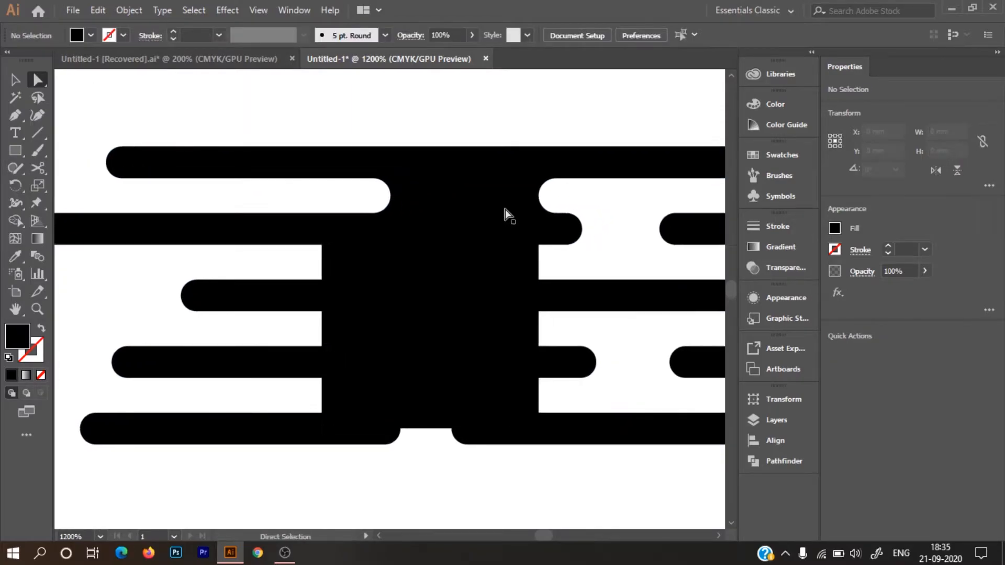
{"action": "scroll", "coordinate": [502, 208], "scroll_direction": "up", "scroll_amount": 3}
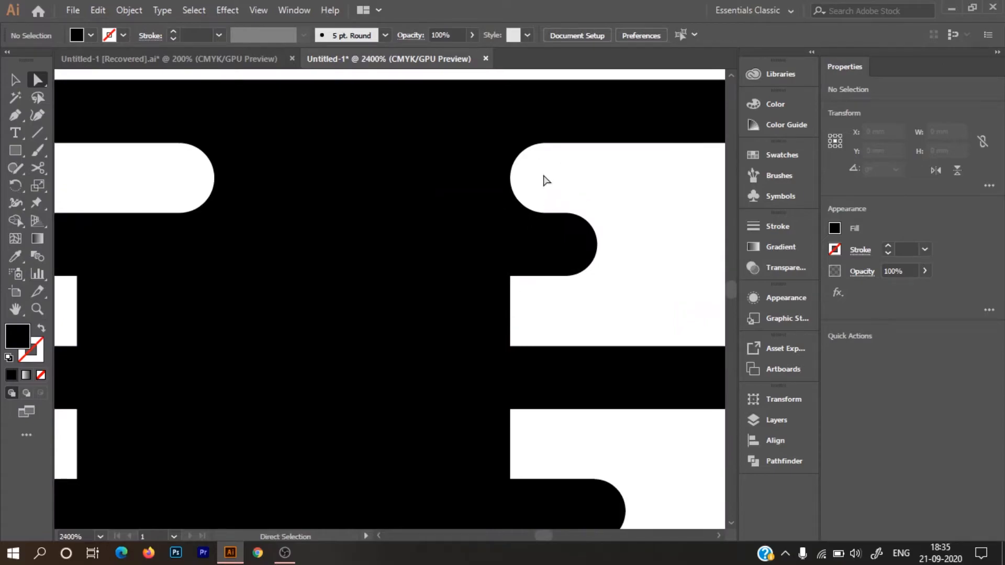
{"action": "left_click_drag", "start_coordinate": [464, 120], "coordinate": [464, 120]}
{"action": "left_click_drag", "start_coordinate": [499, 167], "coordinate": [528, 177]}
{"action": "key", "text": "ctrl+z"}
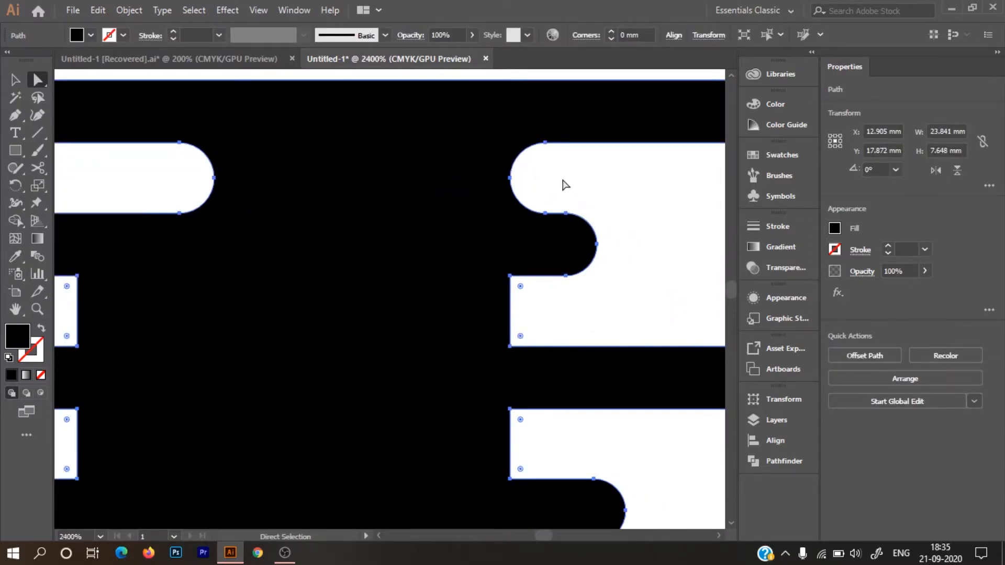
{"action": "left_click_drag", "start_coordinate": [473, 140], "coordinate": [498, 162]}
{"action": "key", "text": "ctrl+z"}
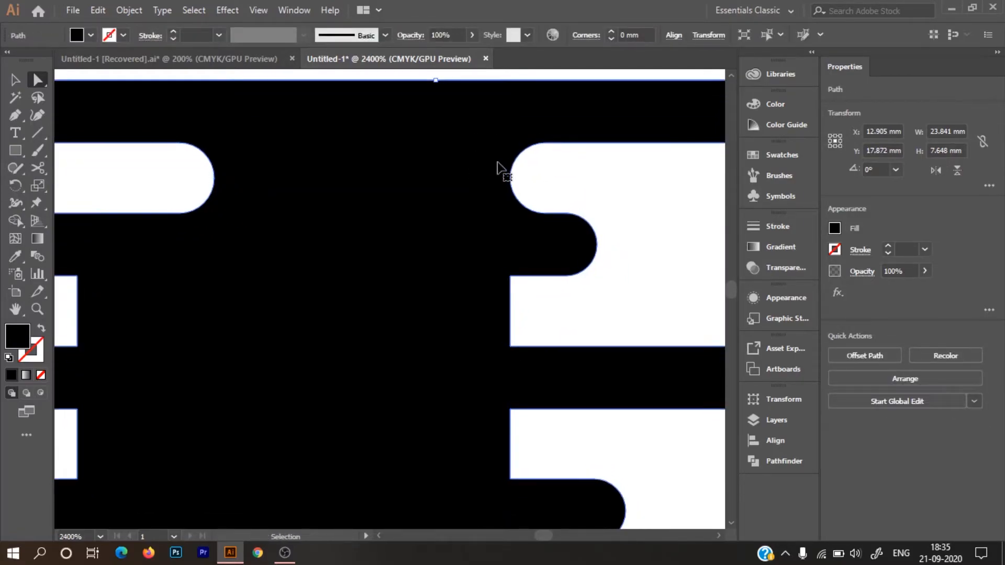
Select the anchor points of the top right gap's rounded end and shift them left to deepen the gap
{"action": "left_click", "coordinate": [566, 179]}
{"action": "left_click", "coordinate": [530, 148]}
{"action": "left_click_drag", "start_coordinate": [565, 175], "coordinate": [520, 160]}
{"action": "left_click_drag", "start_coordinate": [476, 124], "coordinate": [477, 127]}
{"action": "left_click", "coordinate": [584, 186]}
{"action": "left_click_drag", "start_coordinate": [580, 179], "coordinate": [464, 130]}
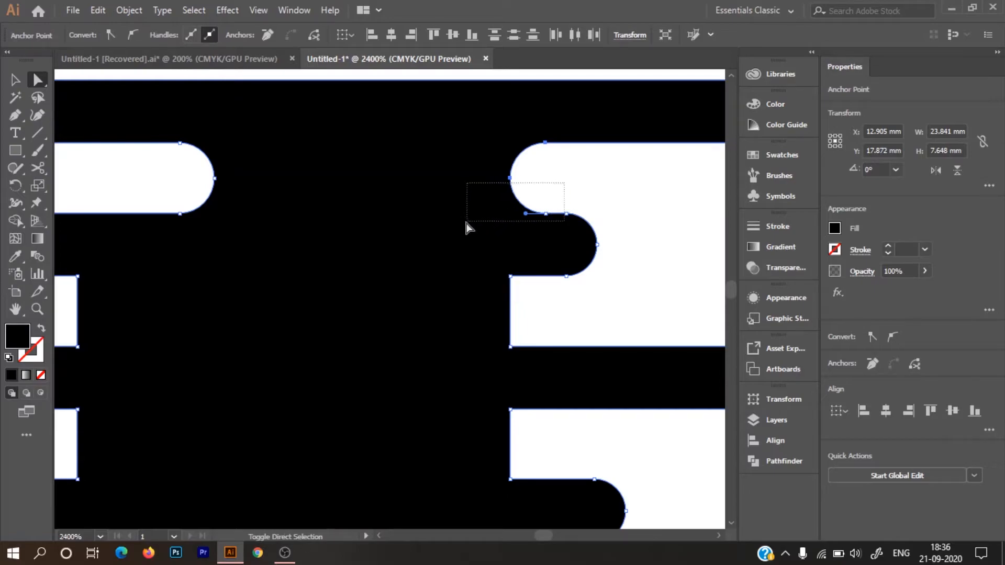
{"action": "key", "text": "Left"}
{"action": "key", "text": "Left"}
{"action": "key", "text": "Left"}
{"action": "key", "text": "Left"}
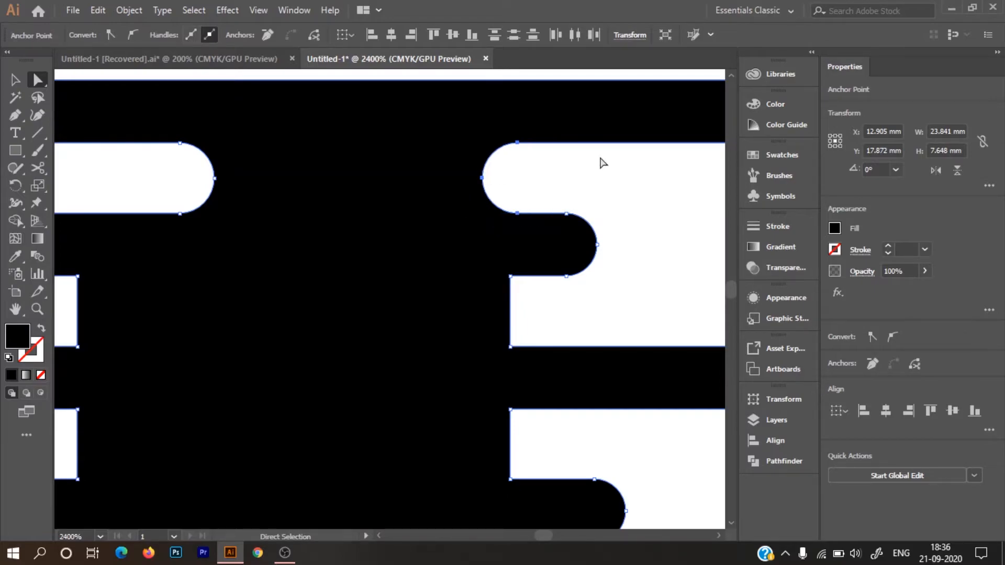
{"action": "left_click", "coordinate": [578, 318]}
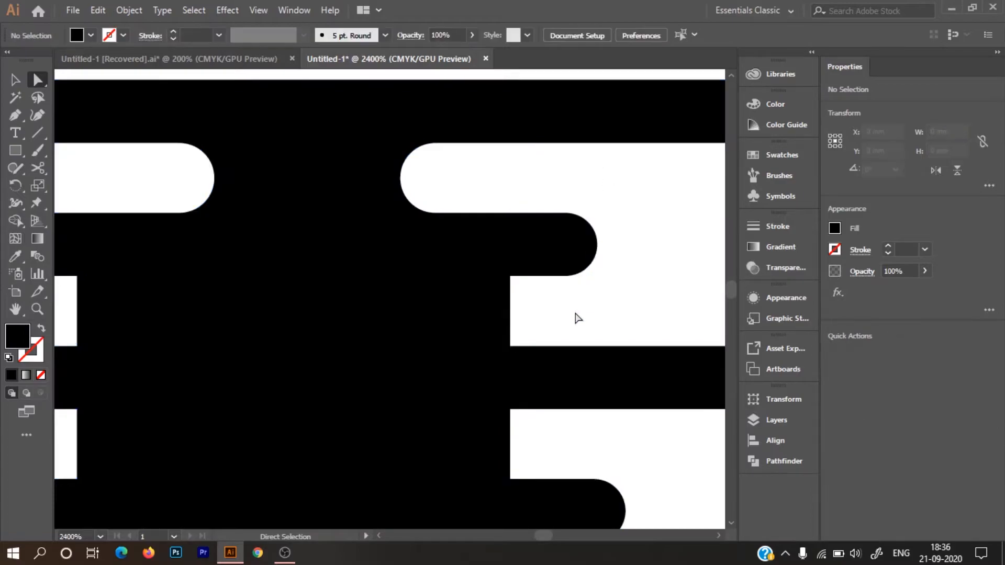
Deepen the second gap on the block's right side by shifting its inner corners left, and round them to 0.45 mm
{"action": "left_click_drag", "start_coordinate": [558, 301], "coordinate": [484, 254]}
{"action": "left_click", "coordinate": [539, 318]}
{"action": "left_click_drag", "start_coordinate": [538, 317], "coordinate": [472, 256]}
{"action": "left_click_drag", "start_coordinate": [530, 342], "coordinate": [478, 373]}
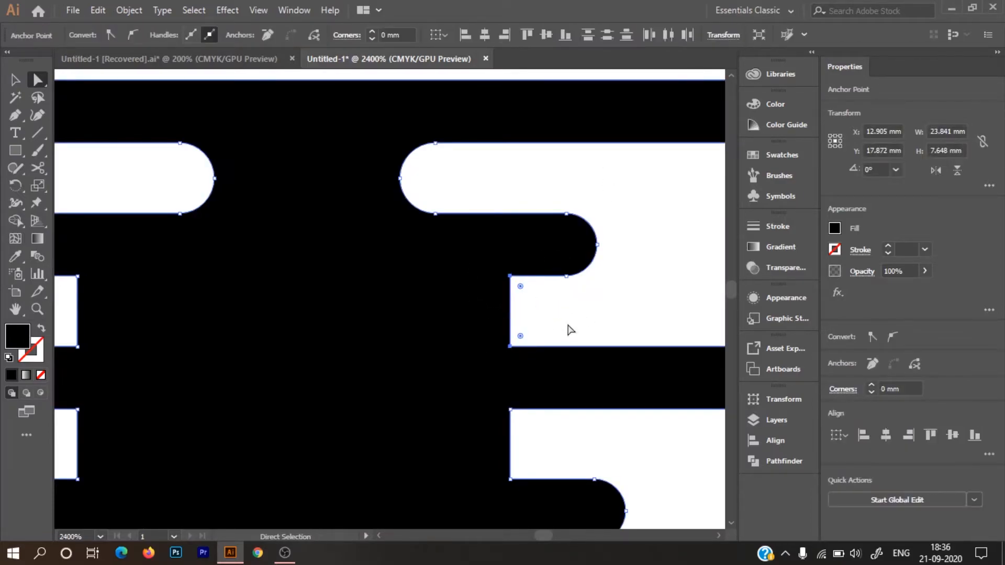
{"action": "key", "text": "Left"}
{"action": "key", "text": "Left"}
{"action": "key", "text": "Left"}
{"action": "left_click_drag", "start_coordinate": [439, 287], "coordinate": [533, 327]}
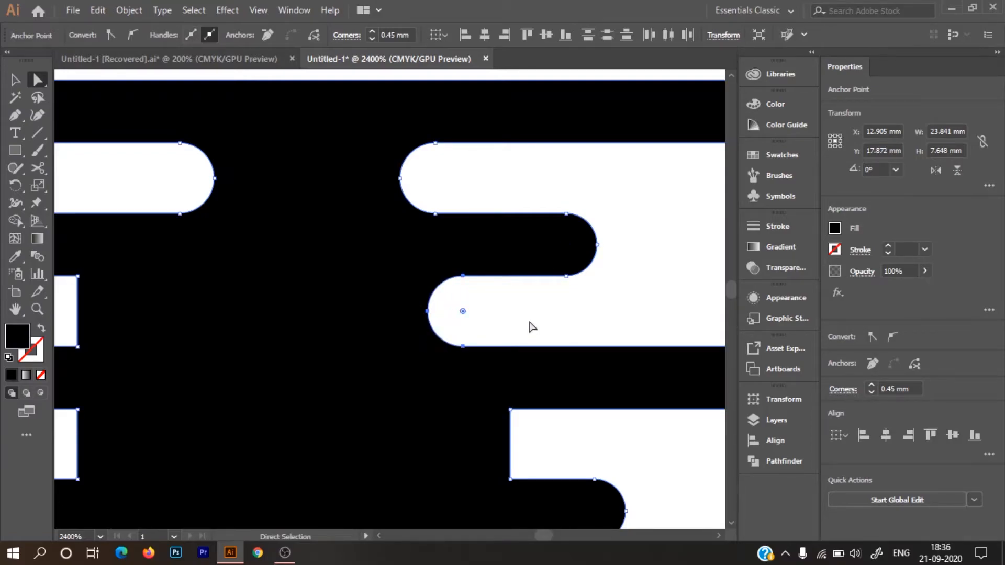
{"action": "key", "text": "Right"}
Fully round the inner corners of the third gap on the block's right side and shift the rounded end left
{"action": "scroll", "coordinate": [533, 327], "scroll_direction": "down", "scroll_amount": 3}
{"action": "left_click", "coordinate": [582, 301]}
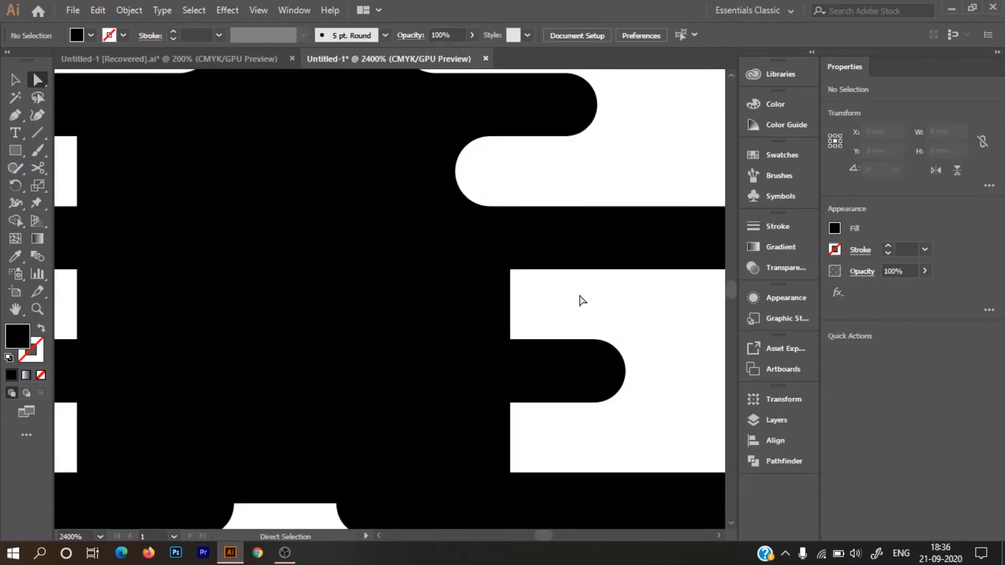
{"action": "left_click_drag", "start_coordinate": [491, 262], "coordinate": [485, 352]}
{"action": "left_click_drag", "start_coordinate": [561, 299], "coordinate": [590, 310]}
{"action": "key", "text": "Left"}
{"action": "key", "text": "Left"}
{"action": "key", "text": "Left"}
{"action": "key", "text": "Left"}
{"action": "key", "text": "Left"}
Round the inner corners of the lowest gap on the block's right side to 0.45 mm and shift the rounded end left
{"action": "scroll", "coordinate": [586, 309], "scroll_direction": "down", "scroll_amount": 3}
{"action": "left_click", "coordinate": [554, 283]}
{"action": "left_click", "coordinate": [510, 263]}
{"action": "left_click", "coordinate": [511, 333], "text": "shift"}
{"action": "left_click_drag", "start_coordinate": [523, 287], "coordinate": [454, 242]}
{"action": "left_click", "coordinate": [510, 333], "text": "shift"}
{"action": "left_click_drag", "start_coordinate": [521, 323], "coordinate": [565, 296]}
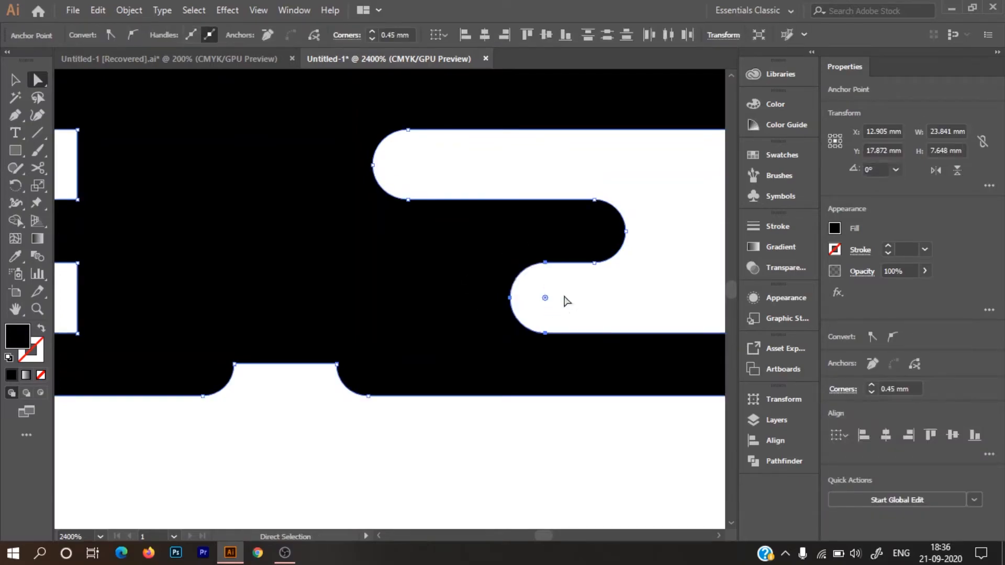
{"action": "key", "text": "Left"}
{"action": "key", "text": "Down"}
{"action": "key", "text": "Down"}
{"action": "key", "text": "Down"}
{"action": "key", "text": "Up"}
{"action": "key", "text": "Up"}
{"action": "key", "text": "Up"}
{"action": "key", "text": "Left"}
{"action": "key", "text": "Left"}
{"action": "key", "text": "Left"}
{"action": "key", "text": "Left"}
{"action": "key", "text": "Left"}
{"action": "key", "text": "Left"}
Fully round the inner corners of the second gap on the block's left side and shift the rounded end right, deep into the block
{"action": "left_click_drag", "start_coordinate": [302, 250], "coordinate": [396, 270]}
{"action": "scroll", "coordinate": [403, 261], "scroll_direction": "down", "scroll_amount": 2}
{"action": "scroll", "coordinate": [295, 208], "scroll_direction": "up", "scroll_amount": 1}
{"action": "left_click_drag", "start_coordinate": [292, 216], "coordinate": [336, 228]}
{"action": "left_click", "coordinate": [341, 249]}
{"action": "left_click", "coordinate": [359, 233]}
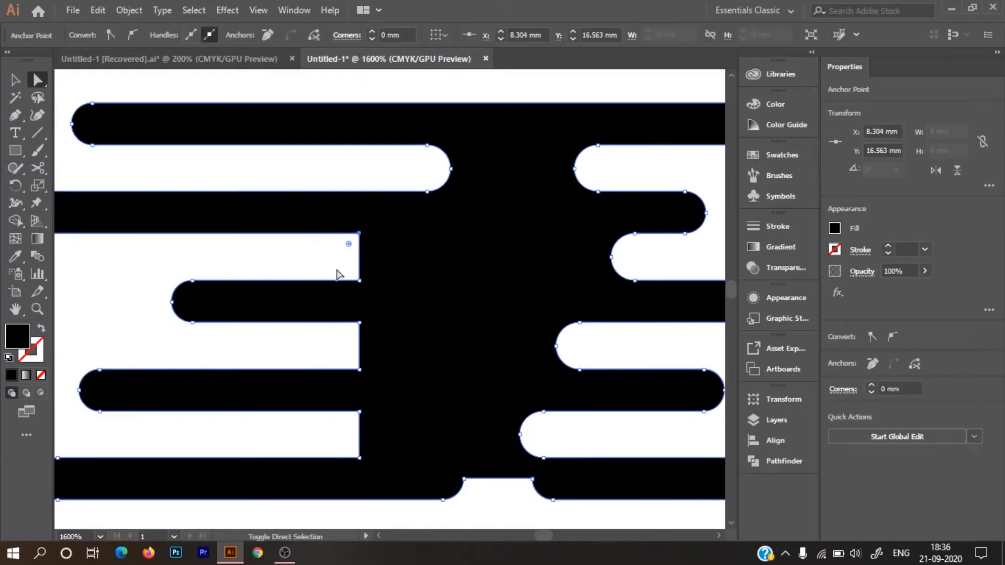
{"action": "left_click", "coordinate": [359, 281], "text": "shift"}
{"action": "left_click_drag", "start_coordinate": [349, 270], "coordinate": [325, 257]}
{"action": "key", "text": "Right"}
{"action": "key", "text": "Right"}
{"action": "key", "text": "Right"}
{"action": "key", "text": "Right"}
{"action": "key", "text": "Right"}
{"action": "key", "text": "Right"}
{"action": "key", "text": "Right"}
{"action": "key", "text": "Right"}
{"action": "key", "text": "Right"}
Fully round the third gap's inner corners on the block's left side and move the rounded end right
{"action": "scroll", "coordinate": [329, 255], "scroll_direction": "down", "scroll_amount": 1}
{"action": "left_click_drag", "start_coordinate": [343, 302], "coordinate": [395, 278]}
{"action": "key", "text": "Right"}
{"action": "key", "text": "Right"}
{"action": "key", "text": "Right"}
{"action": "key", "text": "Right"}
{"action": "key", "text": "Right"}
Round the lowest gap's inner corners on the block's left side, shift the rounded end right, and deselect the shape
{"action": "scroll", "coordinate": [318, 307], "scroll_direction": "down", "scroll_amount": 1}
{"action": "left_click", "coordinate": [360, 325]}
{"action": "left_click_drag", "start_coordinate": [347, 290], "coordinate": [309, 305]}
{"action": "key", "text": "Right"}
{"action": "key", "text": "Right"}
{"action": "key", "text": "Right"}
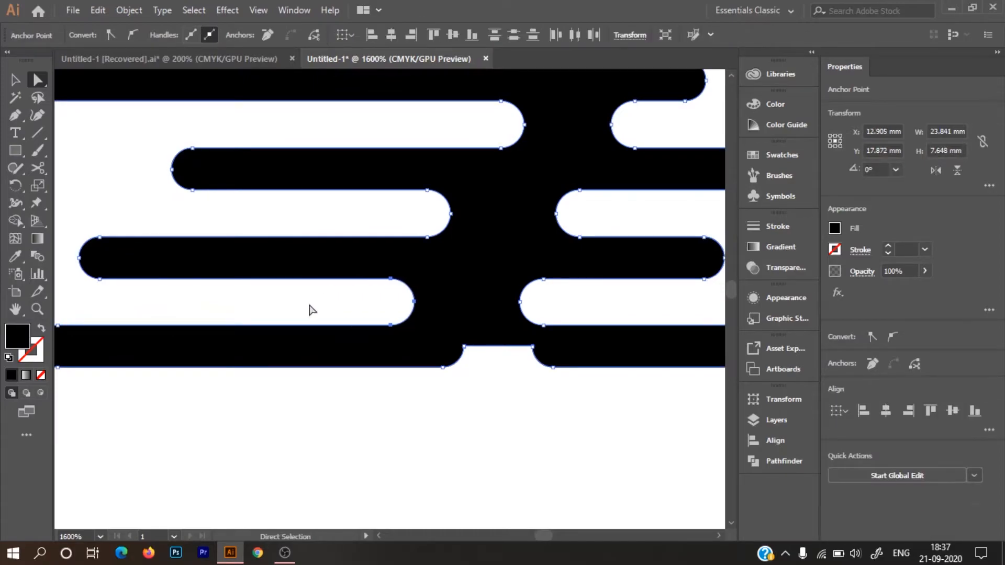
{"action": "key", "text": "Right"}
{"action": "key", "text": "Right"}
{"action": "key", "text": "Right"}
{"action": "left_click", "coordinate": [547, 446]}
Try to move the right edge of the solid block at the strip's right end outward
{"action": "scroll", "coordinate": [506, 295], "scroll_direction": "down", "scroll_amount": 2}
{"action": "left_click_drag", "start_coordinate": [564, 391], "coordinate": [368, 378]}
{"action": "scroll", "coordinate": [450, 328], "scroll_direction": "down", "scroll_amount": 2}
{"action": "left_click_drag", "start_coordinate": [594, 374], "coordinate": [343, 290]}
{"action": "scroll", "coordinate": [405, 317], "scroll_direction": "down", "scroll_amount": 1}
{"action": "scroll", "coordinate": [585, 349], "scroll_direction": "down", "scroll_amount": 2}
{"action": "left_click_drag", "start_coordinate": [585, 349], "coordinate": [422, 303]}
{"action": "scroll", "coordinate": [643, 266], "scroll_direction": "up", "scroll_amount": 6}
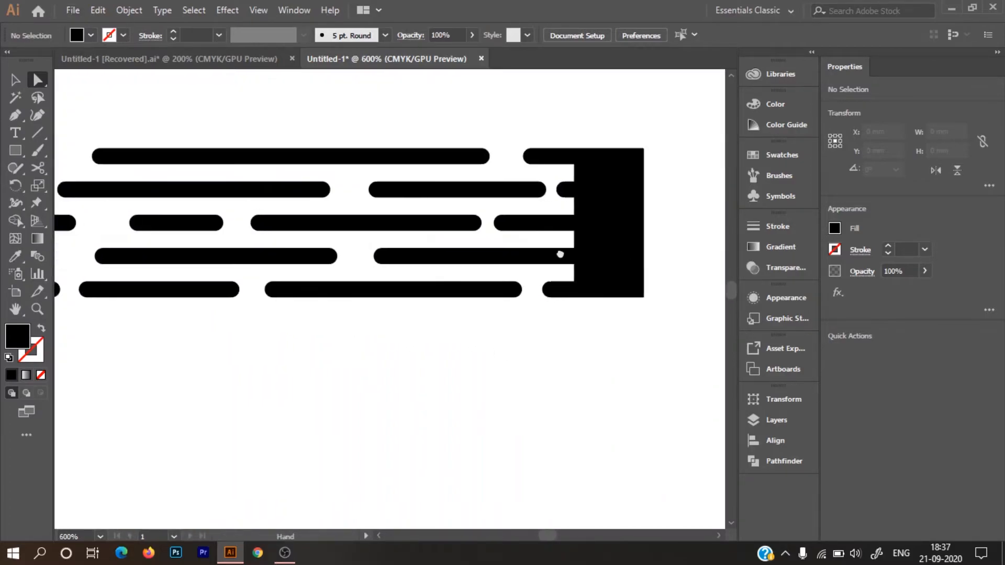
{"action": "left_click", "coordinate": [467, 235]}
{"action": "left_click", "coordinate": [505, 155]}
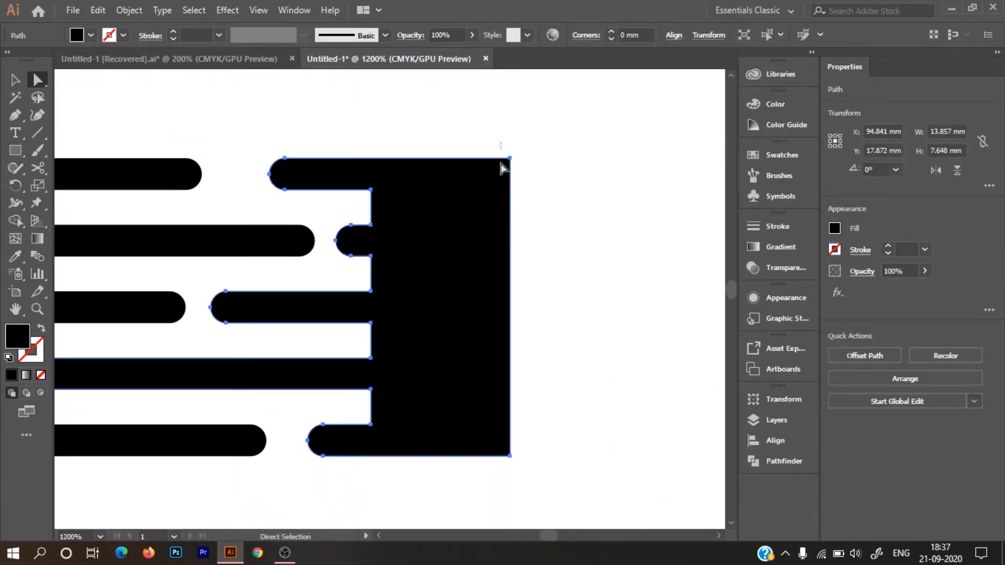
{"action": "left_click_drag", "start_coordinate": [503, 417], "coordinate": [523, 450]}
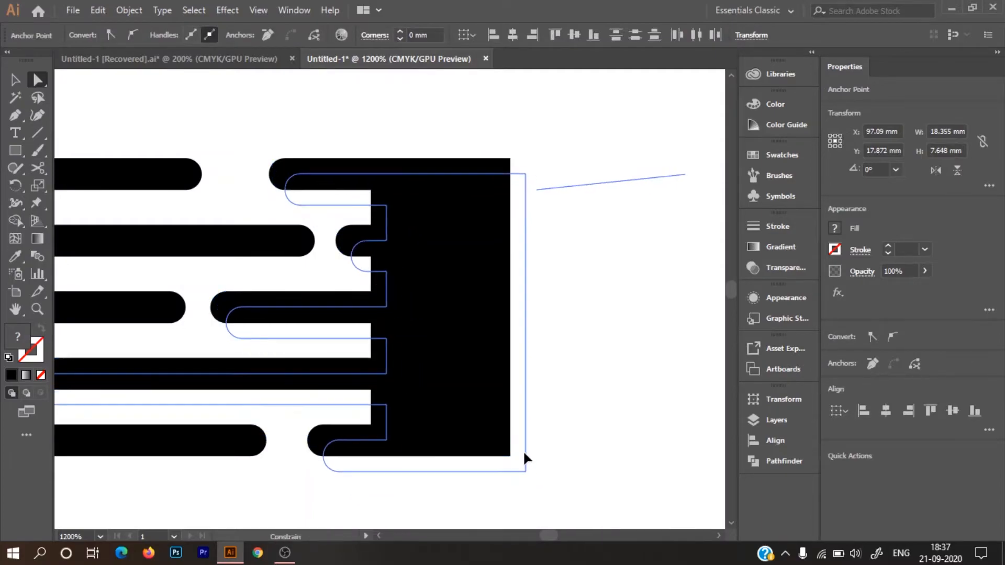
{"action": "left_click", "coordinate": [704, 173]}
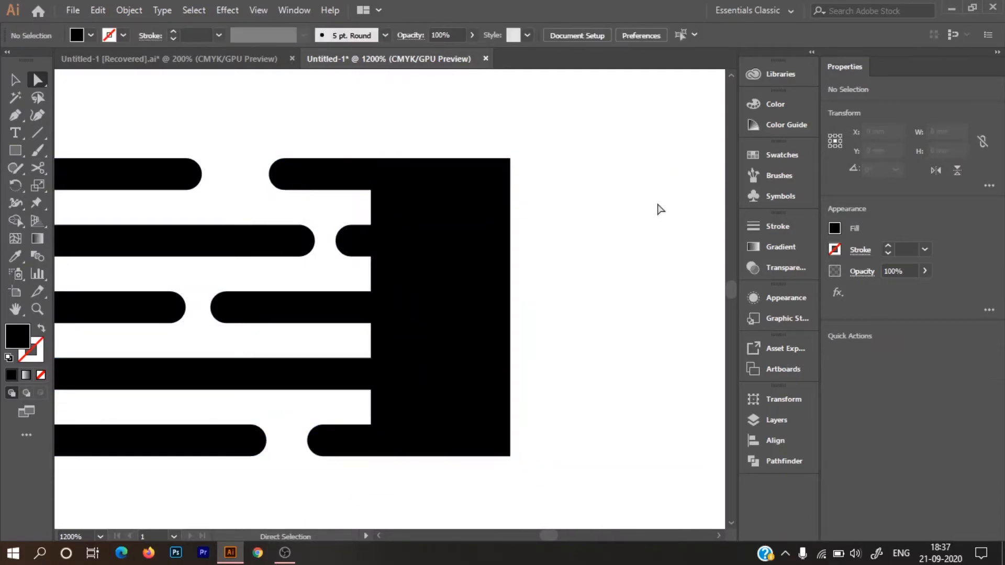
Delete the stray invisible line paths around the right edge of the strip's end block
{"action": "left_click_drag", "start_coordinate": [657, 208], "coordinate": [595, 140]}
{"action": "left_click", "coordinate": [594, 139]}
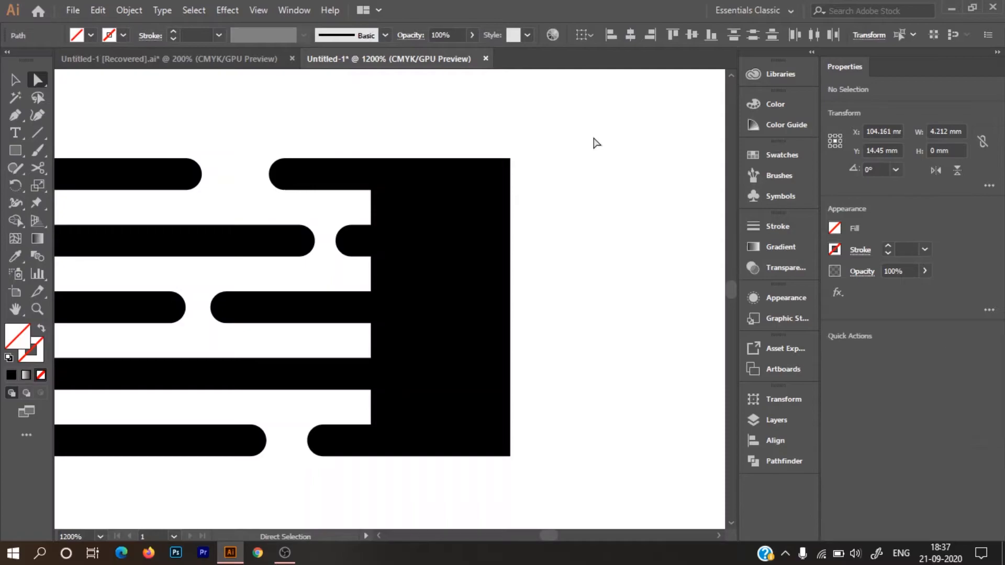
{"action": "left_click_drag", "start_coordinate": [578, 279], "coordinate": [459, 120]}
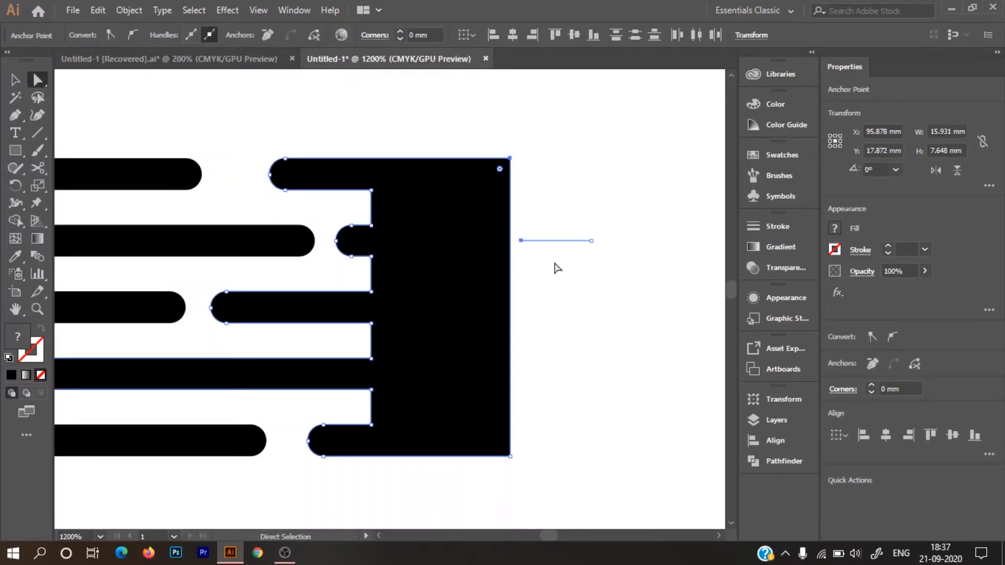
{"action": "left_click", "coordinate": [564, 244]}
{"action": "left_click_drag", "start_coordinate": [557, 195], "coordinate": [497, 160]}
{"action": "left_click_drag", "start_coordinate": [493, 138], "coordinate": [579, 427]}
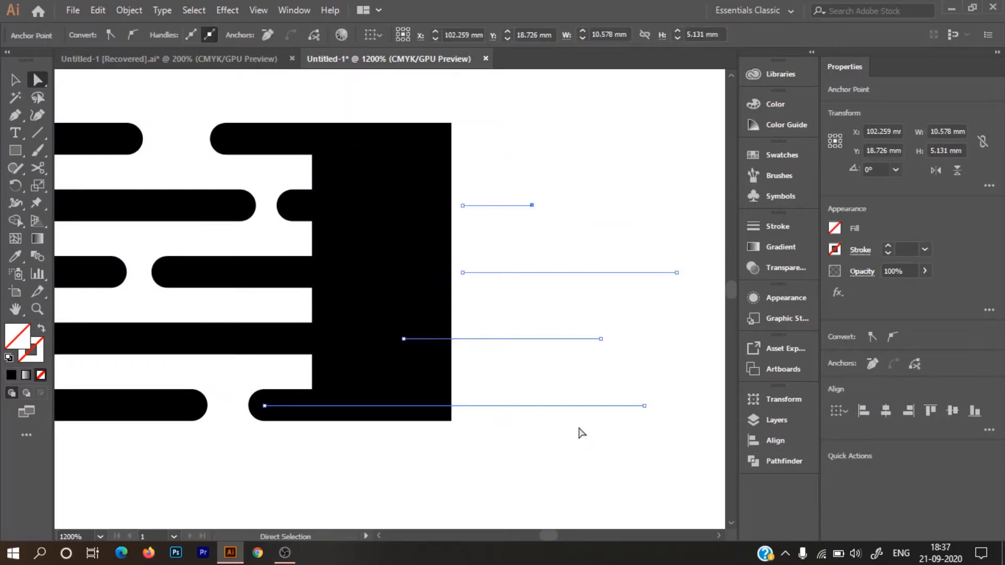
{"action": "key", "text": "Delete"}
{"action": "key", "text": "Delete"}
Extend the end block by moving the two corners of its right edge about 7 mm to the right
{"action": "left_click_drag", "start_coordinate": [436, 108], "coordinate": [479, 453]}
{"action": "key", "text": "Right"}
{"action": "key", "text": "Right"}
{"action": "key", "text": "Right"}
{"action": "key", "text": "Right"}
{"action": "key", "text": "Right"}
{"action": "key", "text": "Right"}
{"action": "key", "text": "Right"}
{"action": "key", "text": "Right"}
{"action": "key", "text": "Right"}
{"action": "key", "text": "Right"}
{"action": "key", "text": "Right"}
{"action": "key", "text": "Right"}
{"action": "key", "text": "Right"}
{"action": "key", "text": "Right"}
{"action": "key", "text": "Right"}
{"action": "key", "text": "Right"}
{"action": "key", "text": "Right"}
{"action": "key", "text": "Right"}
{"action": "key", "text": "Right"}
{"action": "key", "text": "Right"}
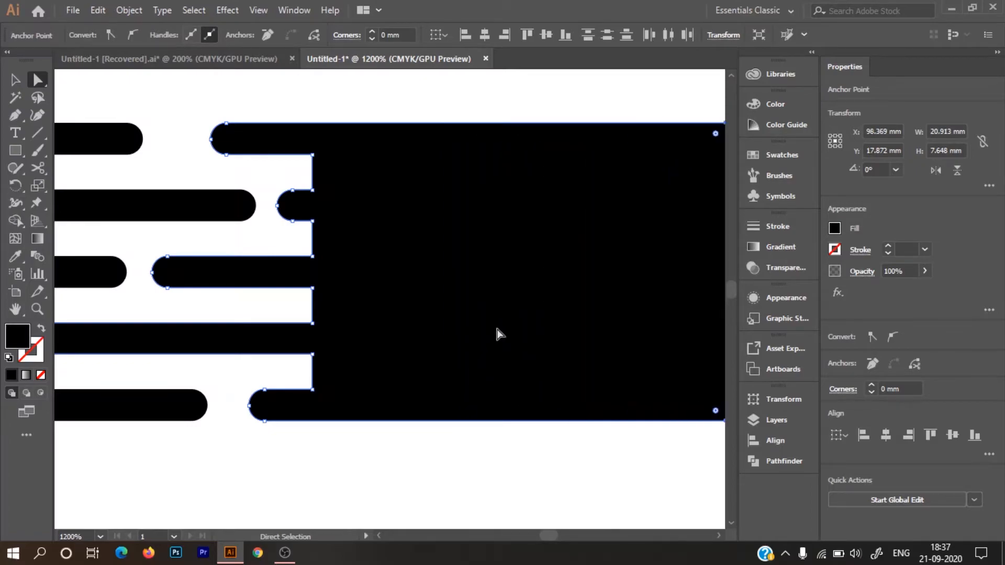
Fully round the end block's two right corners to 3.82 mm and shift the rounded end about 1.4 mm right
{"action": "scroll", "coordinate": [630, 263], "scroll_direction": "right", "scroll_amount": 5}
{"action": "left_click_drag", "start_coordinate": [547, 136], "coordinate": [236, 281]}
{"action": "key", "text": "Right"}
{"action": "key", "text": "Right"}
{"action": "key", "text": "Right"}
{"action": "key", "text": "Right"}
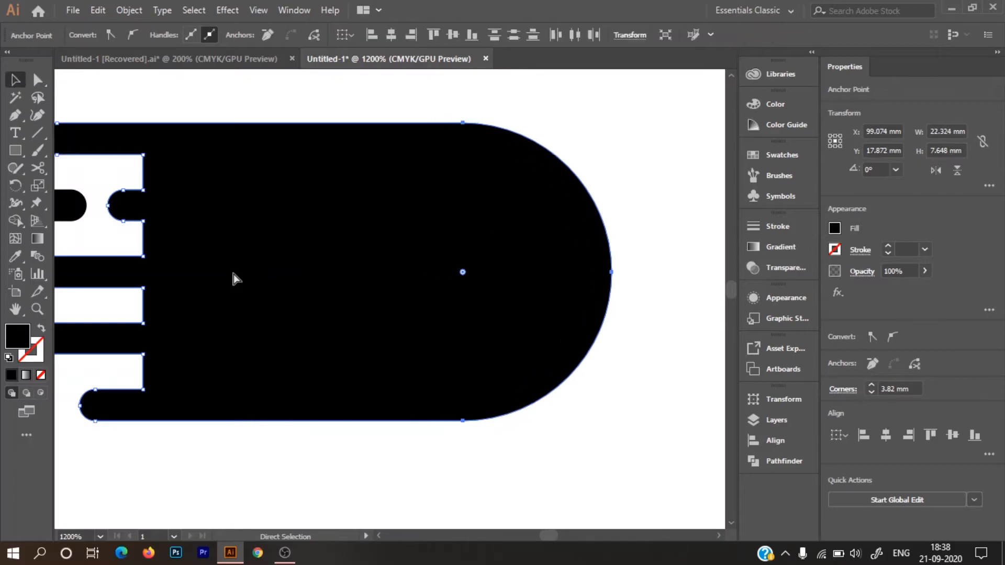
Fully round the inner corners of the top gap on the end block's left side
{"action": "key", "text": "ctrl+minus"}
{"action": "key", "text": "ctrl+minus"}
{"action": "key", "text": "ctrl+minus"}
{"action": "key", "text": "ctrl+minus"}
{"action": "key", "text": "ctrl+plus"}
{"action": "key", "text": "ctrl+plus"}
{"action": "key", "text": "ctrl+plus"}
{"action": "key", "text": "ctrl+plus"}
{"action": "key", "text": "ctrl+plus"}
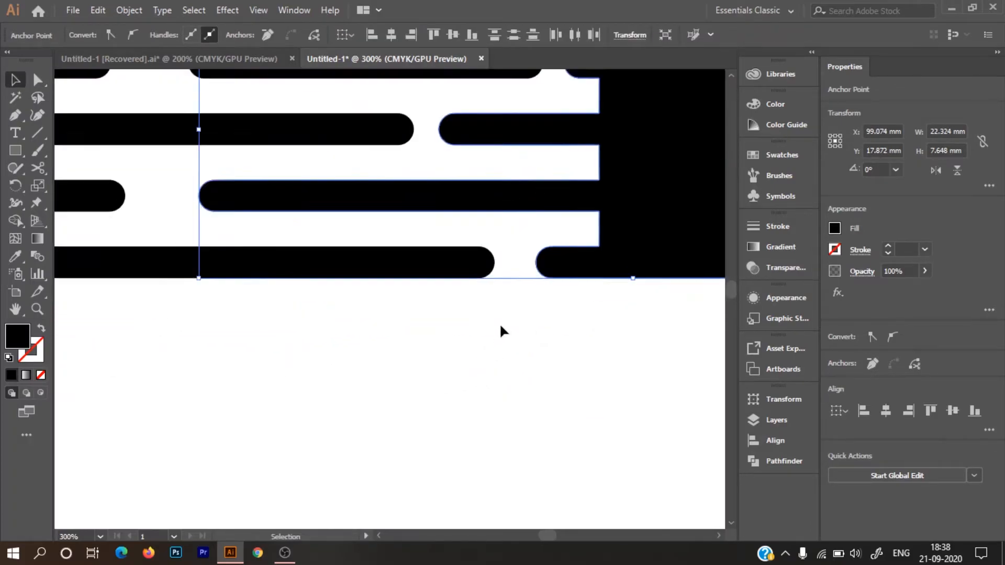
{"action": "left_click", "coordinate": [411, 162]}
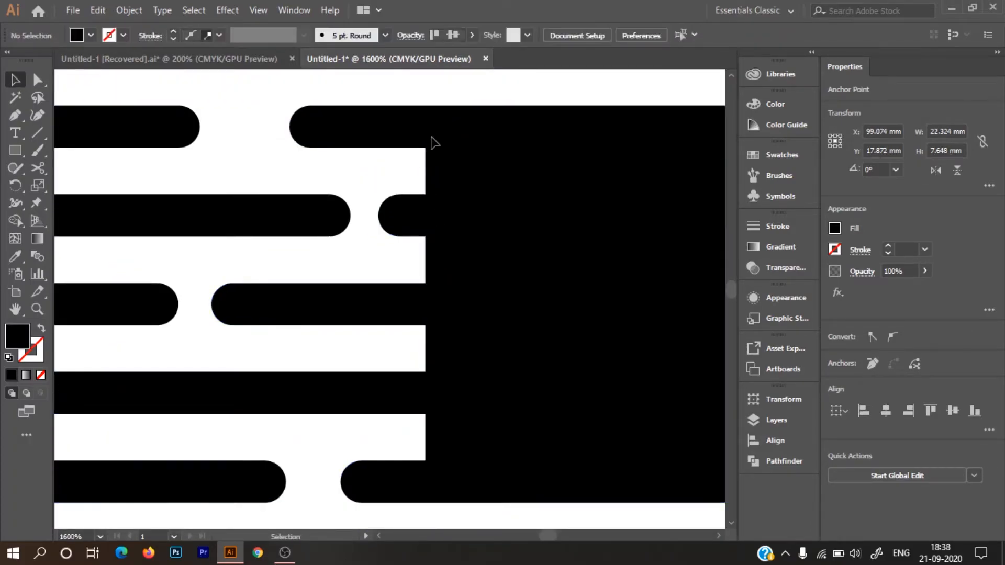
{"action": "left_click", "coordinate": [431, 139]}
{"action": "left_click", "coordinate": [410, 161]}
{"action": "key", "text": "a"}
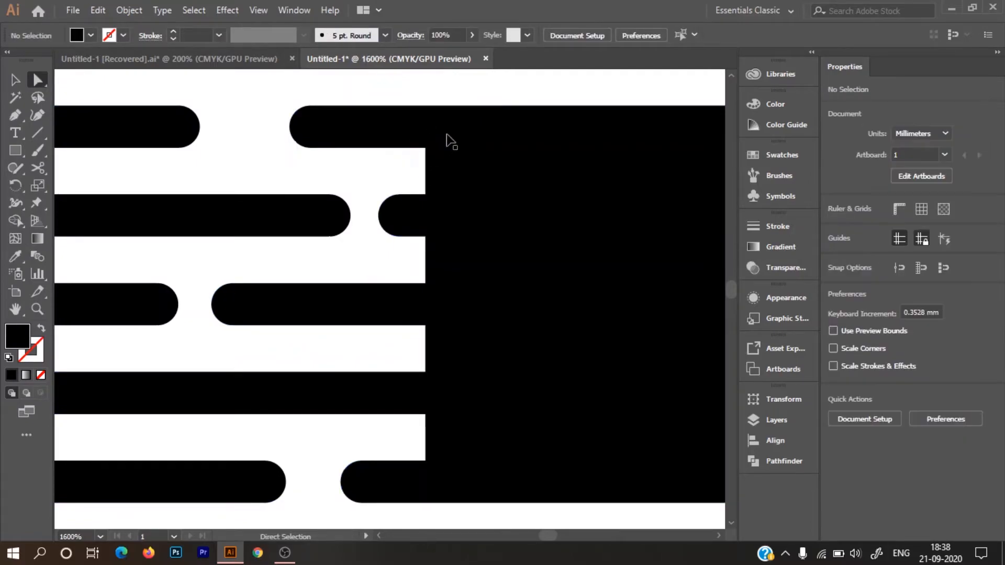
{"action": "left_click_drag", "start_coordinate": [415, 166], "coordinate": [376, 176]}
Round the inner corners of the second gap on the end block's left side to 0.45 mm
{"action": "left_click_drag", "start_coordinate": [416, 253], "coordinate": [438, 220]}
{"action": "left_click_drag", "start_coordinate": [407, 272], "coordinate": [437, 294]}
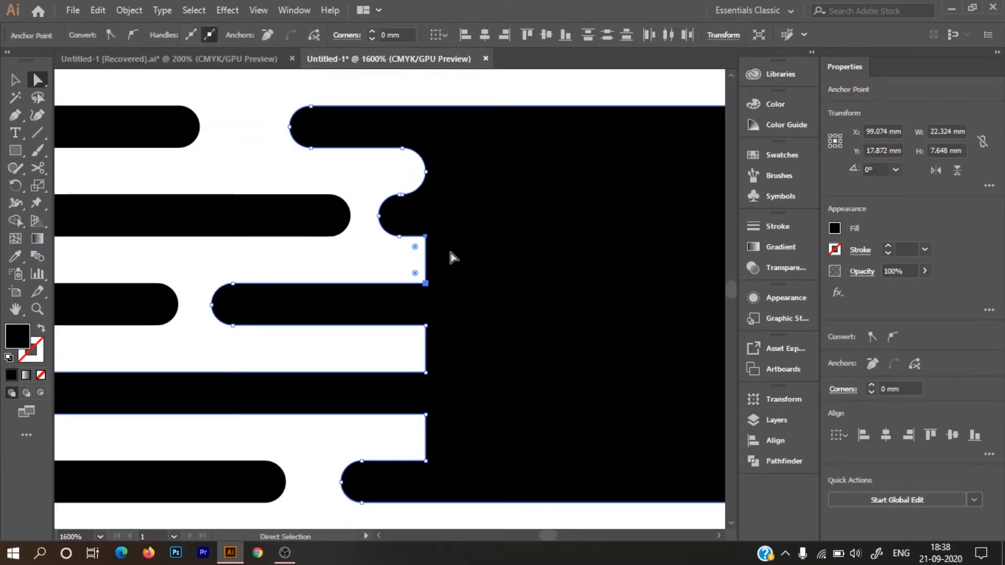
{"action": "left_click_drag", "start_coordinate": [415, 247], "coordinate": [369, 273]}
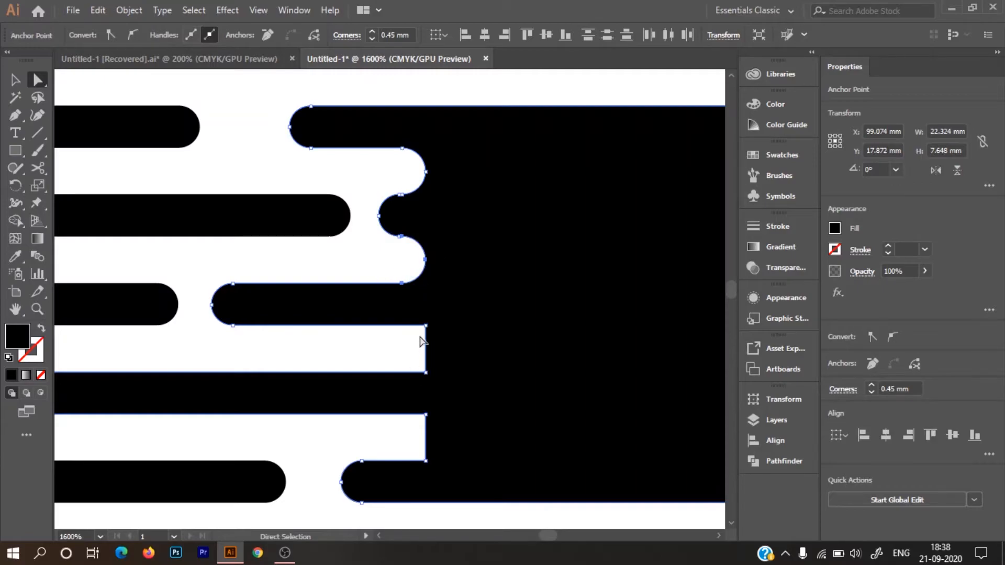
Fully round the inner corners of the third and lowest gaps on the end block's left side and deselect the shape
{"action": "left_click", "coordinate": [420, 342]}
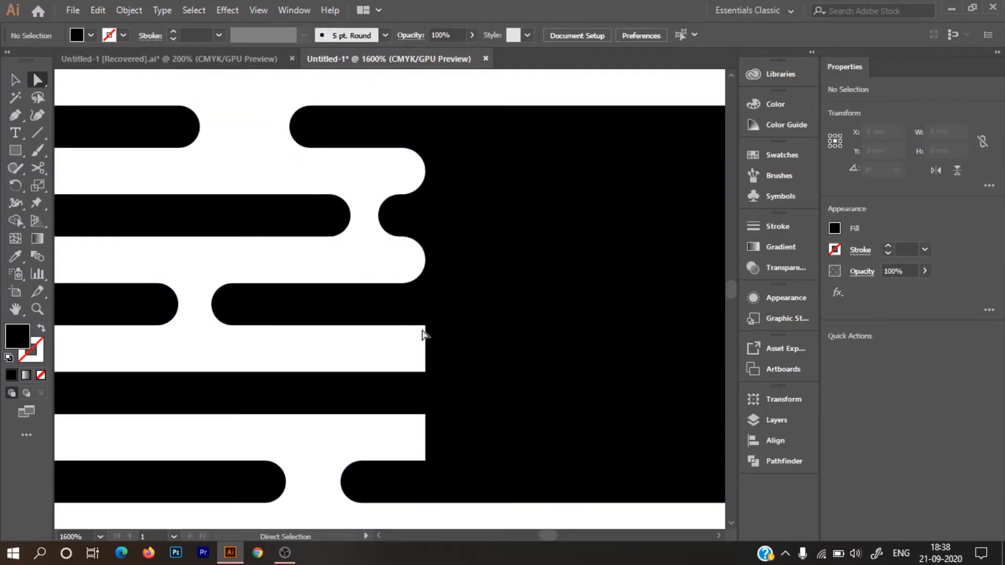
{"action": "left_click_drag", "start_coordinate": [428, 320], "coordinate": [436, 314]}
{"action": "left_click_drag", "start_coordinate": [415, 363], "coordinate": [441, 384]}
{"action": "left_click", "coordinate": [404, 352]}
{"action": "left_click_drag", "start_coordinate": [414, 340], "coordinate": [430, 322]}
{"action": "left_click_drag", "start_coordinate": [417, 359], "coordinate": [366, 366]}
{"action": "scroll", "coordinate": [372, 348], "scroll_direction": "down", "scroll_amount": 2}
{"action": "left_click", "coordinate": [418, 347]}
{"action": "scroll", "coordinate": [457, 355], "scroll_direction": "down", "scroll_amount": 2}
{"action": "left_click", "coordinate": [481, 429]}
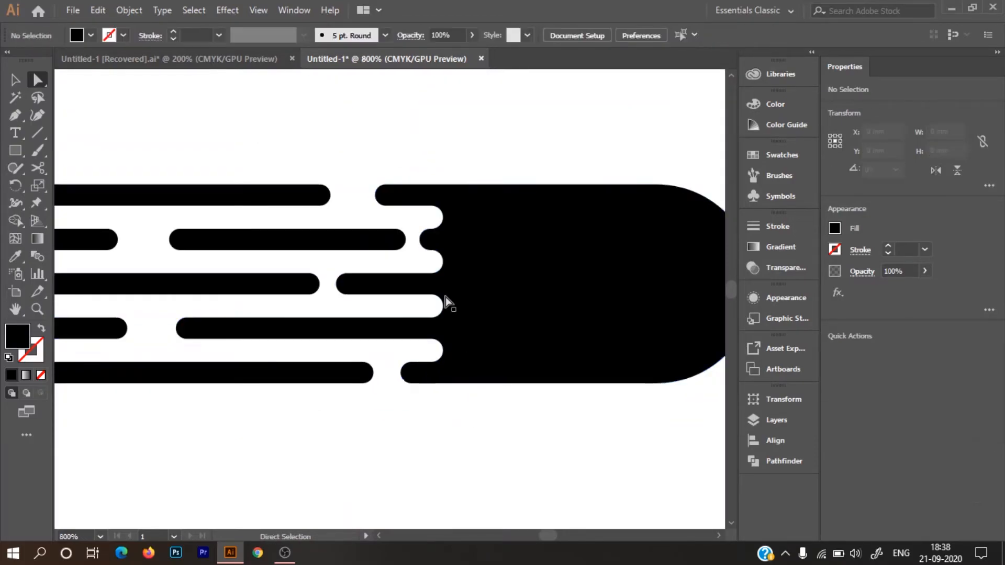
Examine the whole dash strip and the rounded gaps around the narrow block at its left end
{"action": "scroll", "coordinate": [352, 289], "scroll_direction": "down", "scroll_amount": 1}
{"action": "left_click_drag", "start_coordinate": [352, 287], "coordinate": [477, 261]}
{"action": "scroll", "coordinate": [477, 264], "scroll_direction": "down", "scroll_amount": 2}
{"action": "scroll", "coordinate": [476, 266], "scroll_direction": "down", "scroll_amount": 3}
{"action": "left_click_drag", "start_coordinate": [379, 267], "coordinate": [500, 264]}
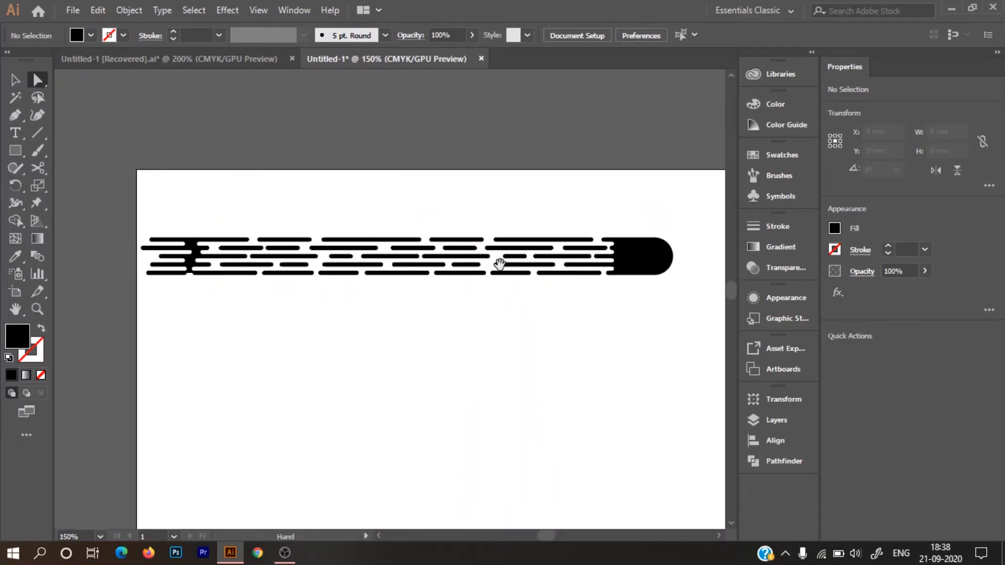
{"action": "scroll", "coordinate": [374, 266], "scroll_direction": "up", "scroll_amount": 2}
{"action": "left_click_drag", "start_coordinate": [269, 227], "coordinate": [518, 229]}
{"action": "key", "text": "ctrl+z"}
{"action": "left_click", "coordinate": [414, 293]}
{"action": "left_click_drag", "start_coordinate": [421, 233], "coordinate": [702, 226]}
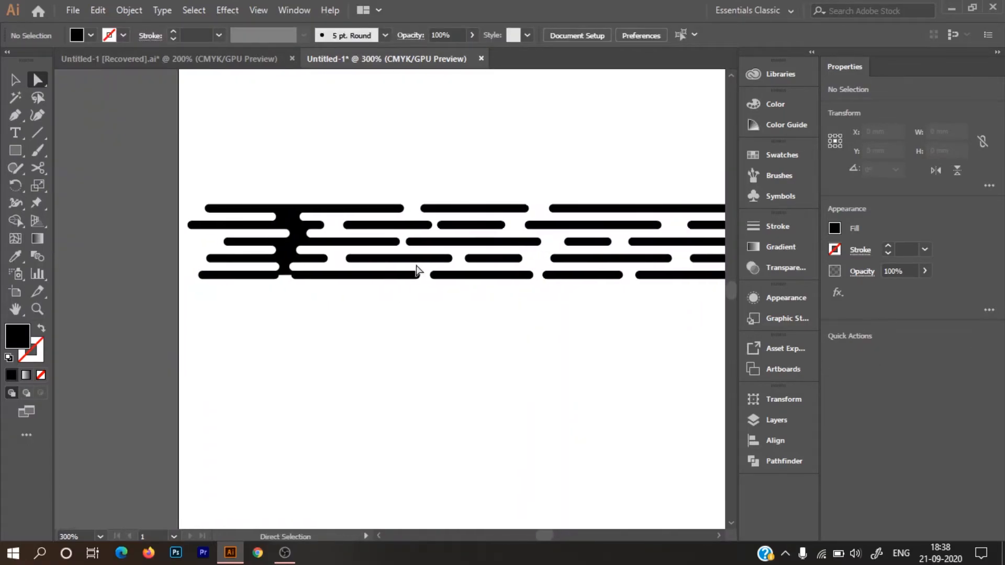
{"action": "scroll", "coordinate": [399, 267], "scroll_direction": "up", "scroll_amount": 1}
{"action": "scroll", "coordinate": [283, 236], "scroll_direction": "up", "scroll_amount": 1}
{"action": "scroll", "coordinate": [293, 249], "scroll_direction": "up", "scroll_amount": 6}
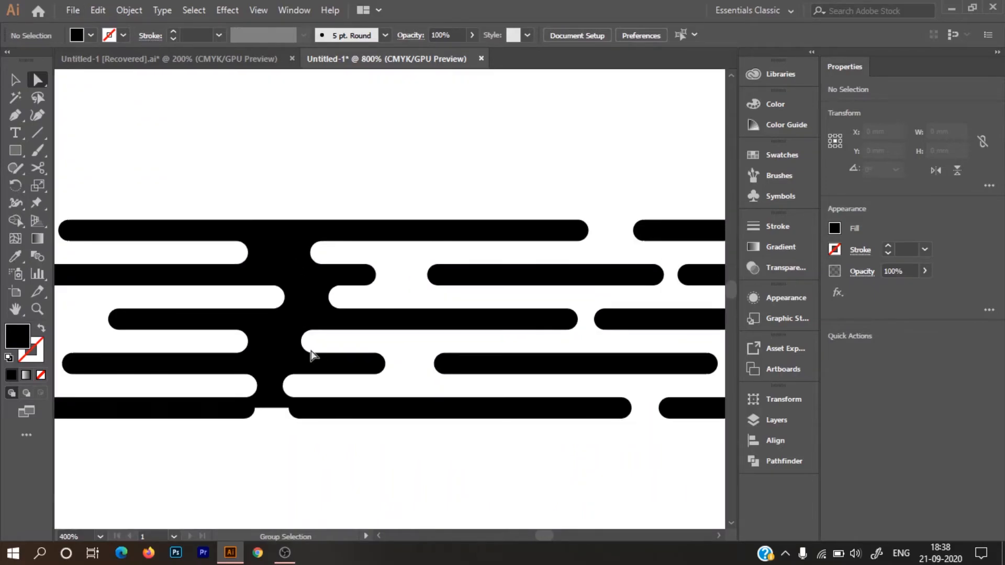
Try to shift the rounded end of the lowest gap on the narrow block's left side further left
{"action": "left_click_drag", "start_coordinate": [297, 309], "coordinate": [456, 302]}
{"action": "left_click_drag", "start_coordinate": [463, 349], "coordinate": [480, 340]}
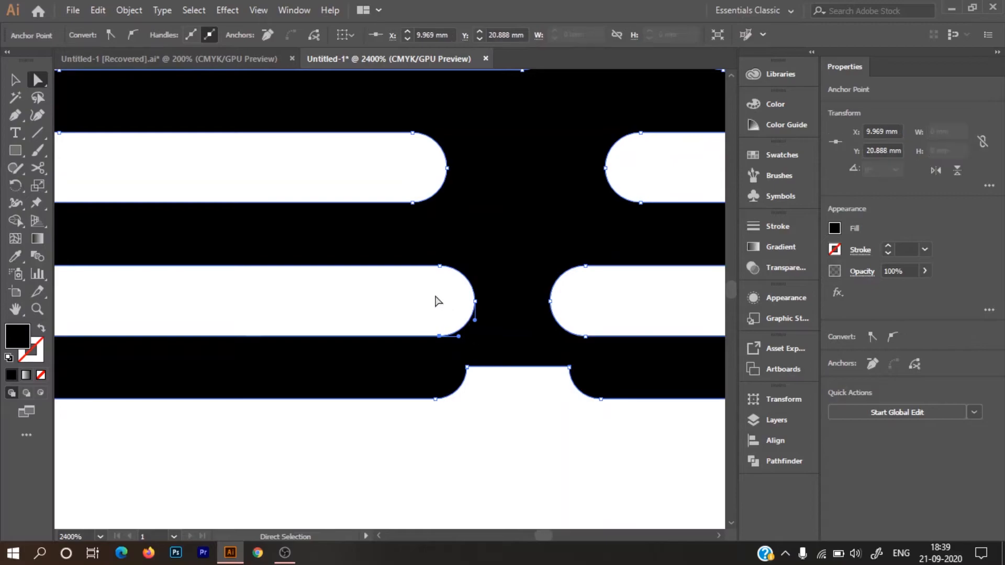
{"action": "left_click_drag", "start_coordinate": [486, 251], "coordinate": [488, 242]}
{"action": "key", "text": "Left"}
{"action": "key", "text": "Left"}
{"action": "key", "text": "Right"}
{"action": "key", "text": "ctrl+z"}
{"action": "key", "text": "ctrl+z"}
{"action": "key", "text": "ctrl+z"}
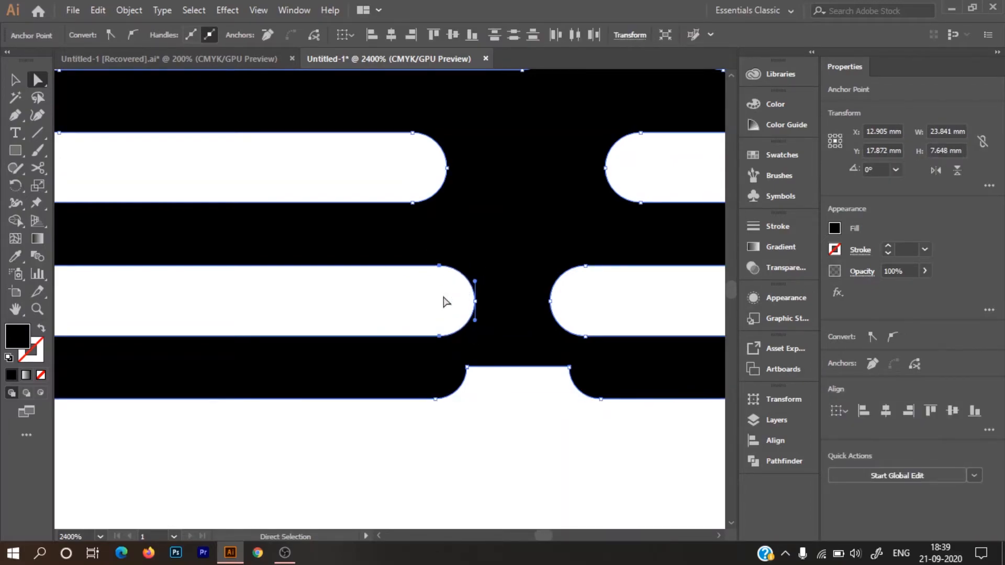
{"action": "left_click", "coordinate": [425, 302]}
{"action": "left_click_drag", "start_coordinate": [424, 301], "coordinate": [503, 333]}
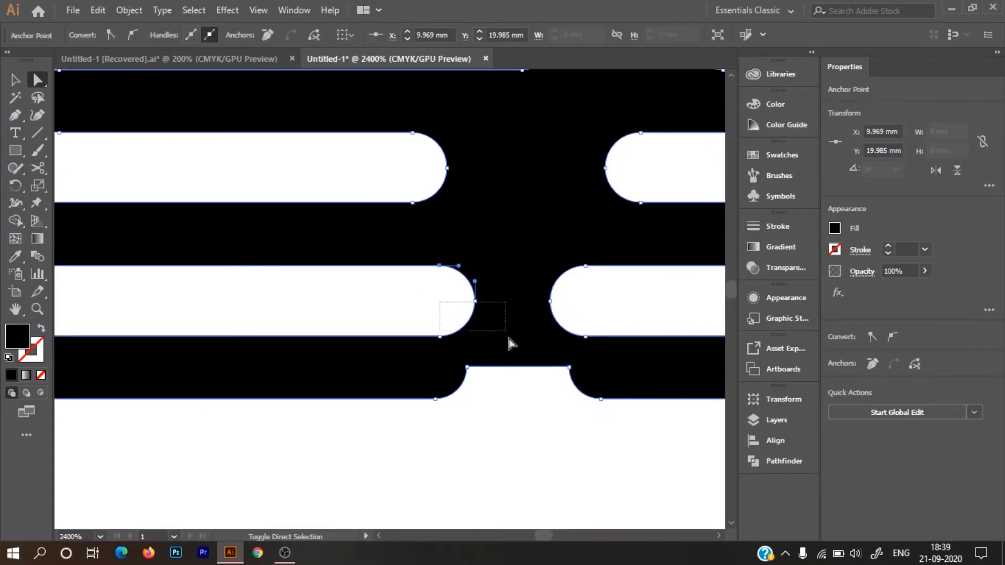
{"action": "key", "text": "Left"}
{"action": "key", "text": "Left"}
{"action": "key", "text": "ctrl+z"}
{"action": "key", "text": "ctrl+z"}
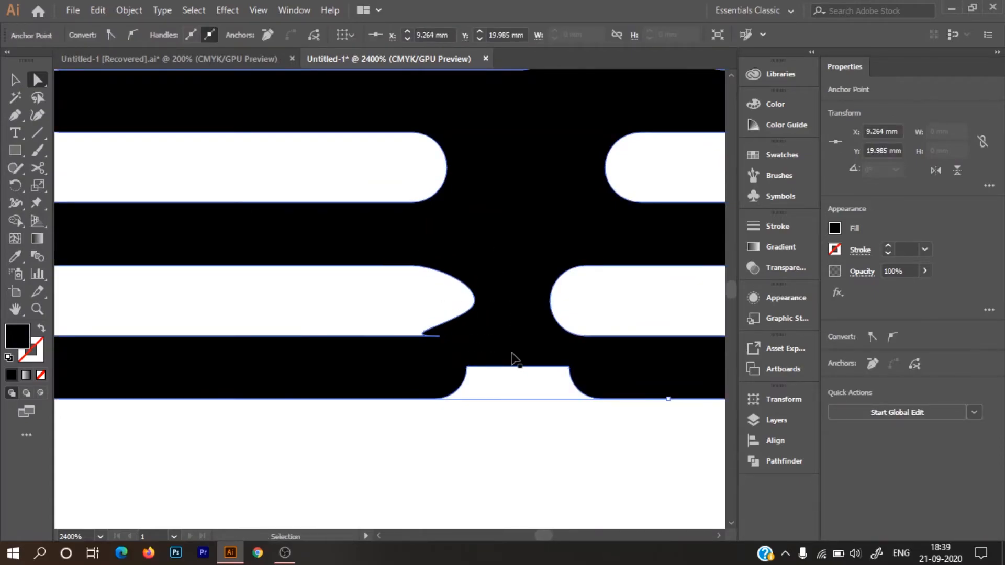
Shift all three anchor points of the lowest gap's rounded end on the narrow block's left side to the left
{"action": "left_click", "coordinate": [421, 303]}
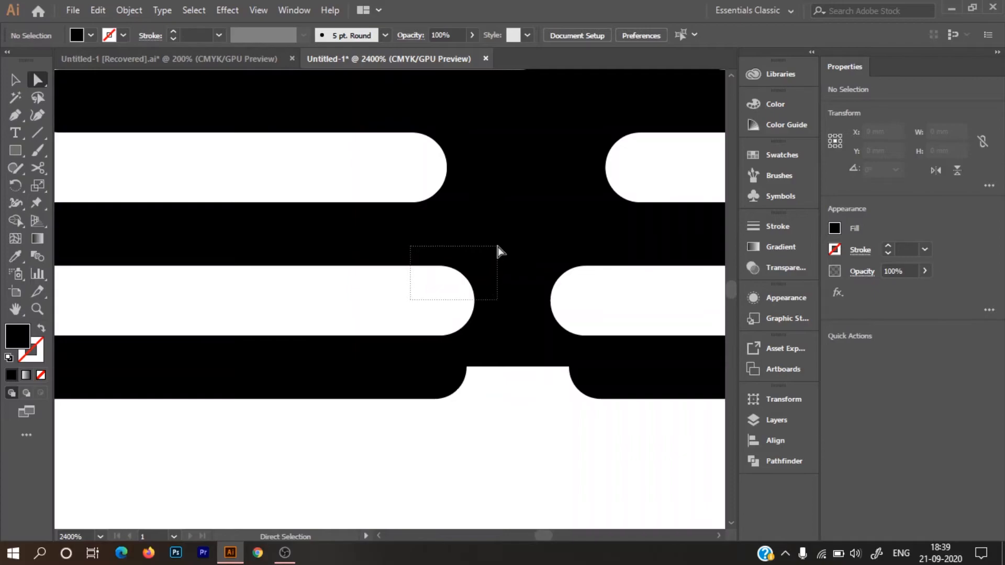
{"action": "left_click_drag", "start_coordinate": [506, 245], "coordinate": [506, 244]}
{"action": "left_click_drag", "start_coordinate": [492, 335], "coordinate": [494, 345]}
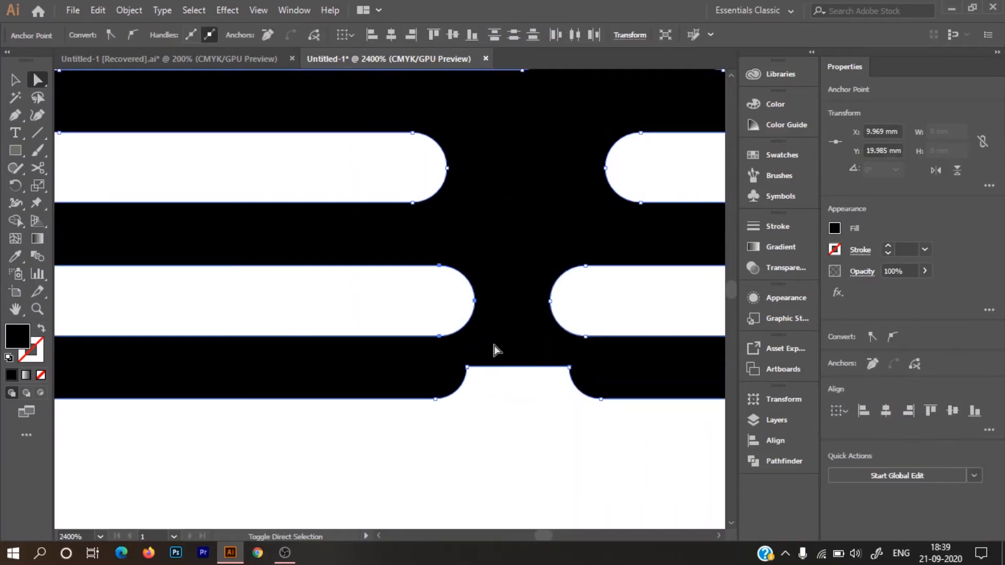
{"action": "key", "text": "shift+Left"}
{"action": "key", "text": "Right"}
{"action": "key", "text": "Right"}
{"action": "key", "text": "Right"}
{"action": "key", "text": "Right"}
{"action": "key", "text": "Right"}
{"action": "key", "text": "Right"}
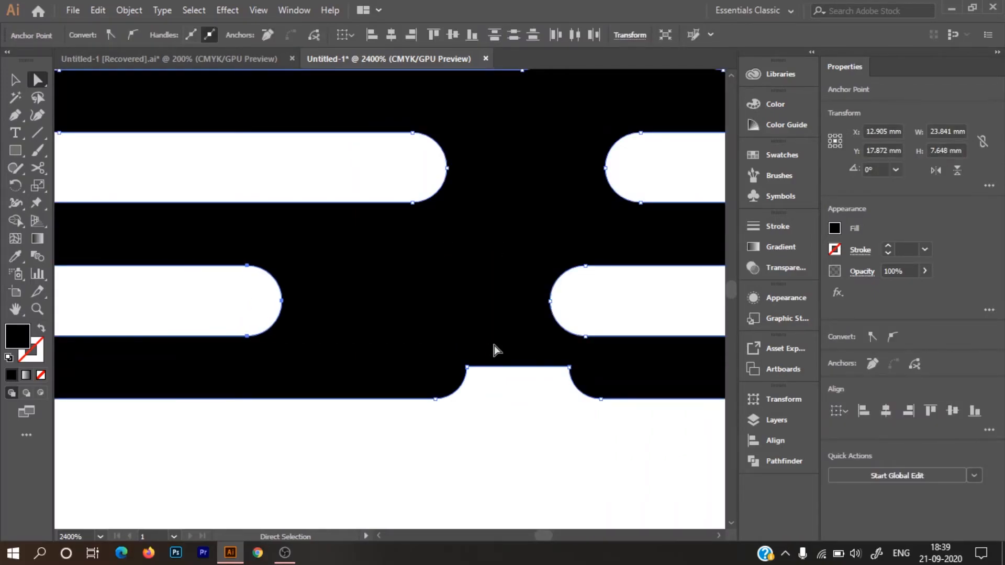
Group all dashes and blocks of the strip together
{"action": "scroll", "coordinate": [495, 345], "scroll_direction": "down", "scroll_amount": 2}
{"action": "left_click", "coordinate": [514, 427]}
{"action": "scroll", "coordinate": [513, 431], "scroll_direction": "down", "scroll_amount": 6}
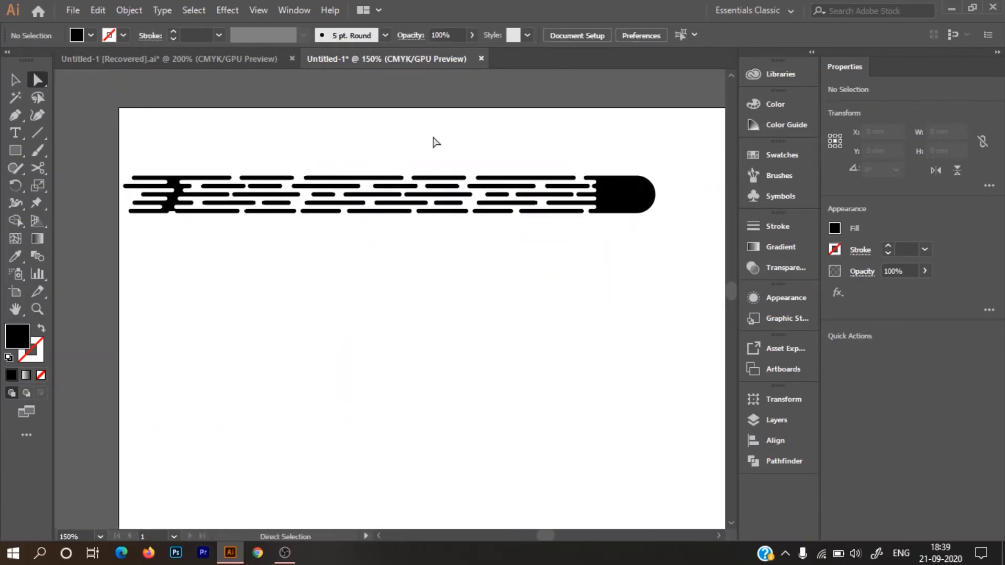
{"action": "left_click_drag", "start_coordinate": [139, 159], "coordinate": [718, 274]}
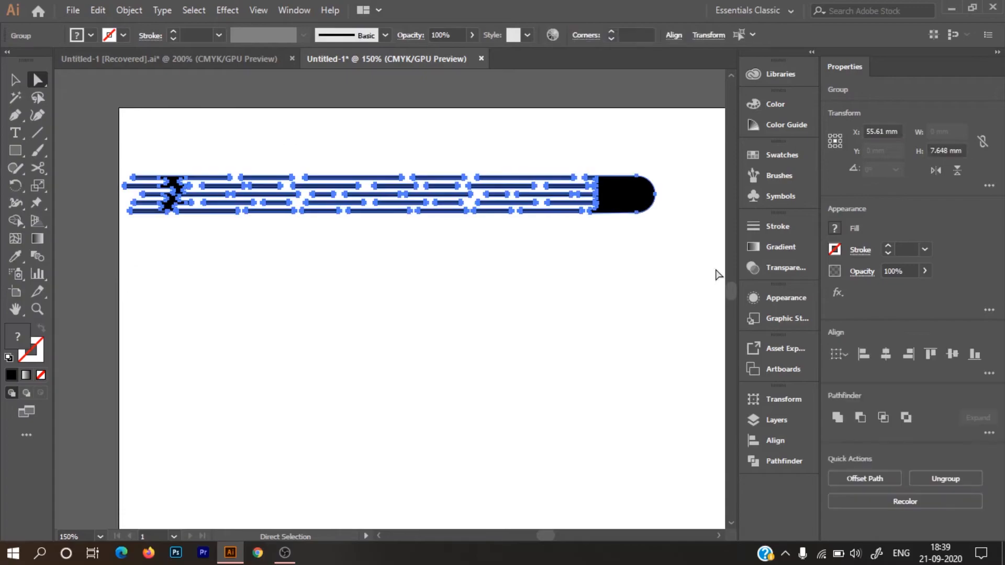
{"action": "right_click", "coordinate": [454, 199]}
{"action": "left_click", "coordinate": [511, 283]}
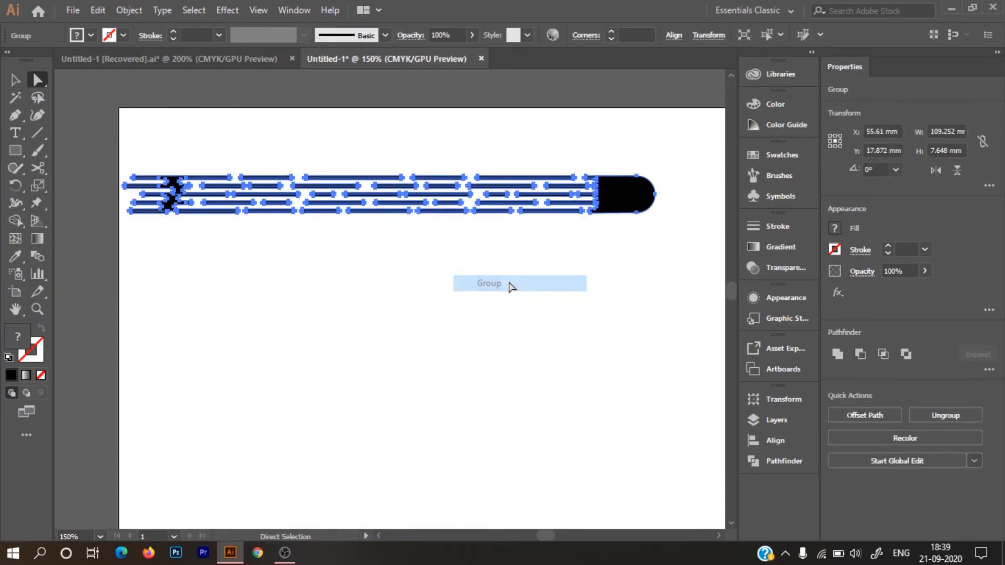
Create a new Art Brush from the grouped strip
{"action": "left_click", "coordinate": [694, 263]}
{"action": "left_click", "coordinate": [629, 196]}
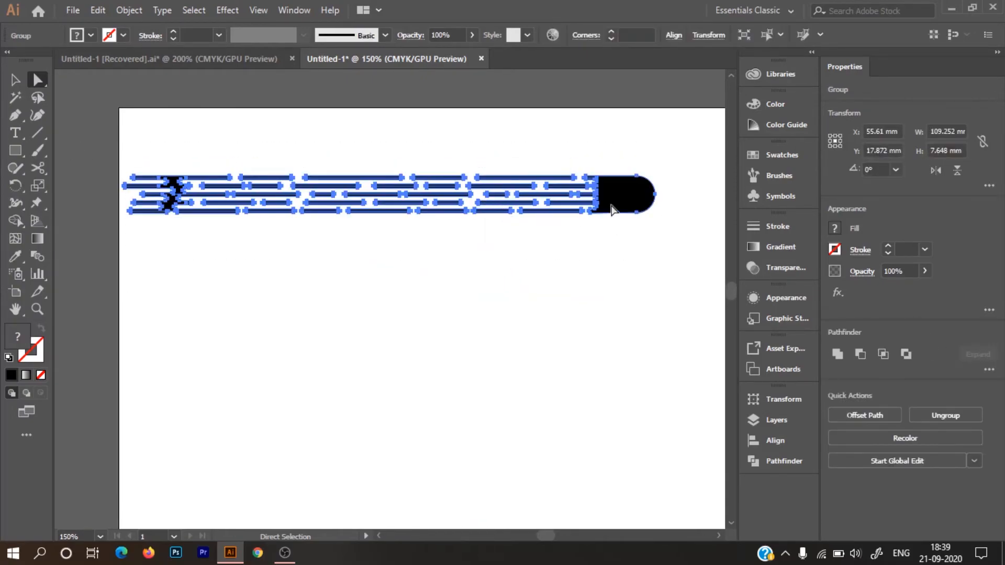
{"action": "left_click", "coordinate": [770, 176]}
{"action": "mouse_move", "coordinate": [460, 197]}
{"action": "left_mouse_down"}
{"action": "mouse_move", "coordinate": [550, 233]}
{"action": "mouse_move", "coordinate": [694, 327]}
{"action": "left_mouse_up"}
{"action": "left_click", "coordinate": [464, 315]}
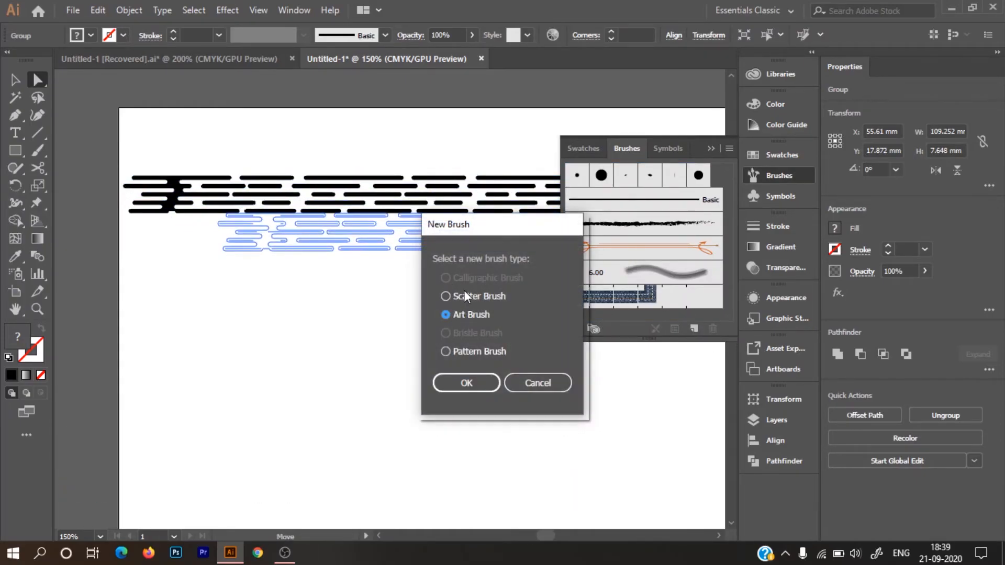
{"action": "left_click", "coordinate": [467, 382]}
Set the brush to Scale Proportionately with the Hue Shift colorization method and save it as Art Brush 1
{"action": "left_click", "coordinate": [350, 150]}
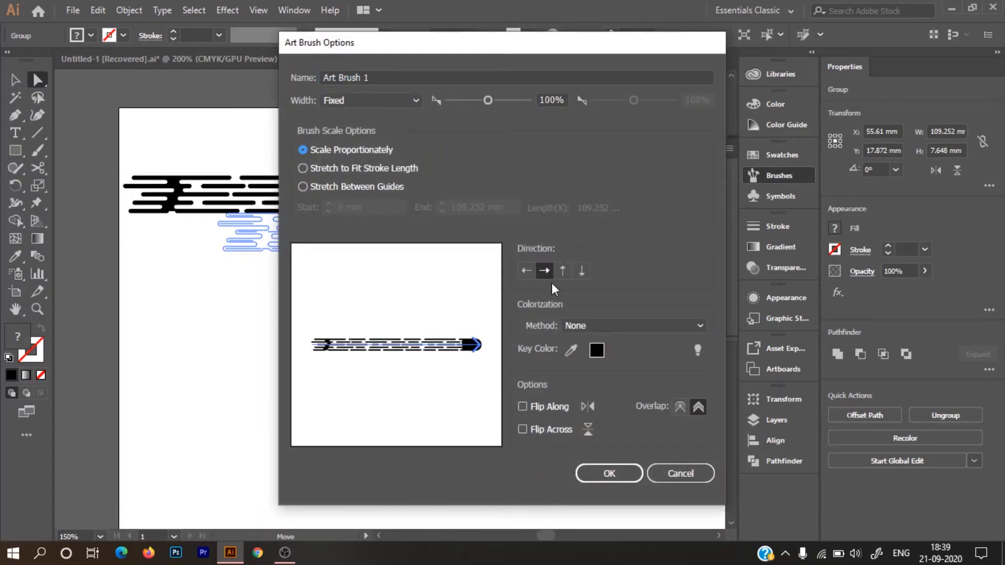
{"action": "left_click", "coordinate": [631, 325]}
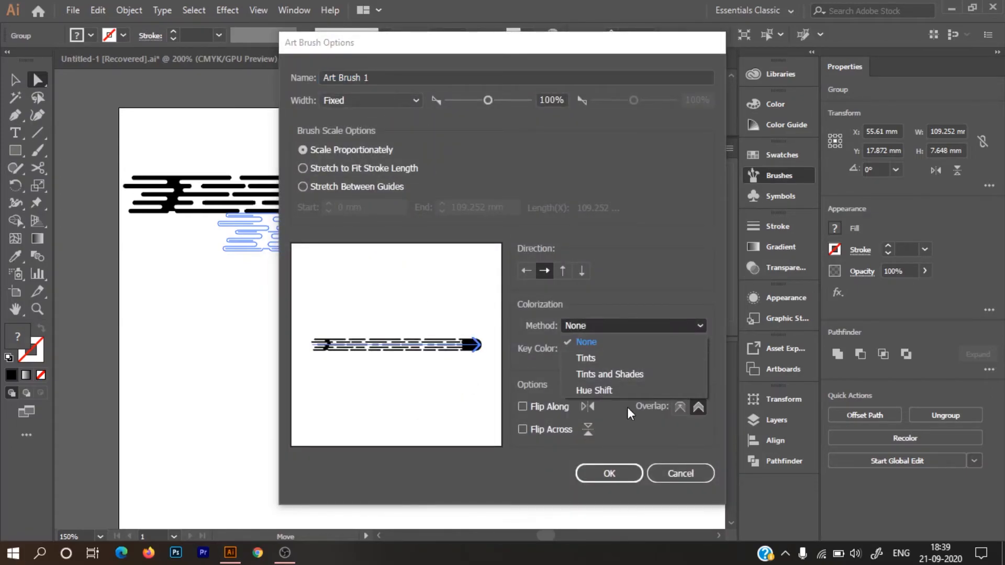
{"action": "left_click", "coordinate": [627, 390]}
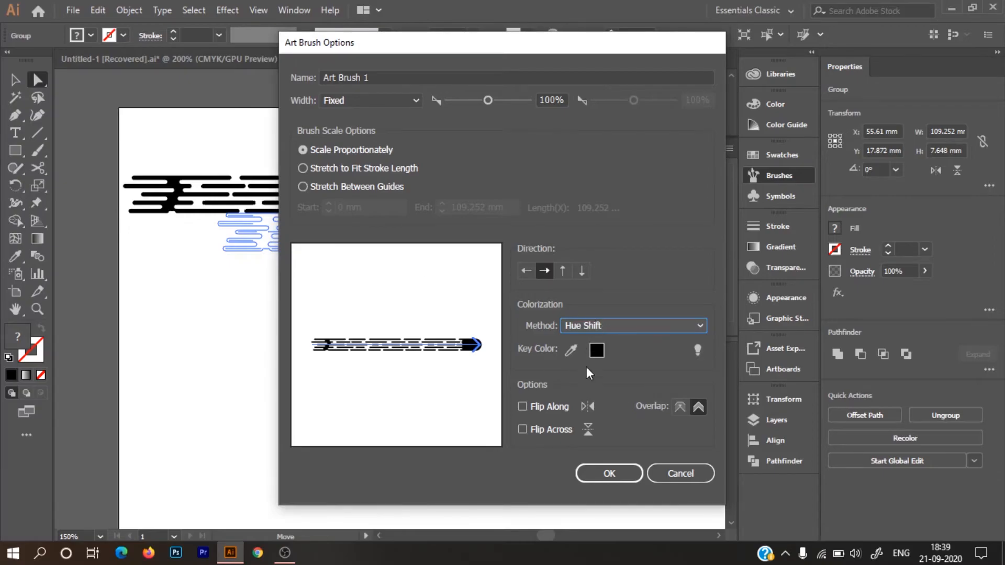
{"action": "left_click", "coordinate": [609, 473]}
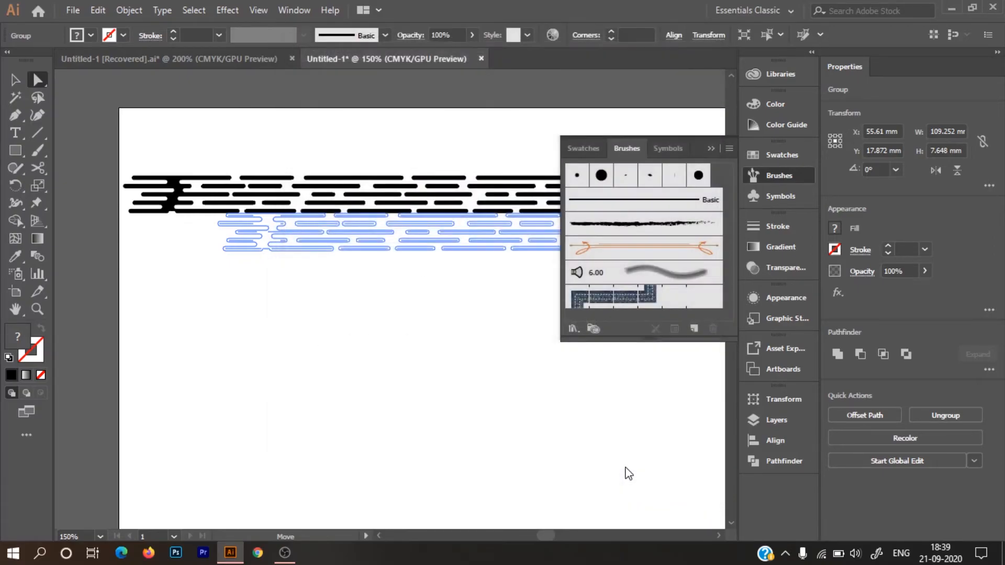
Locate the new dashed art brush among the brushes, close the brush list and deselect the strip
{"action": "scroll", "coordinate": [640, 268], "scroll_direction": "down", "scroll_amount": 1}
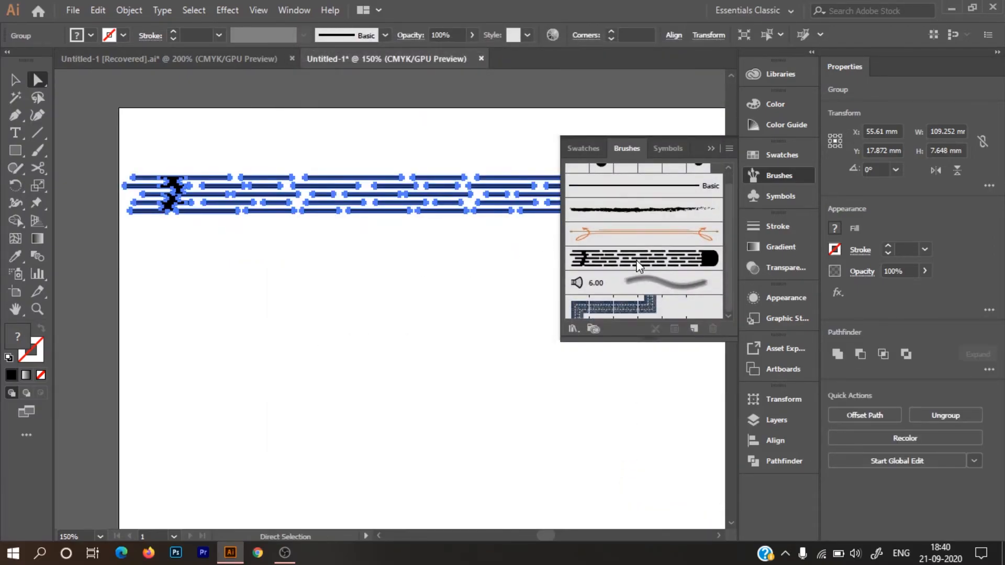
{"action": "left_click", "coordinate": [711, 148]}
{"action": "scroll", "coordinate": [543, 212], "scroll_direction": "down", "scroll_amount": 2}
{"action": "left_click_drag", "start_coordinate": [628, 225], "coordinate": [455, 184]}
{"action": "scroll", "coordinate": [480, 185], "scroll_direction": "down", "scroll_amount": 1}
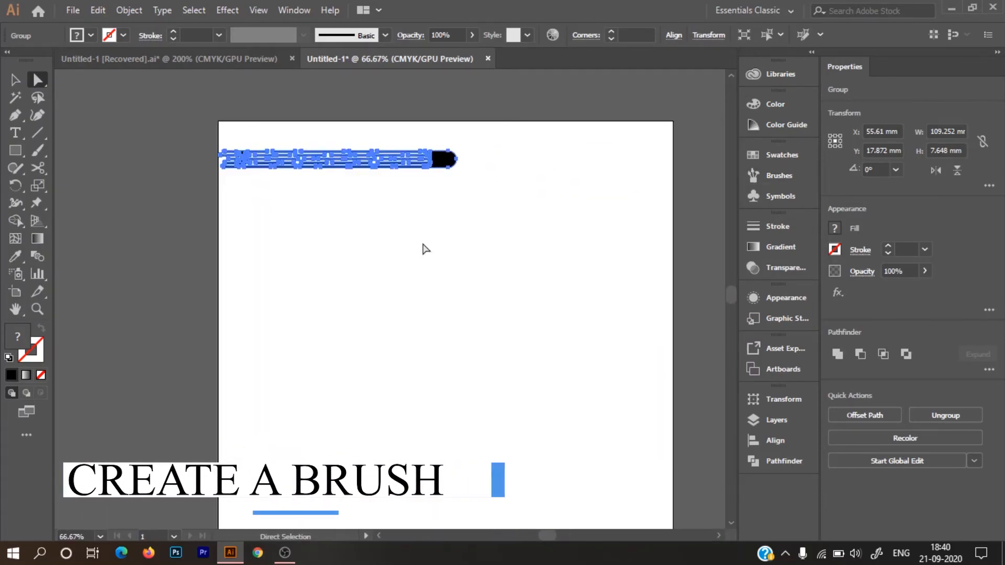
{"action": "left_click", "coordinate": [374, 258]}
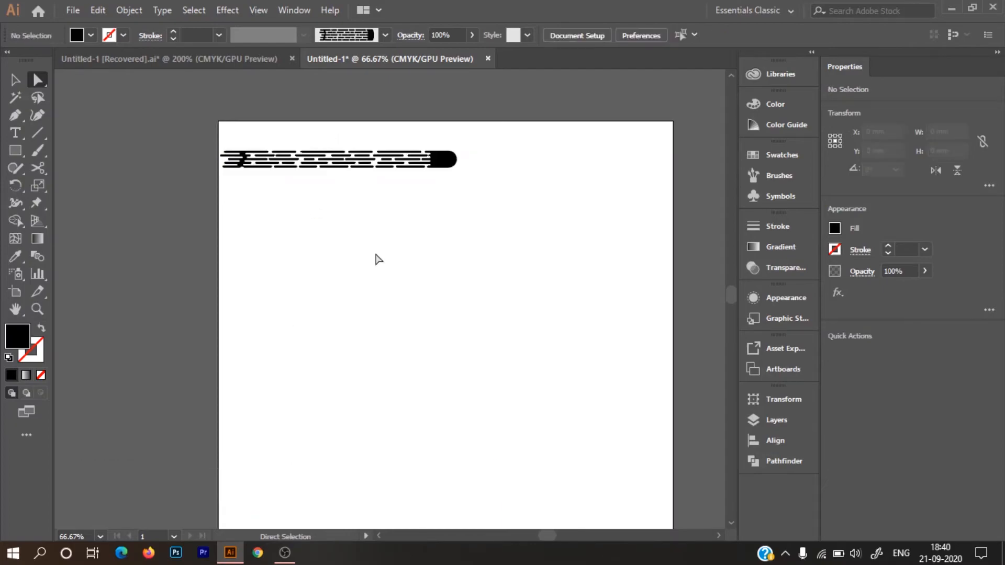
Move the grouped dash strip off the artboard, beyond its upper-left corner
{"action": "scroll", "coordinate": [380, 259], "scroll_direction": "up", "scroll_amount": 1}
{"action": "left_click_drag", "start_coordinate": [399, 200], "coordinate": [346, 215]}
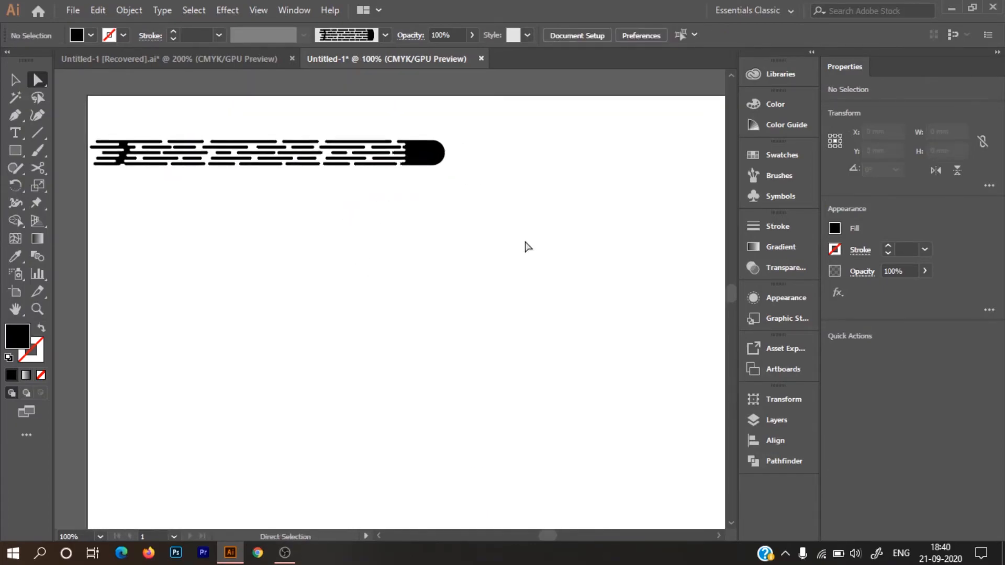
{"action": "left_click_drag", "start_coordinate": [249, 148], "coordinate": [85, 118]}
{"action": "scroll", "coordinate": [276, 267], "scroll_direction": "down", "scroll_amount": 2}
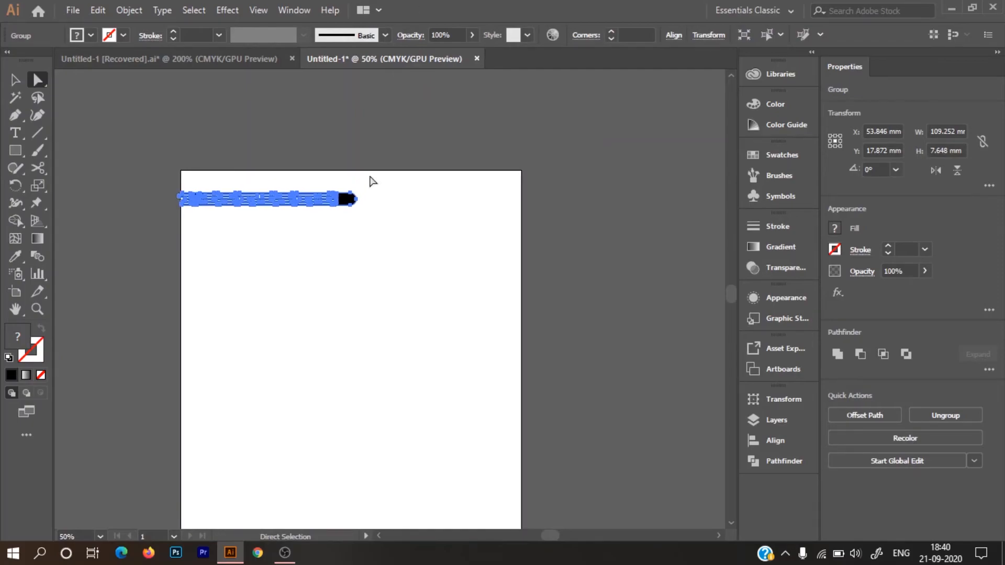
{"action": "left_click_drag", "start_coordinate": [286, 203], "coordinate": [163, 143]}
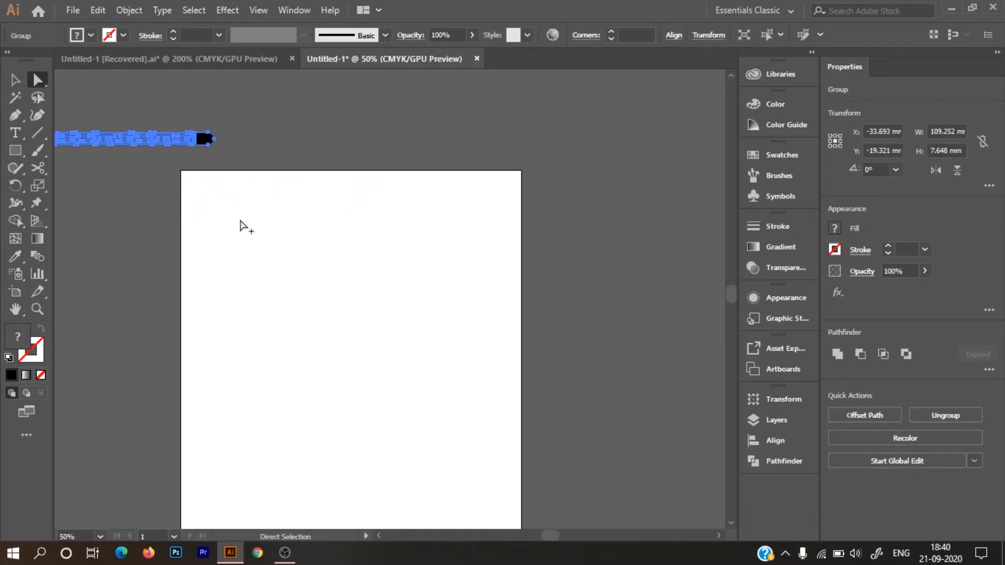
Switch the A4 artboard to landscape orientation and leave artboard editing with the Pen tool ready
{"action": "scroll", "coordinate": [235, 199], "scroll_direction": "up", "scroll_amount": 3}
{"action": "scroll", "coordinate": [388, 191], "scroll_direction": "down", "scroll_amount": 2}
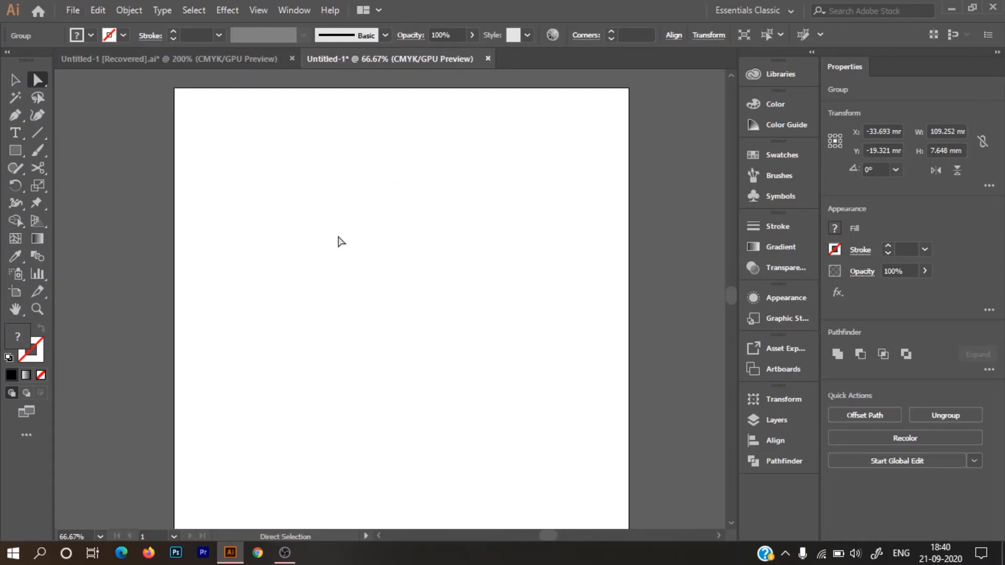
{"action": "left_click", "coordinate": [16, 115]}
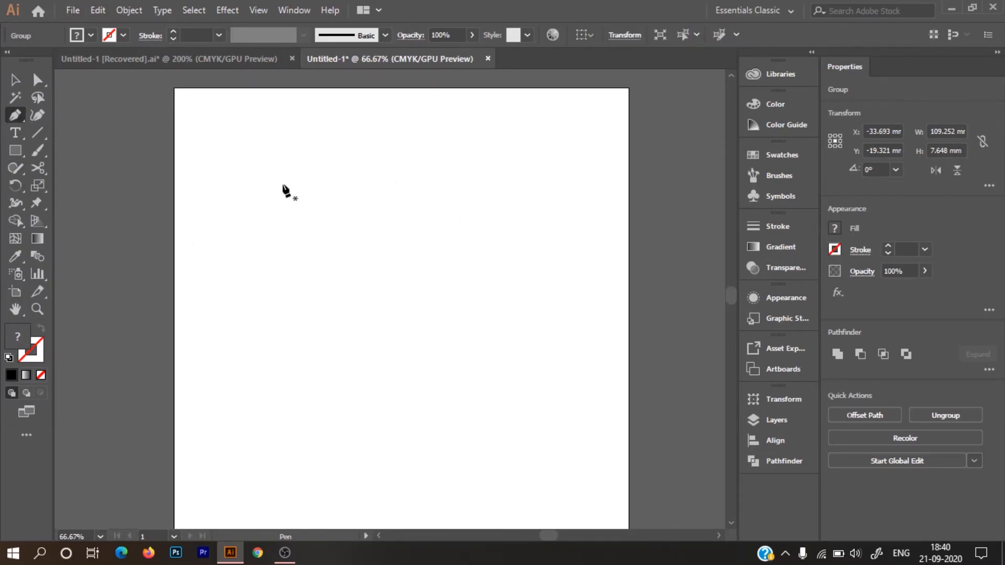
{"action": "left_click", "coordinate": [16, 292]}
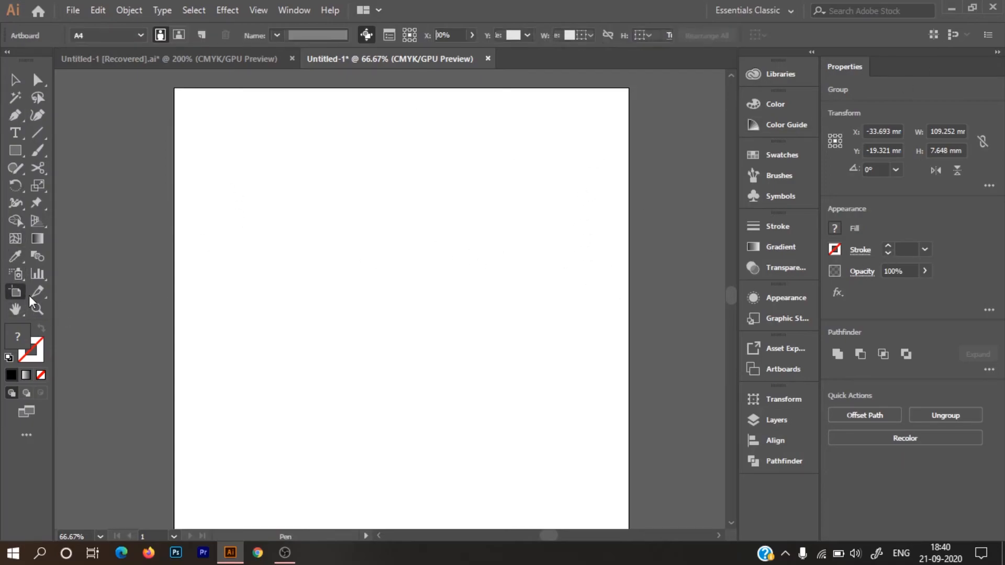
{"action": "left_click", "coordinate": [985, 239]}
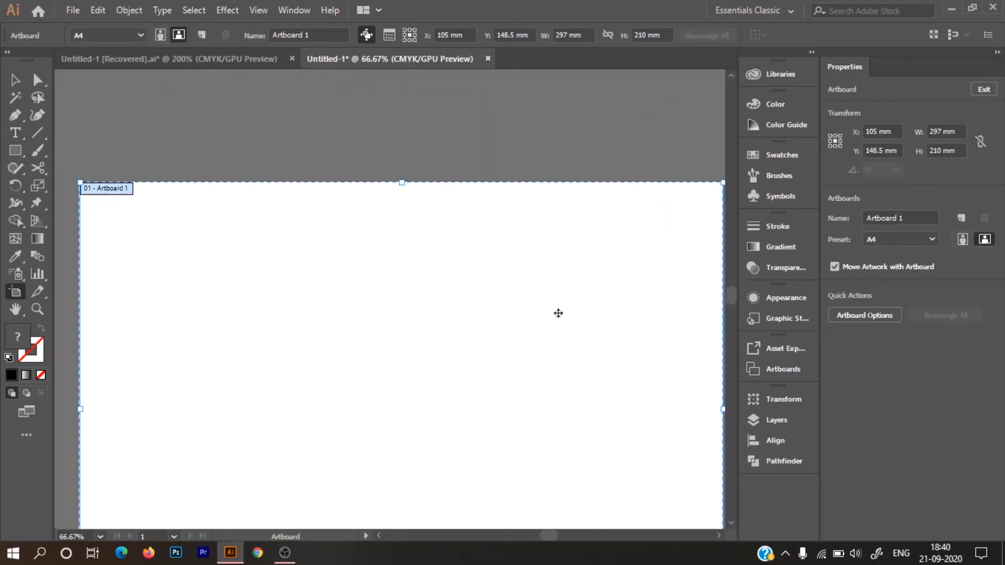
{"action": "left_click_drag", "start_coordinate": [559, 312], "coordinate": [529, 191]}
{"action": "scroll", "coordinate": [529, 205], "scroll_direction": "down", "scroll_amount": 1}
{"action": "scroll", "coordinate": [284, 255], "scroll_direction": "up", "scroll_amount": 1}
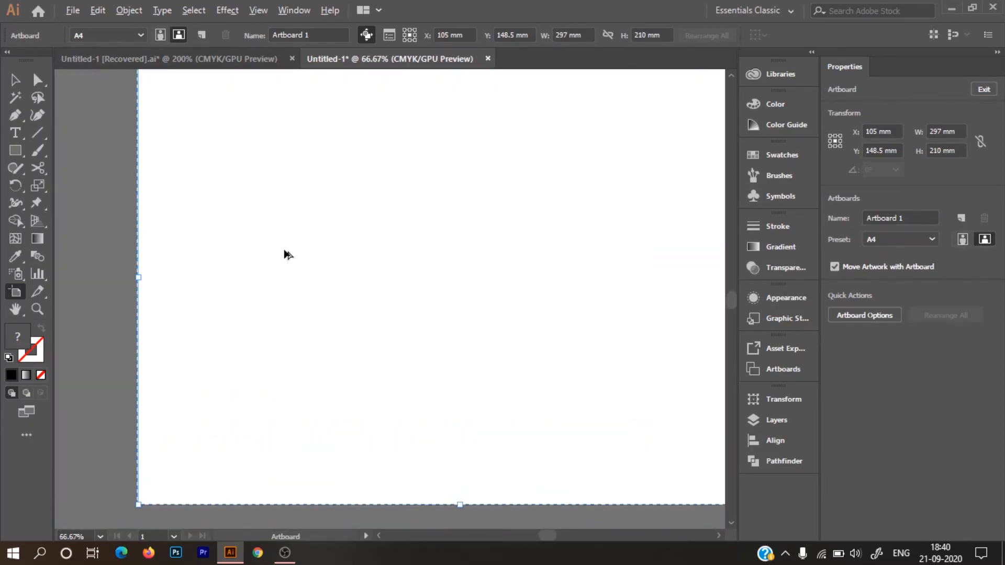
{"action": "left_click", "coordinate": [15, 115]}
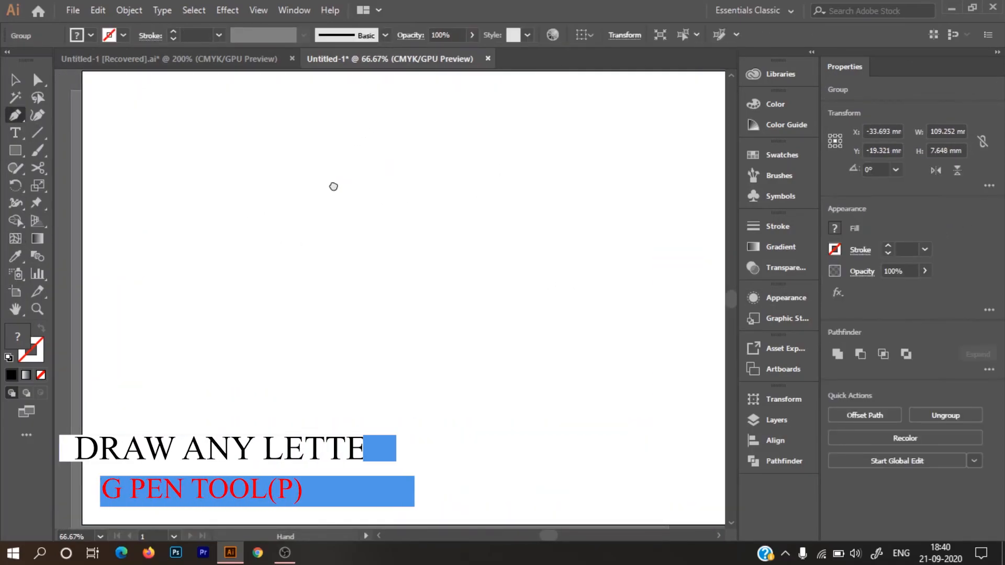
{"action": "left_click", "coordinate": [275, 190]}
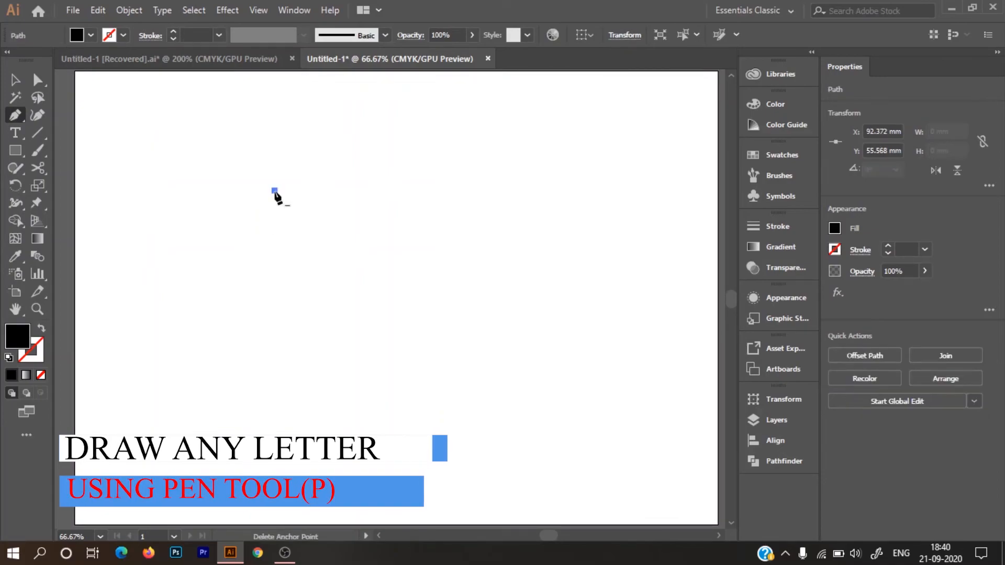
{"action": "left_click", "coordinate": [275, 389]}
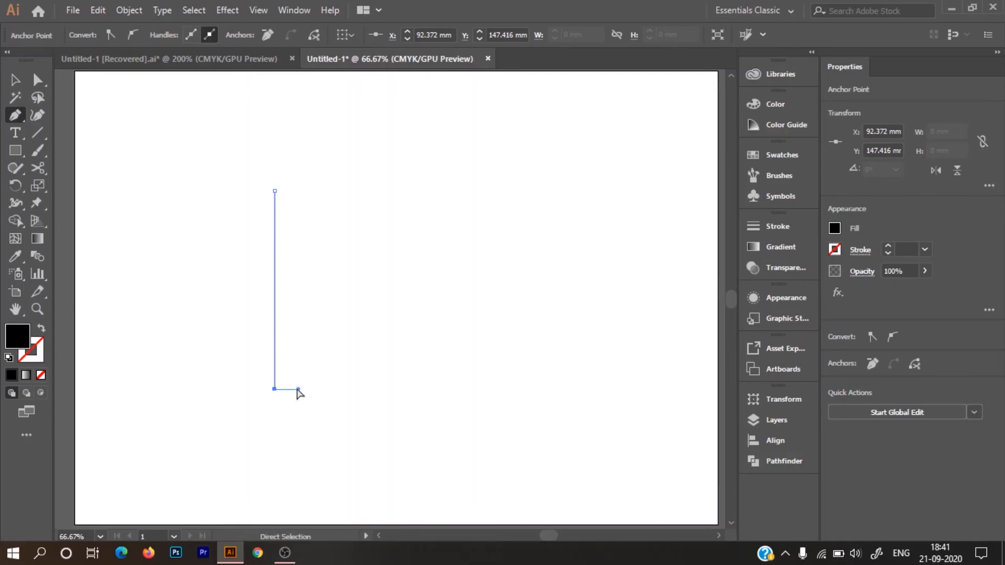
{"action": "key", "text": "ctrl+z"}
{"action": "key", "text": "ctrl+z"}
Draw the letter G's left-bulging curve with the Pen tool and swap its fill and stroke for a black outline without fill
{"action": "left_click", "coordinate": [274, 184]}
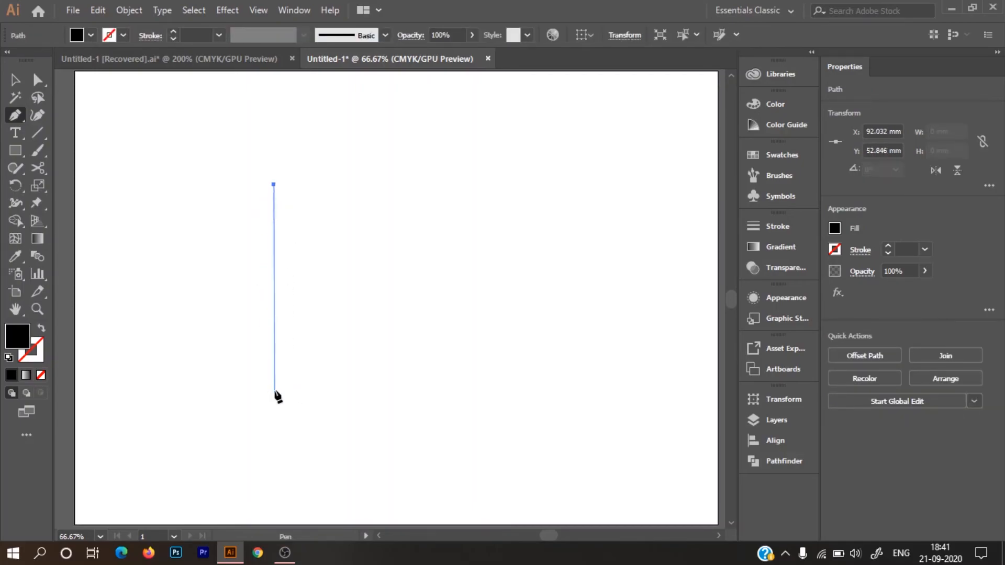
{"action": "left_click_drag", "start_coordinate": [274, 390], "coordinate": [468, 477]}
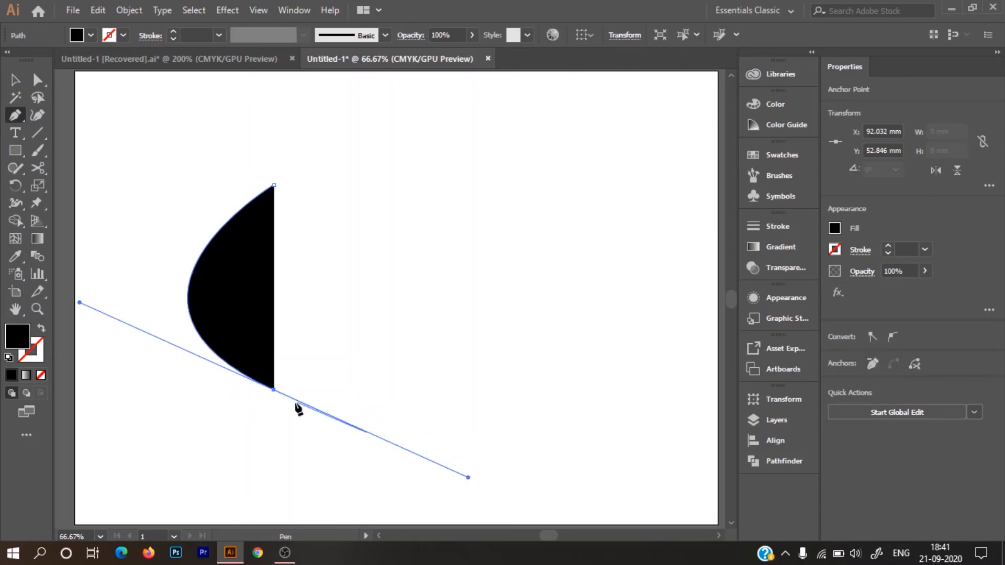
{"action": "left_click", "coordinate": [273, 390]}
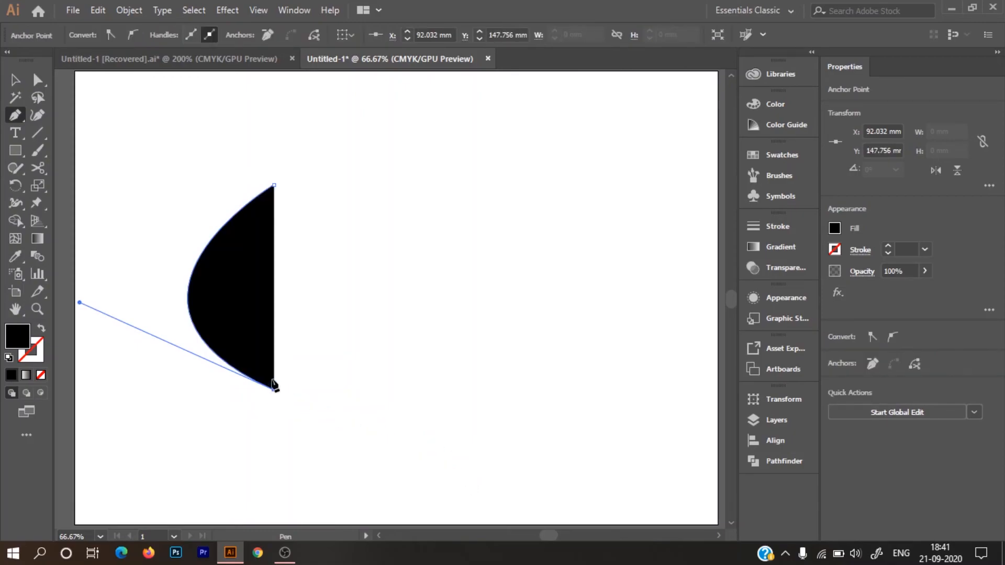
{"action": "left_click", "coordinate": [41, 329]}
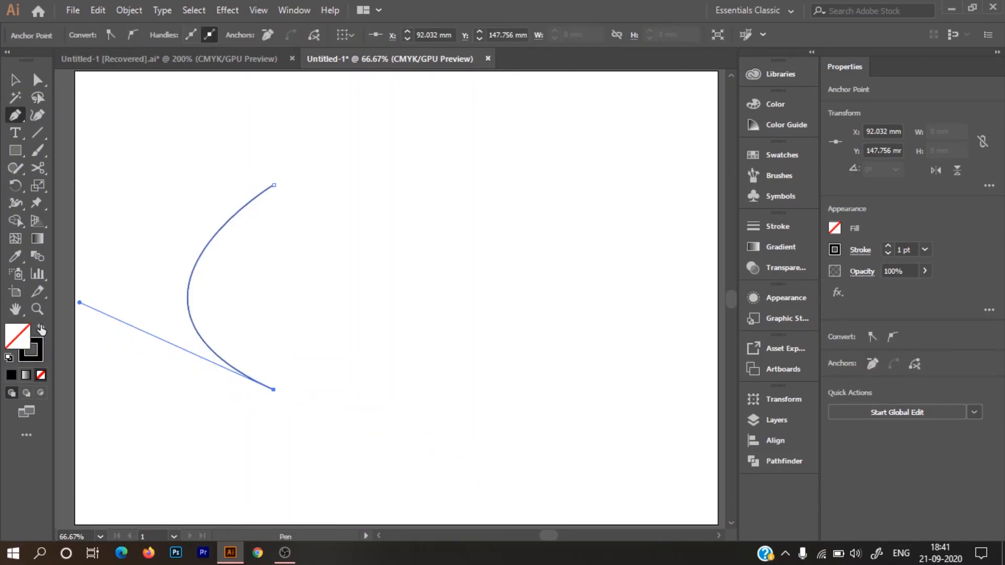
Complete the G path with a vertical line up from the curve's lower end and a short horizontal bar to the left
{"action": "left_click", "coordinate": [273, 311]}
{"action": "left_click", "coordinate": [251, 310]}
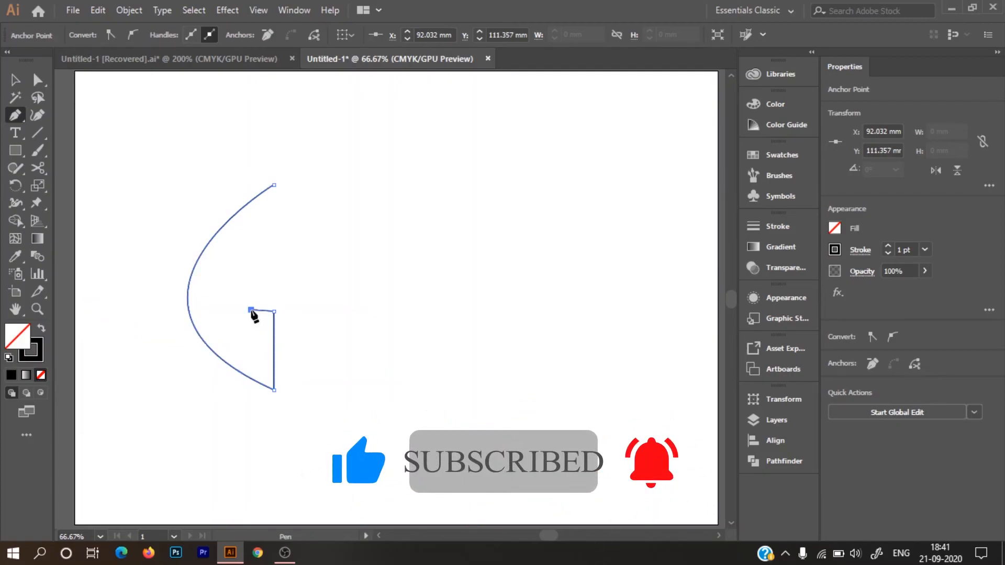
{"action": "key", "text": "ctrl+z"}
{"action": "scroll", "coordinate": [252, 311], "scroll_direction": "up", "scroll_amount": 2}
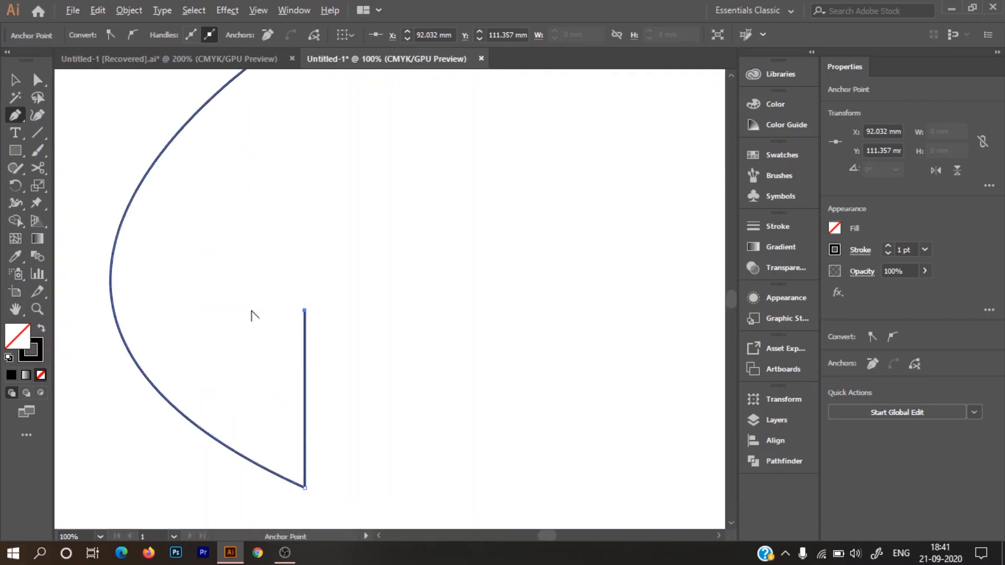
{"action": "scroll", "coordinate": [256, 326], "scroll_direction": "down", "scroll_amount": 1}
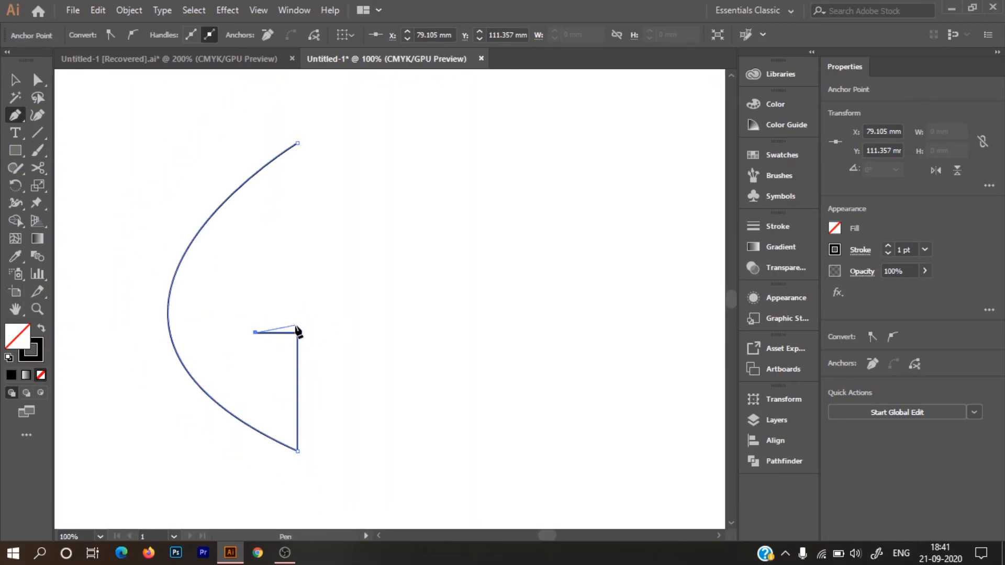
{"action": "key", "text": "v"}
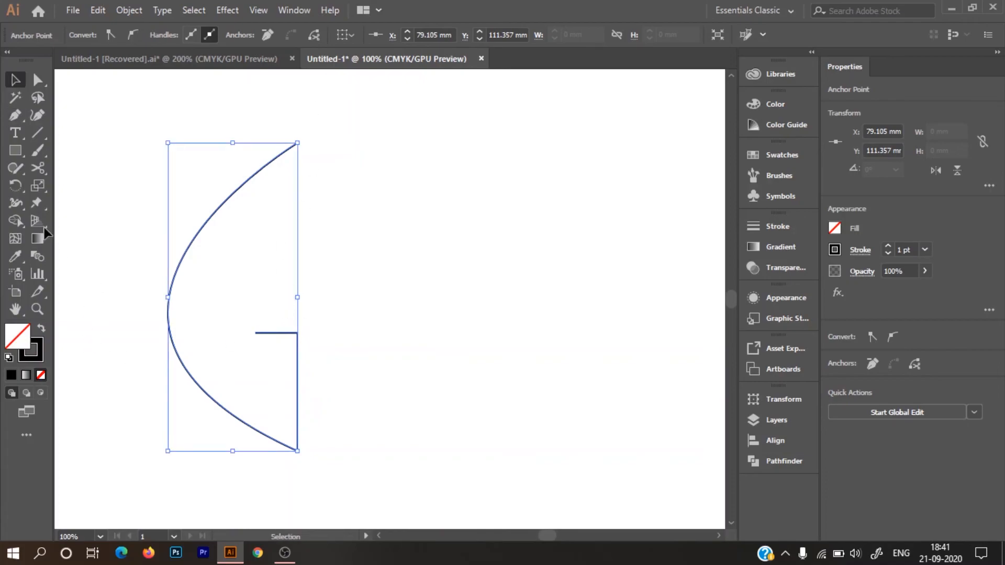
{"action": "left_click", "coordinate": [37, 115]}
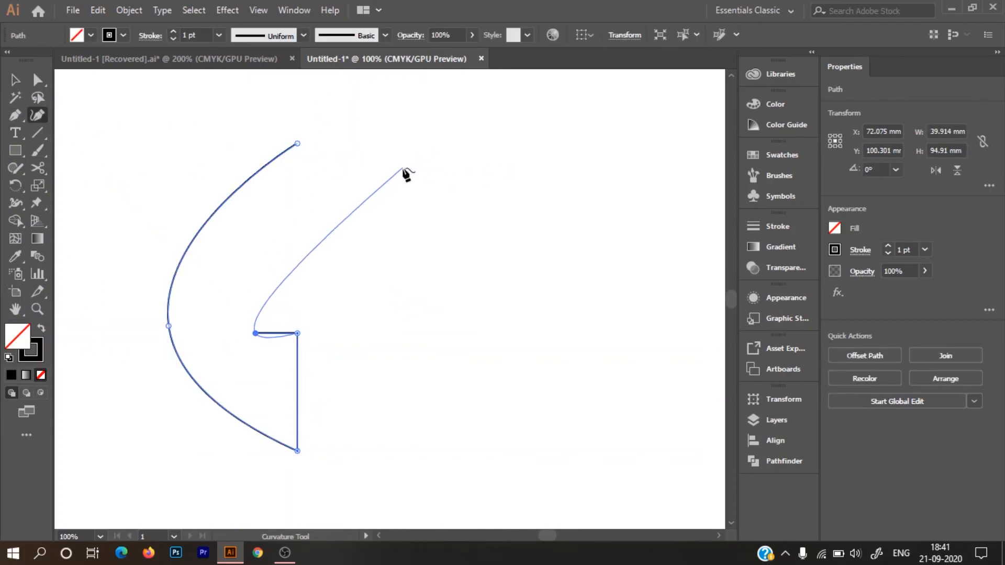
{"action": "key", "text": "Escape"}
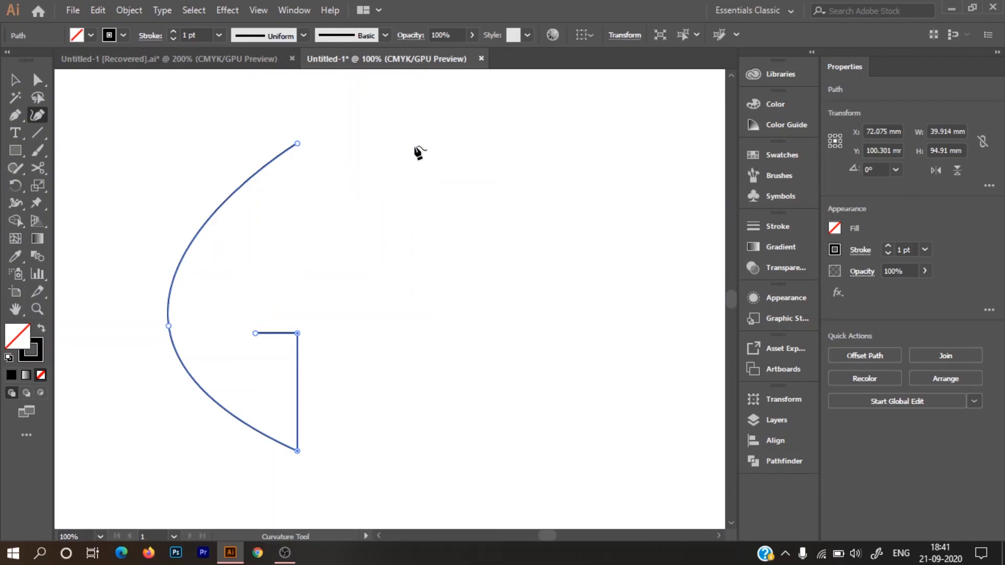
{"action": "left_click_drag", "start_coordinate": [280, 201], "coordinate": [397, 207]}
{"action": "key", "text": "v"}
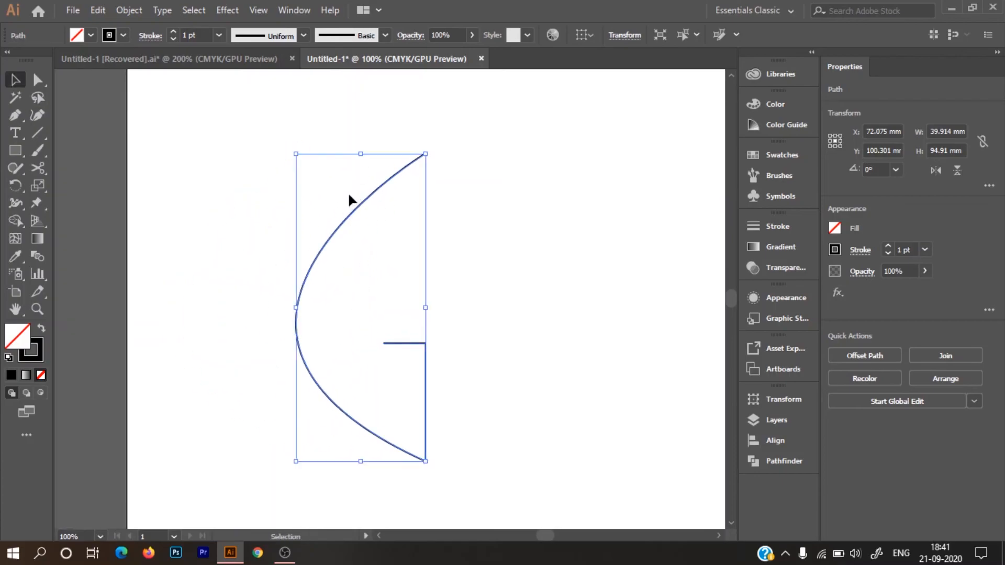
Apply the custom dashed art brush to the G path and reselect the letter
{"action": "left_click", "coordinate": [780, 176]}
{"action": "left_click", "coordinate": [684, 259]}
{"action": "left_click", "coordinate": [475, 265]}
{"action": "left_click", "coordinate": [415, 343]}
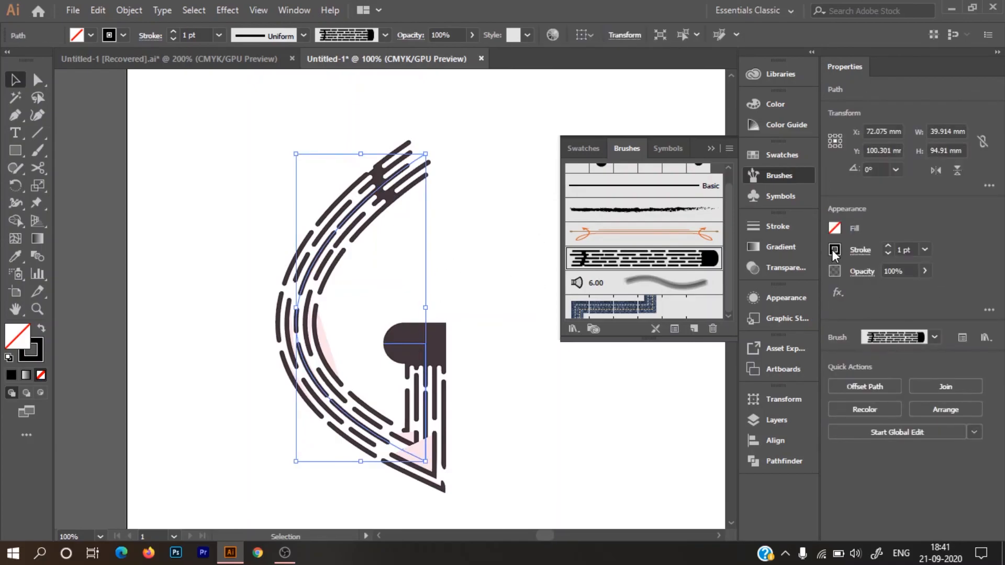
Set the G path's stroke colour to CMYK Red
{"action": "left_click", "coordinate": [834, 250]}
{"action": "left_click", "coordinate": [726, 303]}
{"action": "left_click", "coordinate": [716, 302]}
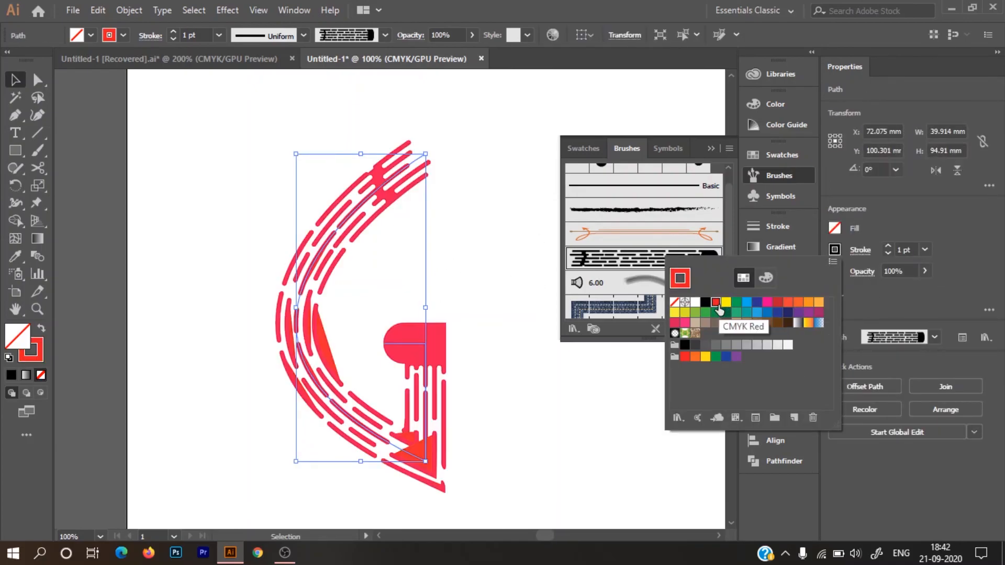
{"action": "left_click", "coordinate": [730, 326]}
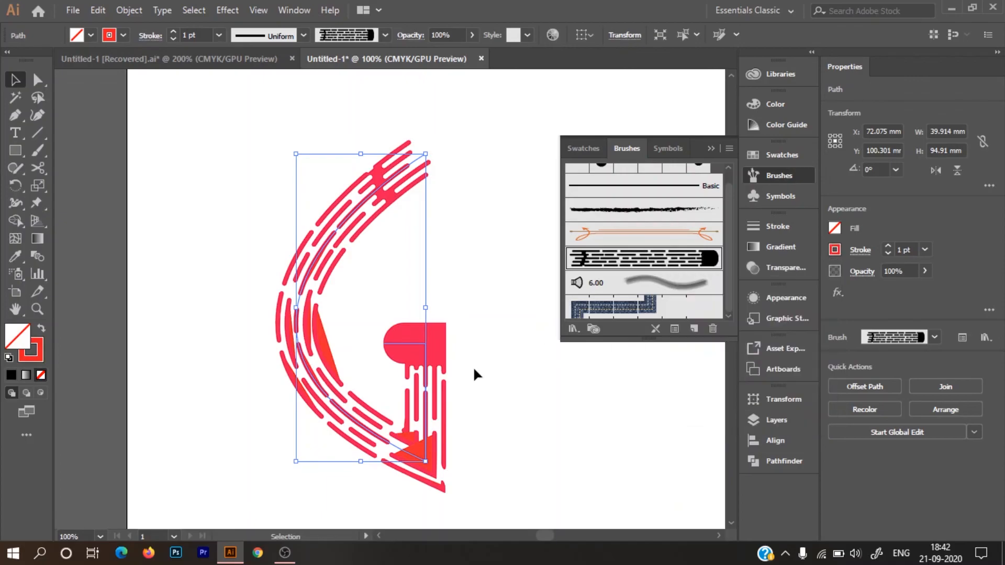
Change the dashed art brush's colorization method to Tints and apply the change to existing strokes
{"action": "double_click", "coordinate": [652, 262]}
{"action": "left_click", "coordinate": [633, 326]}
{"action": "left_click", "coordinate": [628, 419]}
{"action": "left_click", "coordinate": [610, 473]}
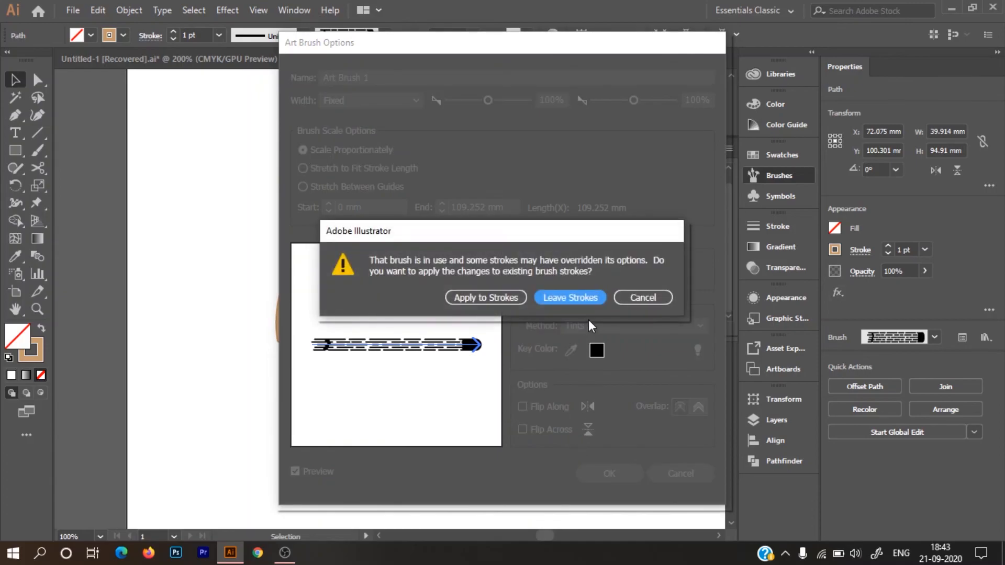
{"action": "left_click", "coordinate": [512, 303]}
Recolour the G path's stroke dark blue, deselect the letter, close the brush list and ready the Pen tool
{"action": "left_click", "coordinate": [564, 404]}
{"action": "left_click", "coordinate": [329, 324]}
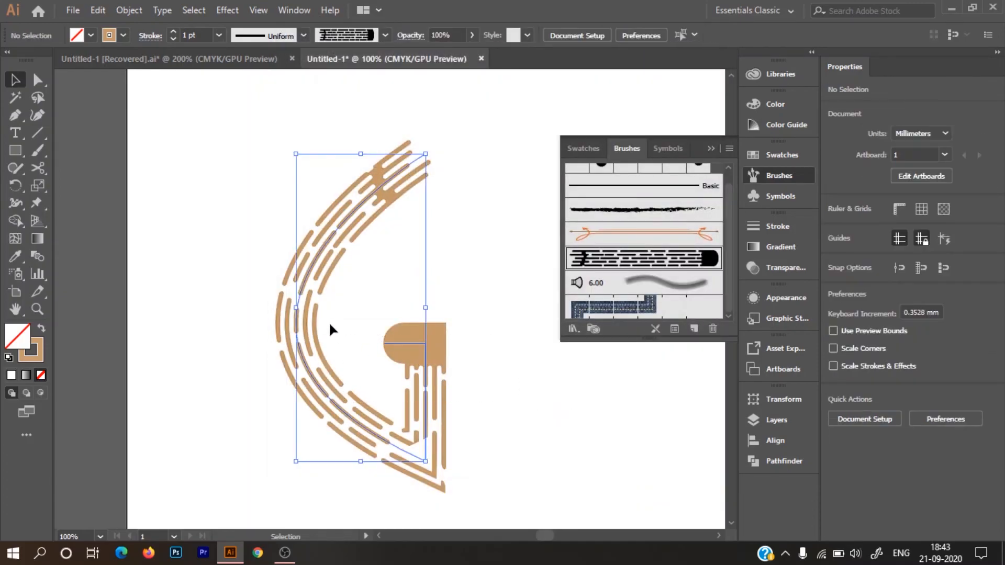
{"action": "left_click", "coordinate": [836, 251]}
{"action": "left_click", "coordinate": [727, 302]}
{"action": "left_click", "coordinate": [767, 303]}
{"action": "left_click", "coordinate": [778, 312]}
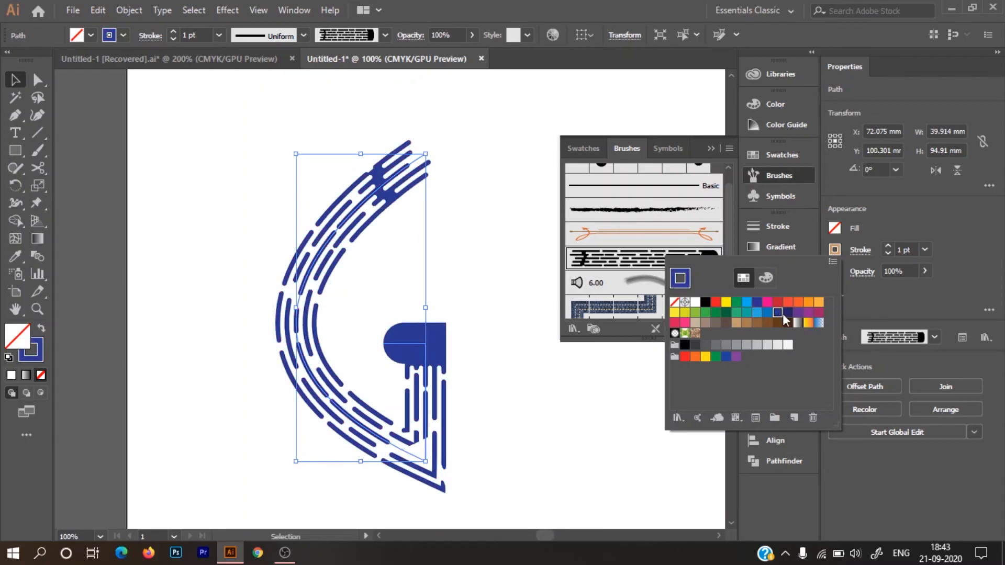
{"action": "left_click", "coordinate": [478, 363]}
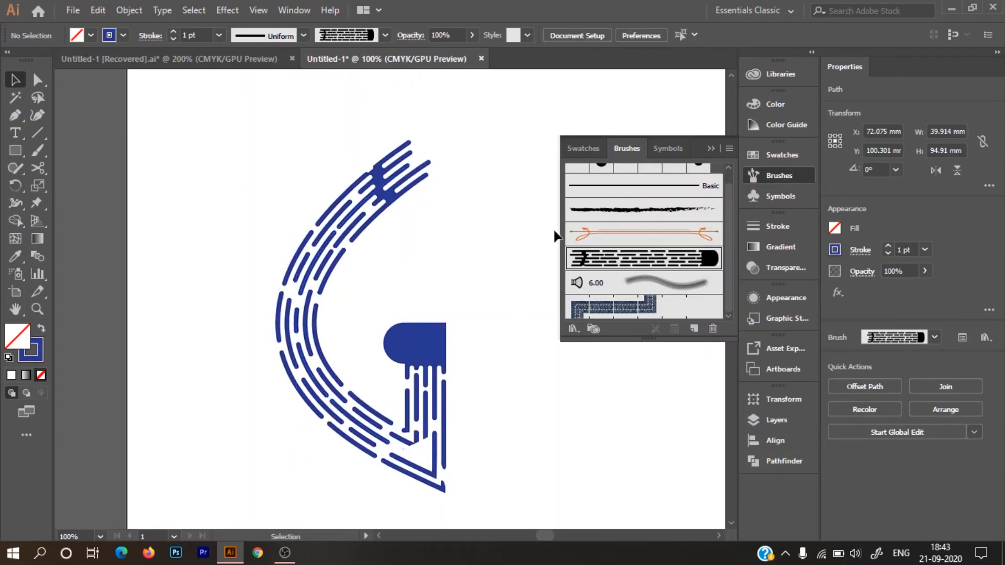
{"action": "left_click", "coordinate": [710, 149]}
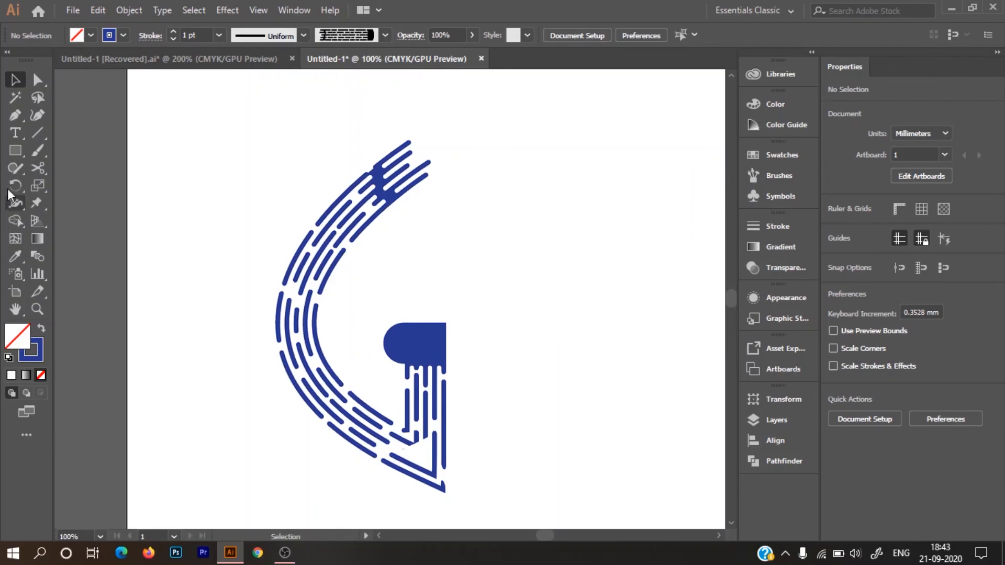
{"action": "left_click", "coordinate": [15, 115]}
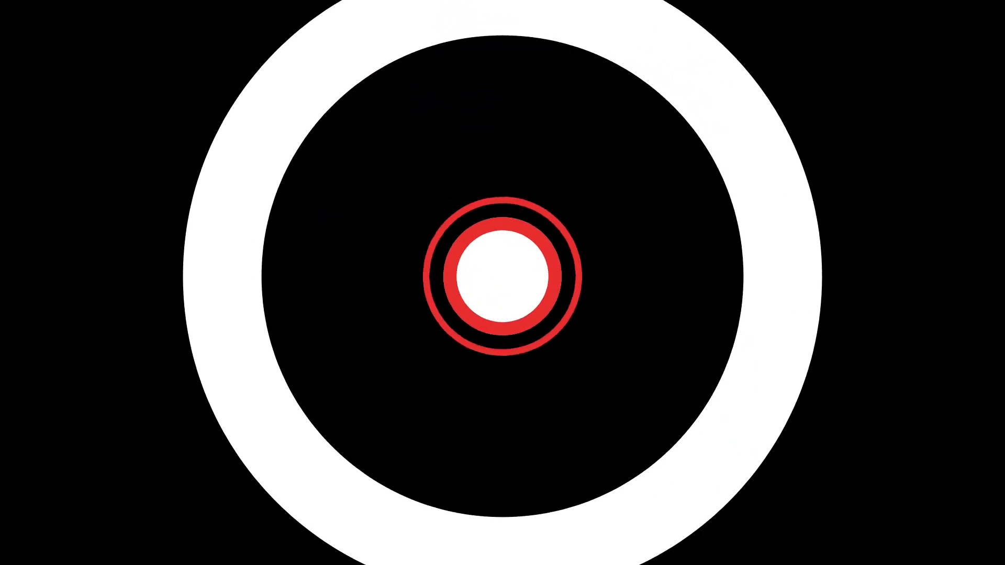